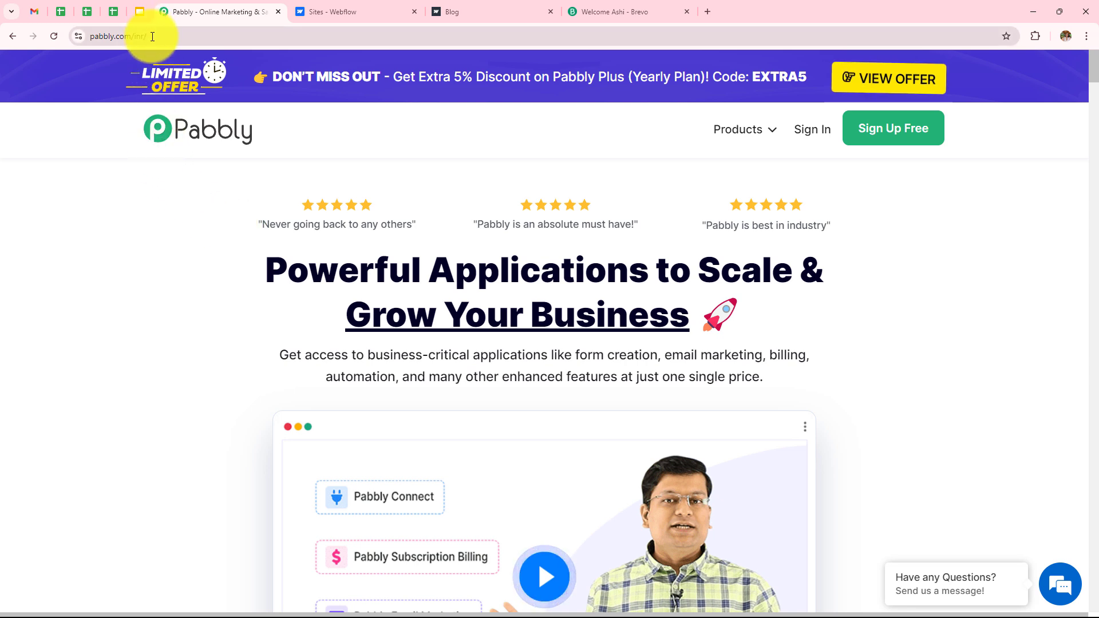
Step: Log in through Sign In on pabbly.com to reach the All Pabbly Apps list
click(79, 37)
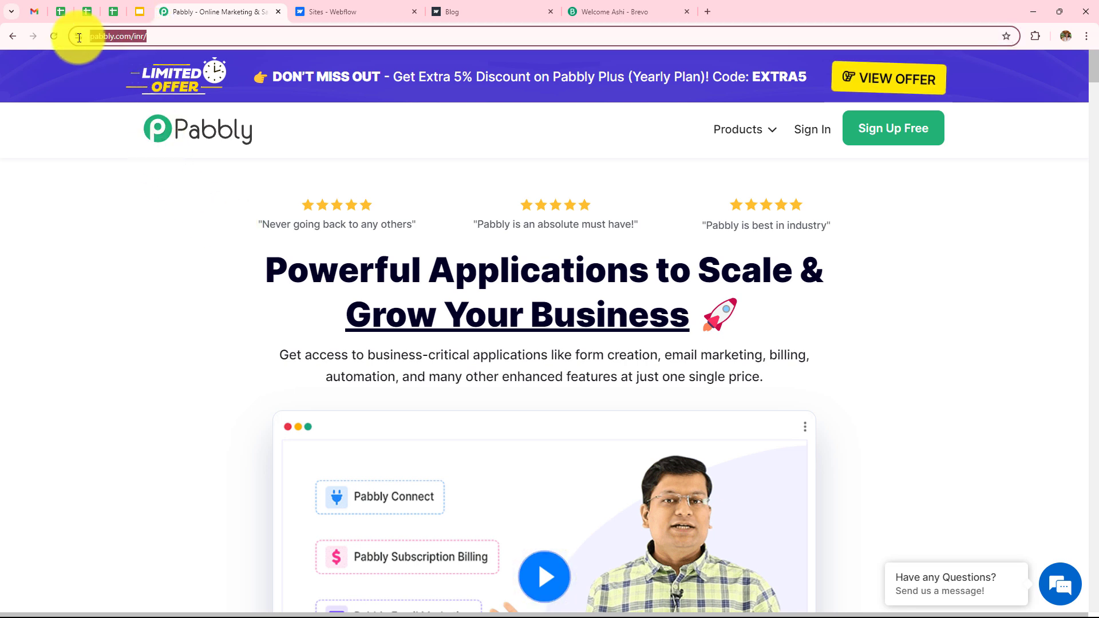
click(84, 205)
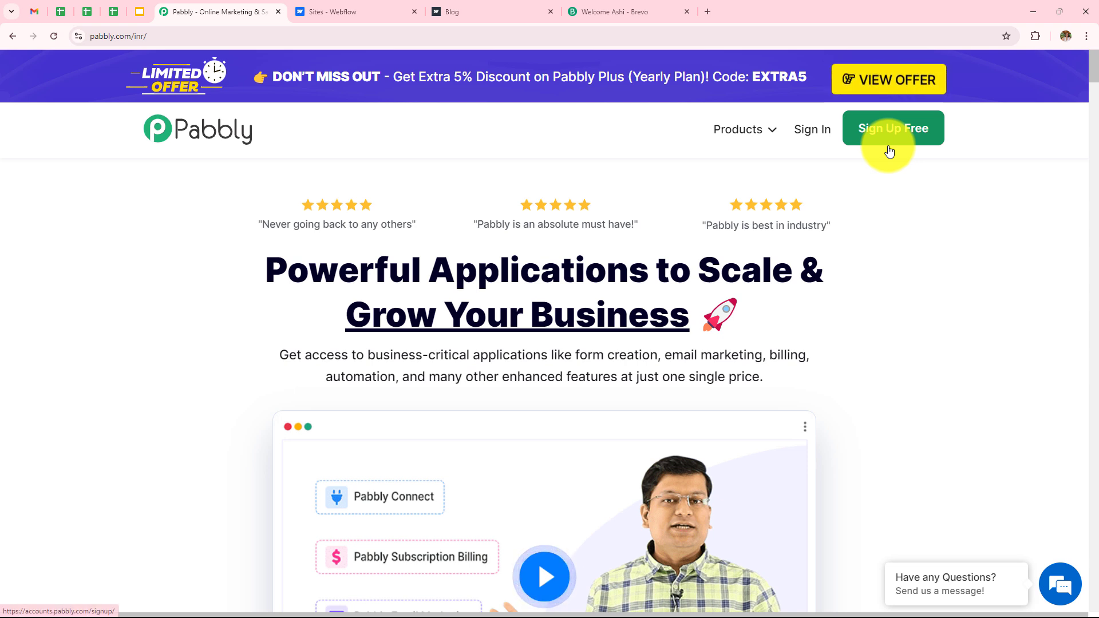
click(819, 136)
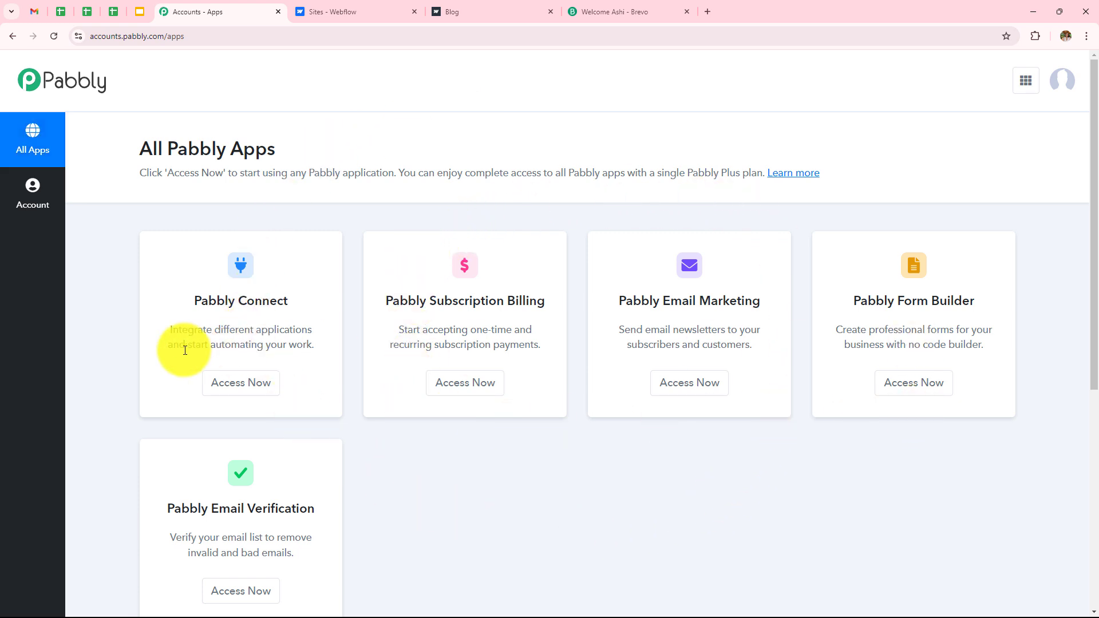
Step: Open Pabbly Connect, browse its dashboard showing 3000 tasks and 29 consumed, and dismiss the new-folder dialog
click(237, 392)
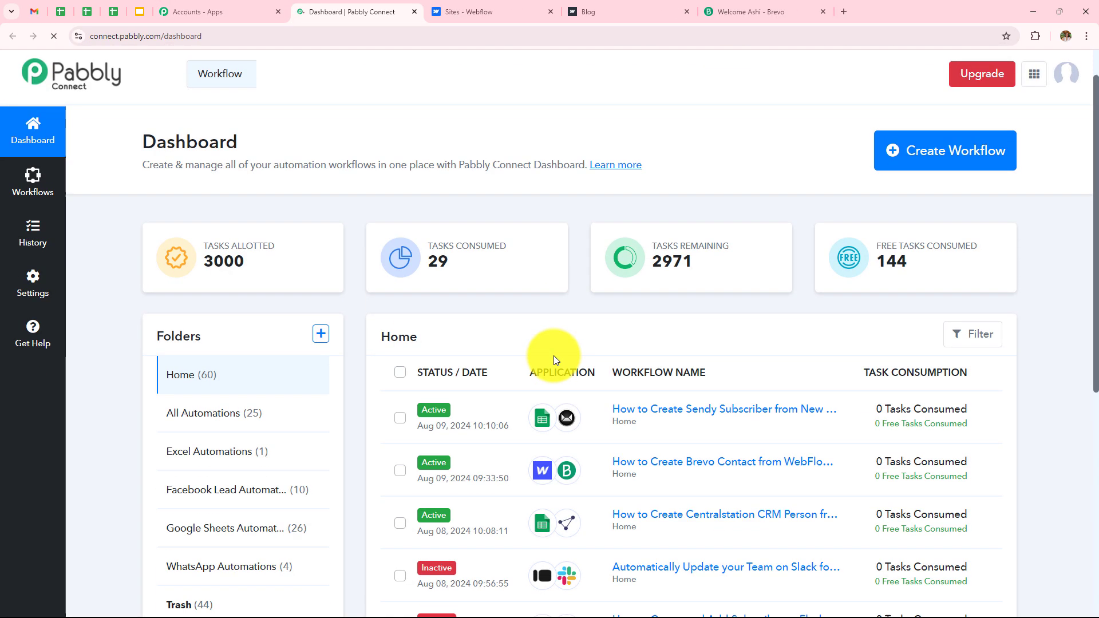
scroll(554, 359, down, 5)
scroll(556, 362, down, 3)
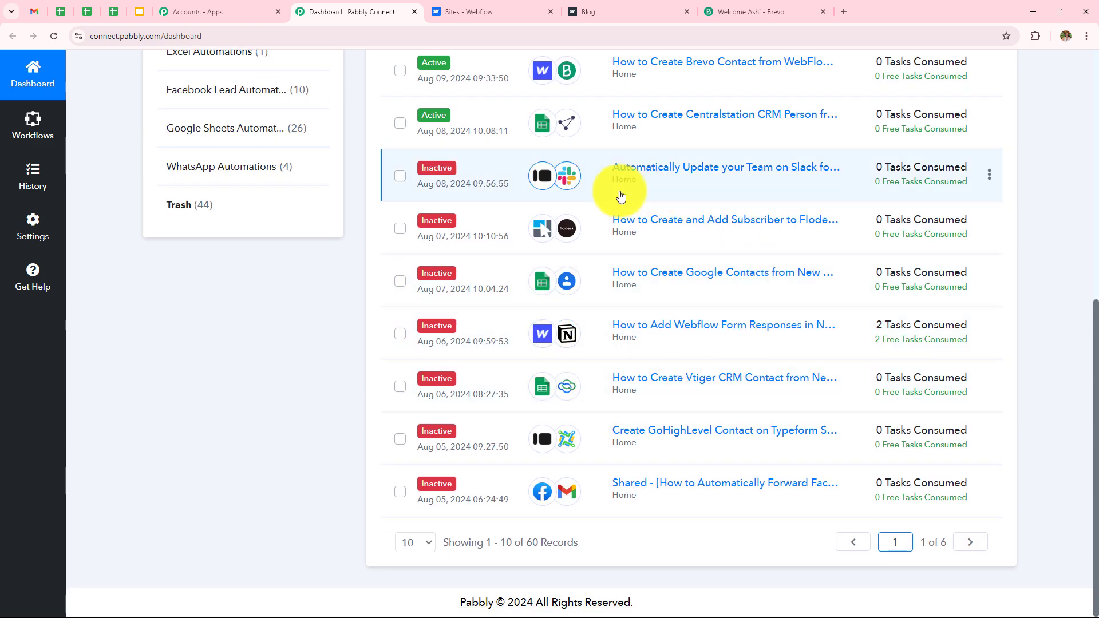
scroll(711, 376, up, 4)
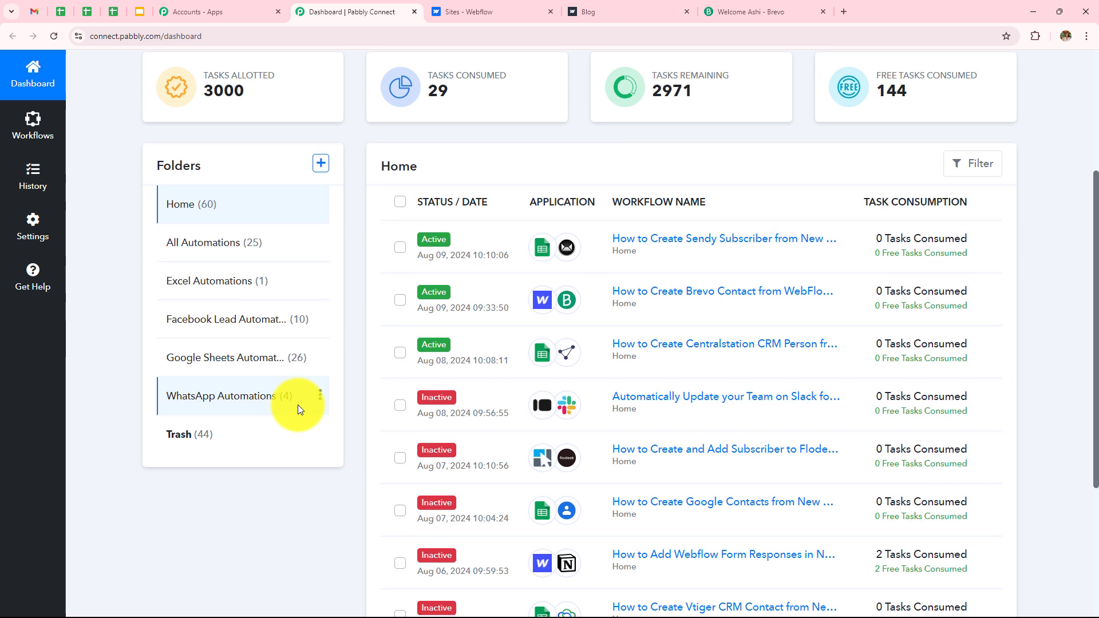
scroll(298, 404, up, 3)
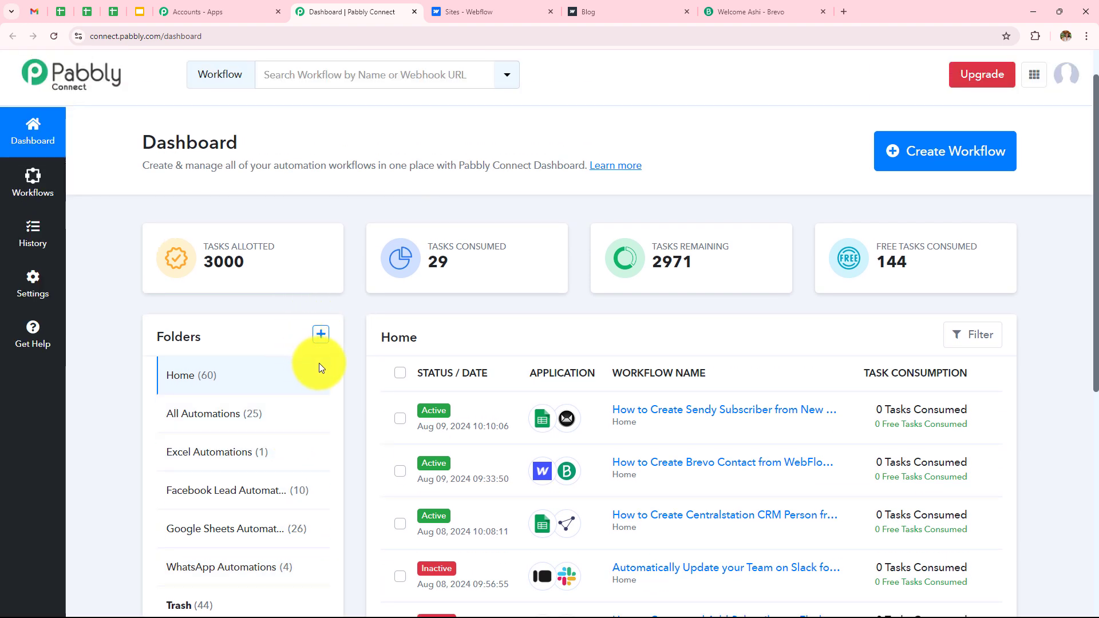
click(320, 335)
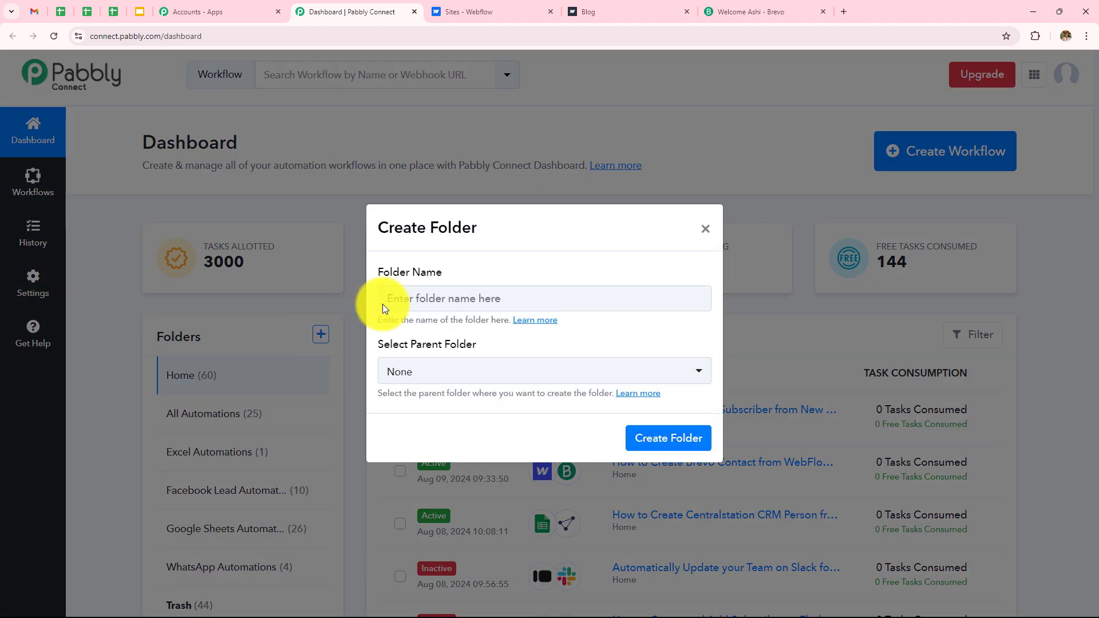
click(706, 228)
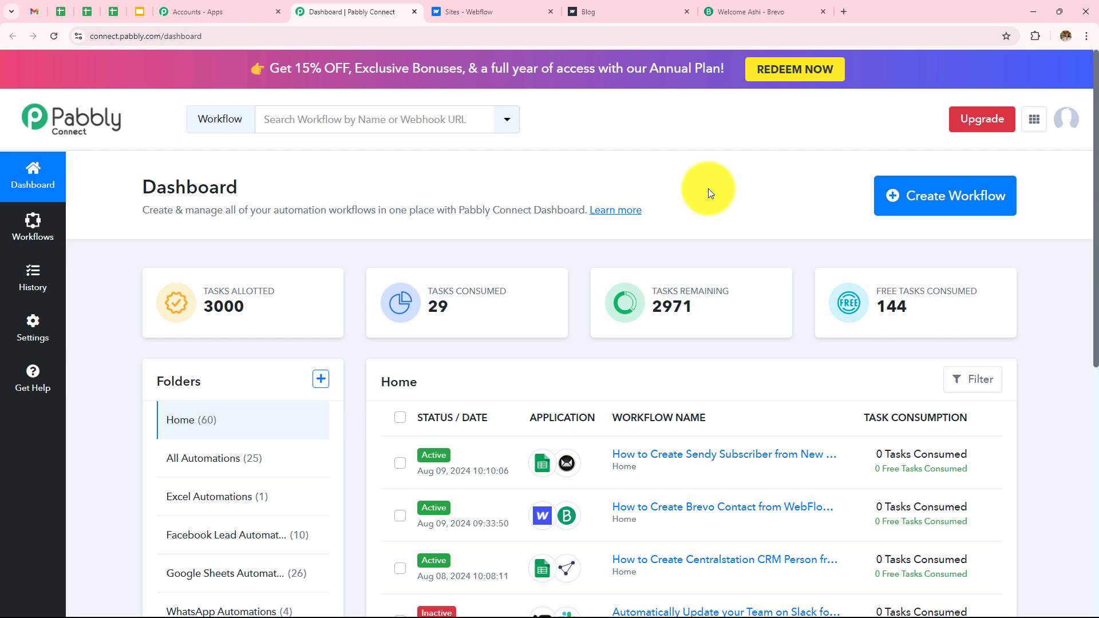
Step: Name the new workflow 'How to Create Brevo Contact from Webflow Form Submission' and file it under All Automations
click(964, 204)
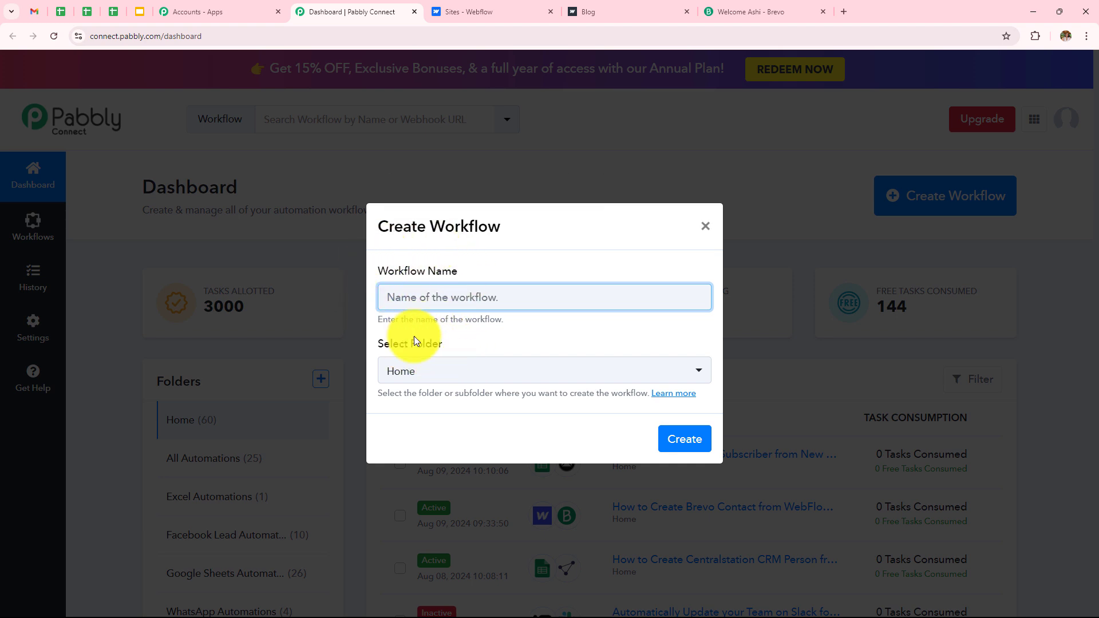
text(How to Create Brevo Contact from Webflow Form Submission)
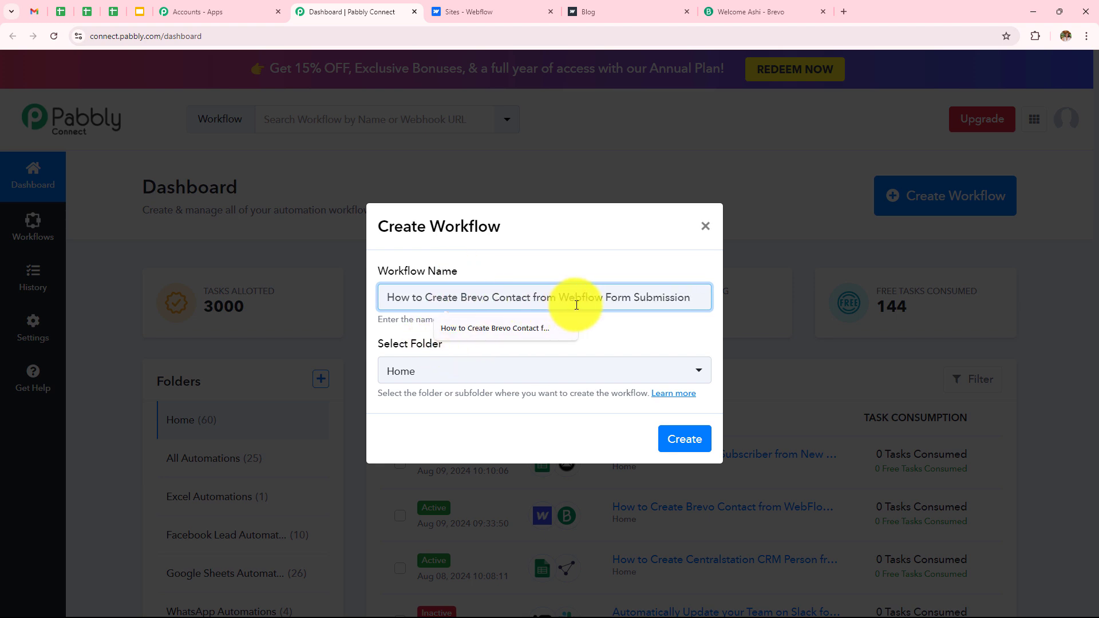
click(573, 368)
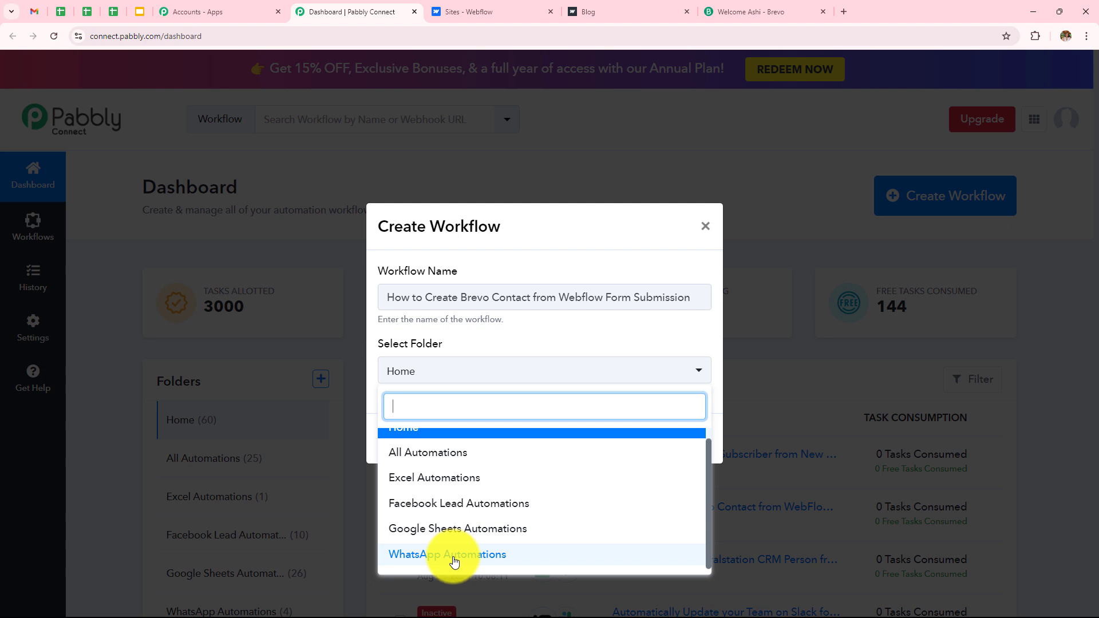
click(389, 453)
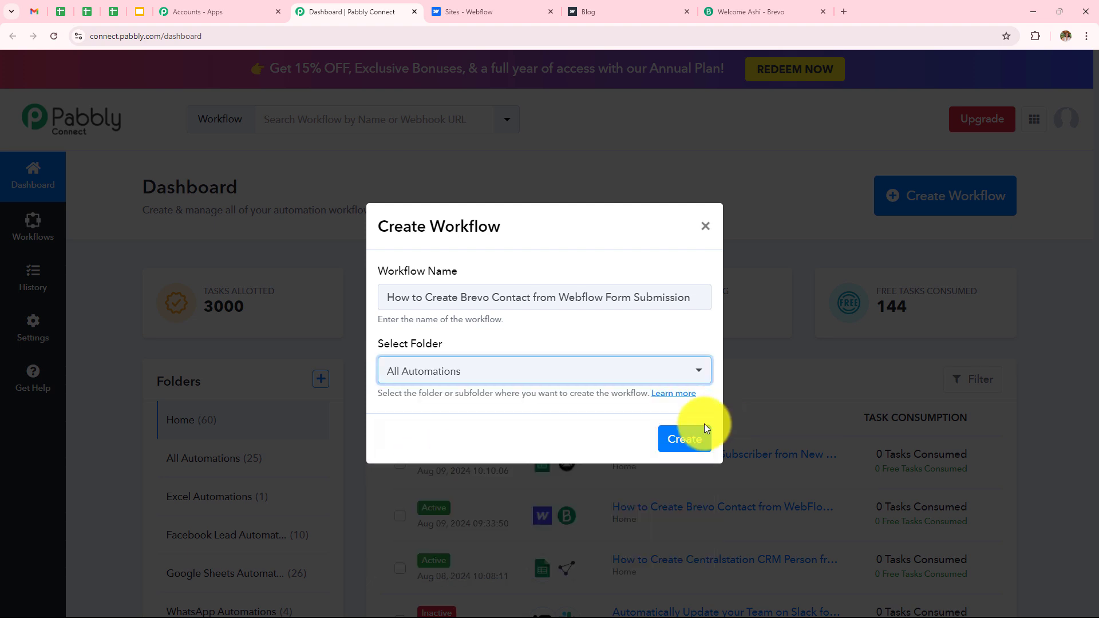
click(680, 441)
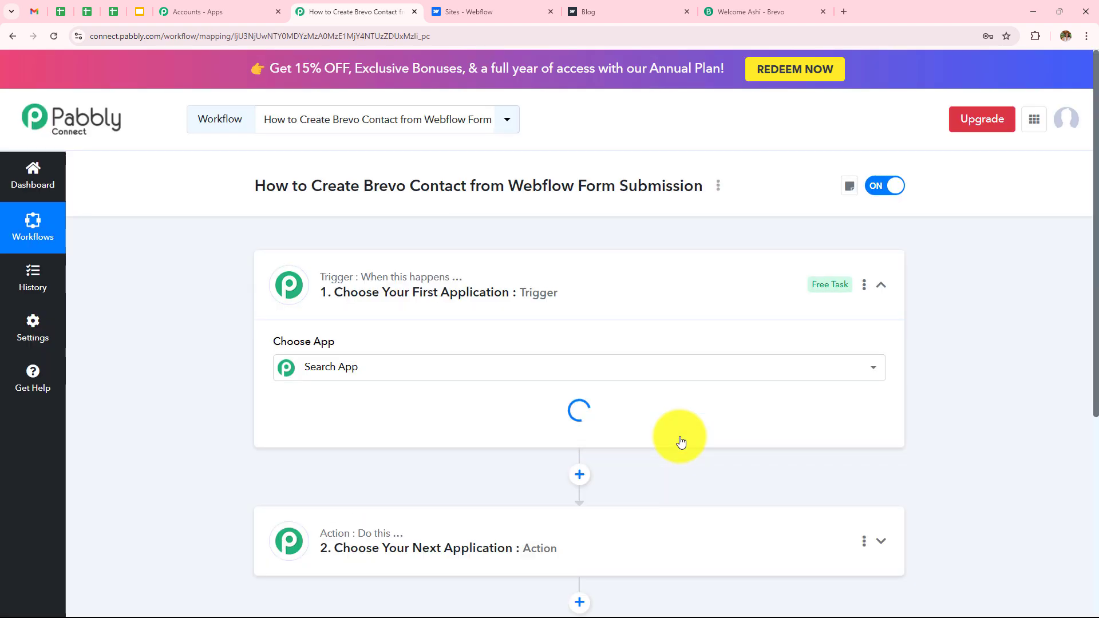
Step: Set the trigger app to Webflow V1 with the New Form Submission event
click(880, 285)
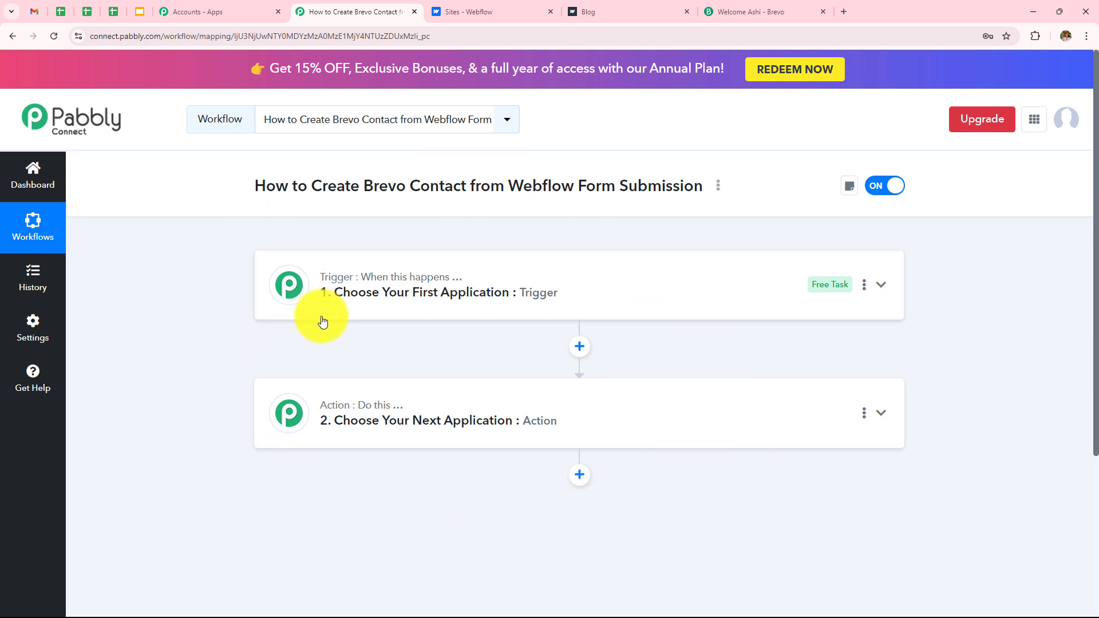
click(412, 295)
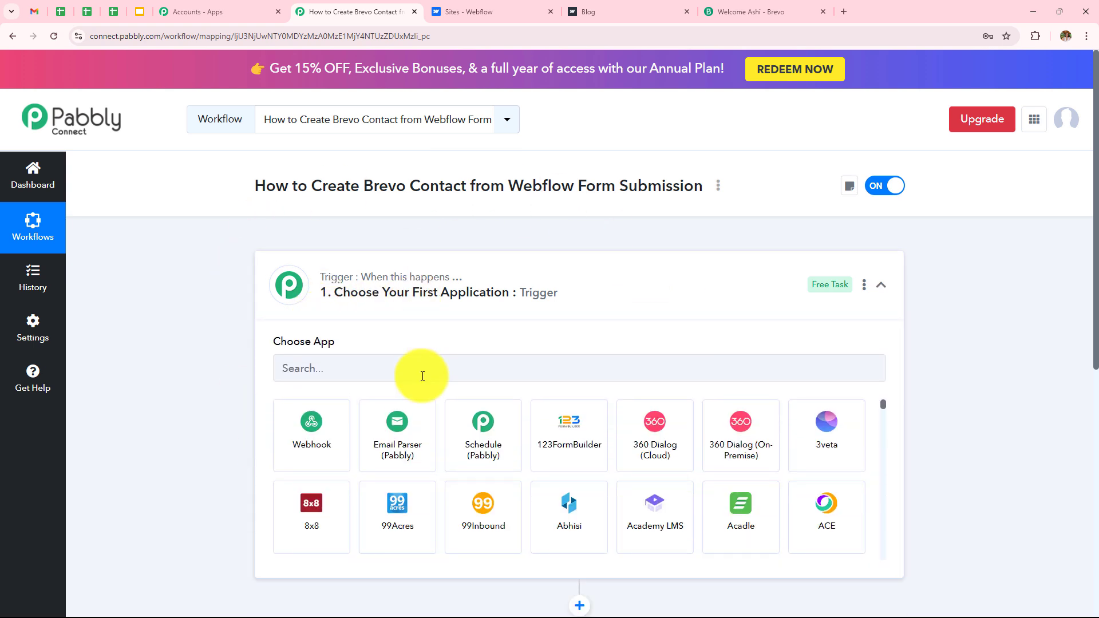
click(422, 373)
text(Web)
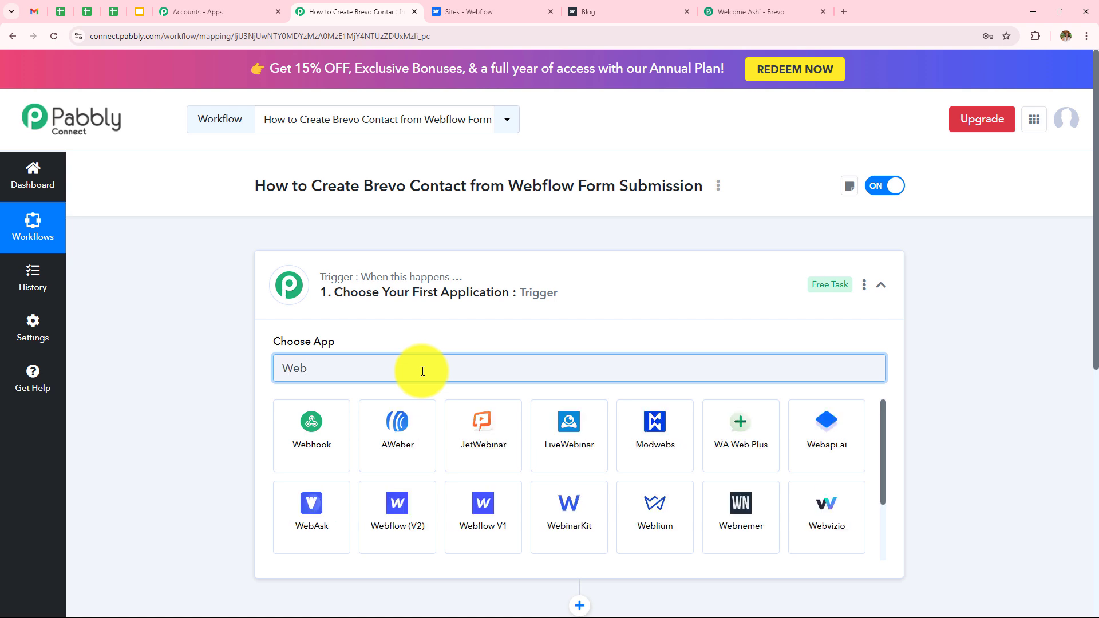
text(flo)
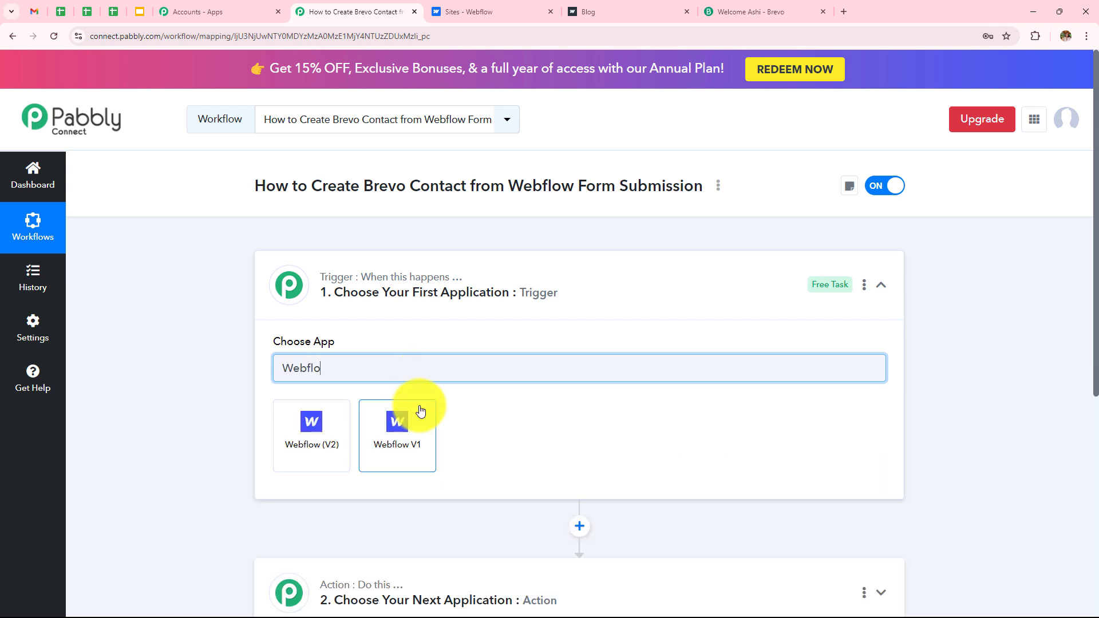
click(422, 460)
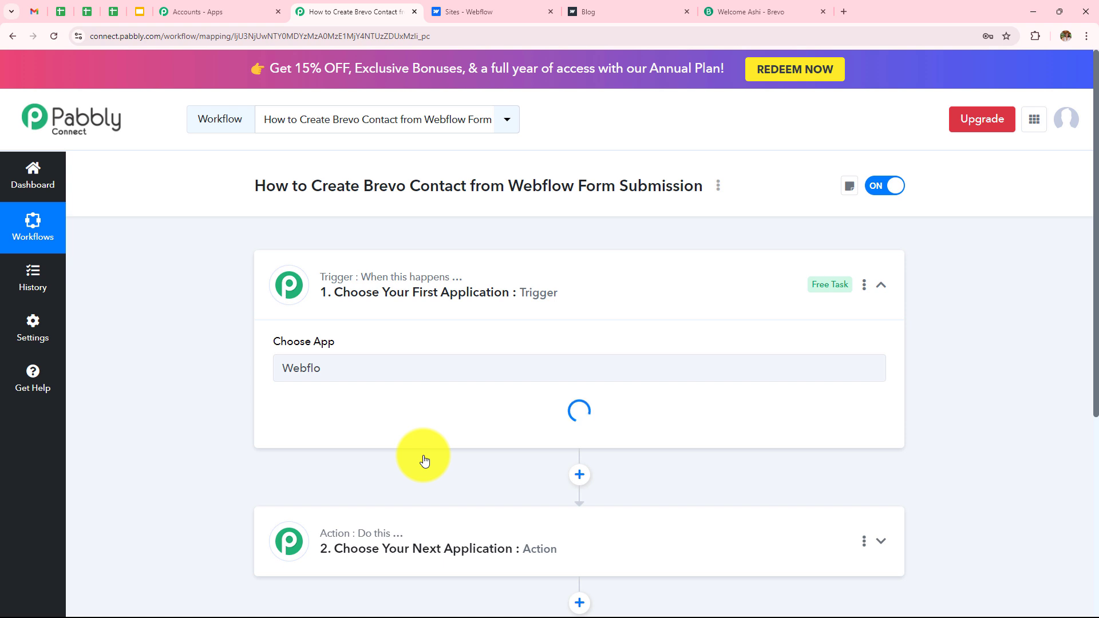
click(380, 428)
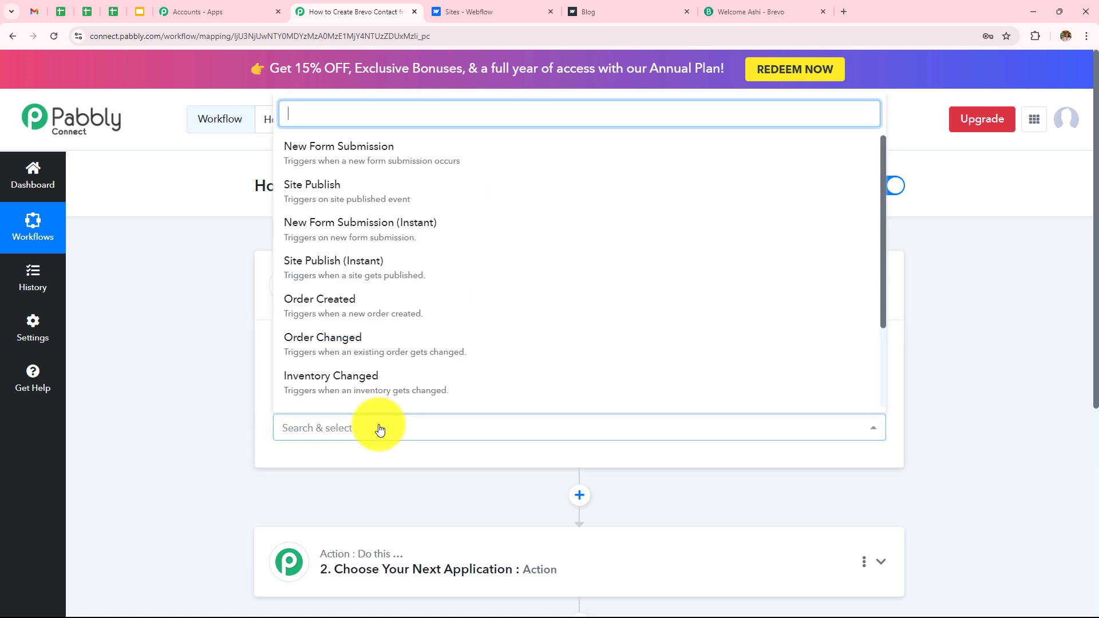
click(361, 152)
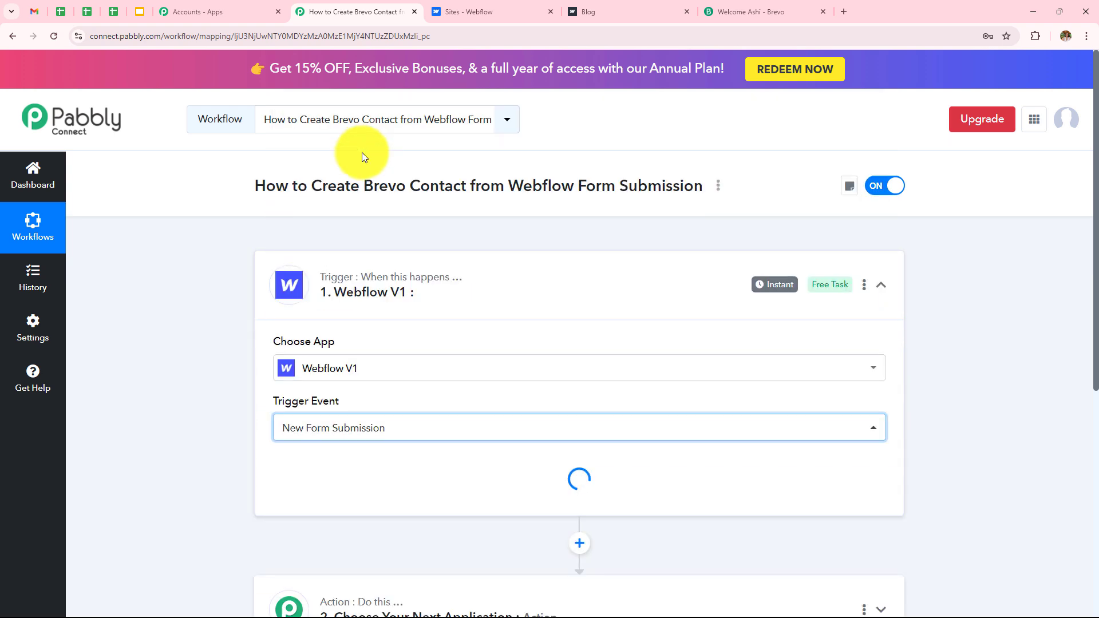
scroll(539, 381, down, 3)
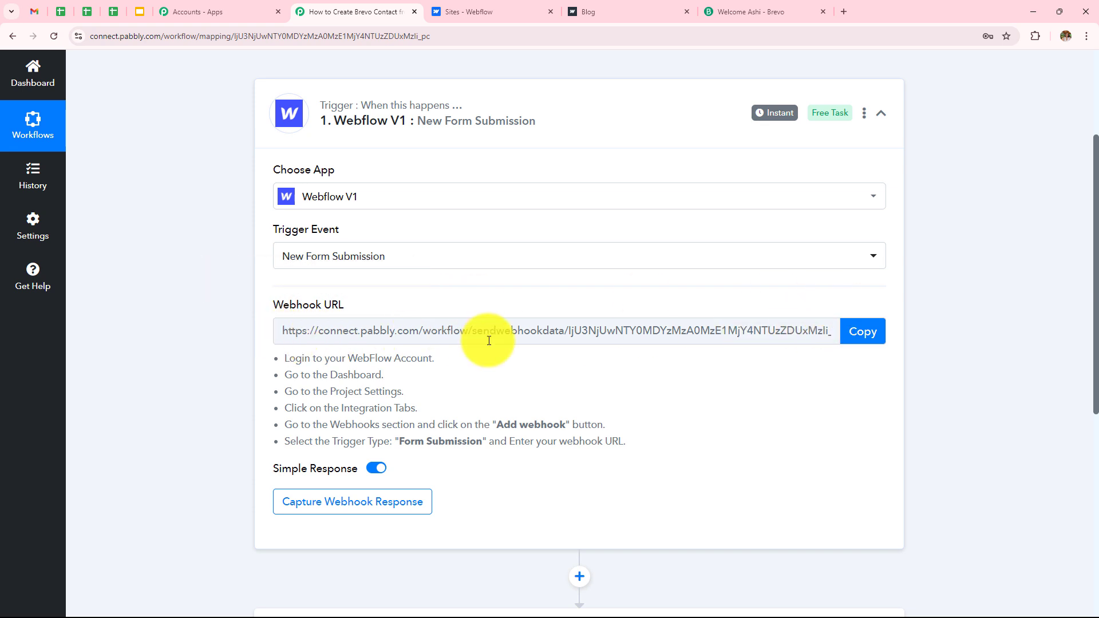
Step: Review the webhook setup instructions, then move to the Sites - Webflow dashboard tab
drag(284, 356, 590, 472)
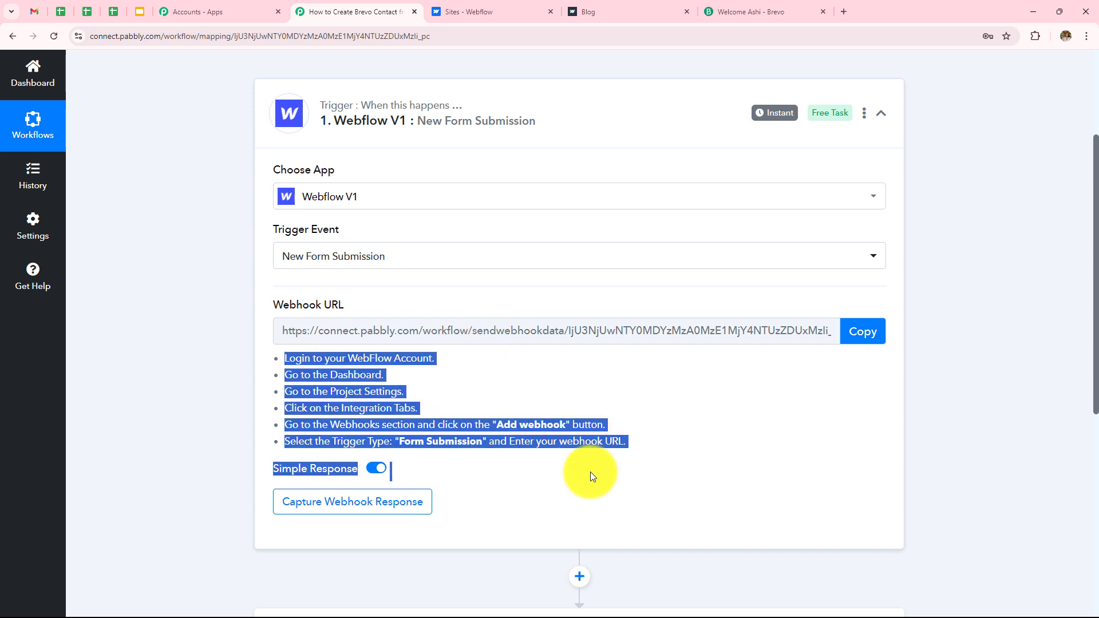
click(731, 366)
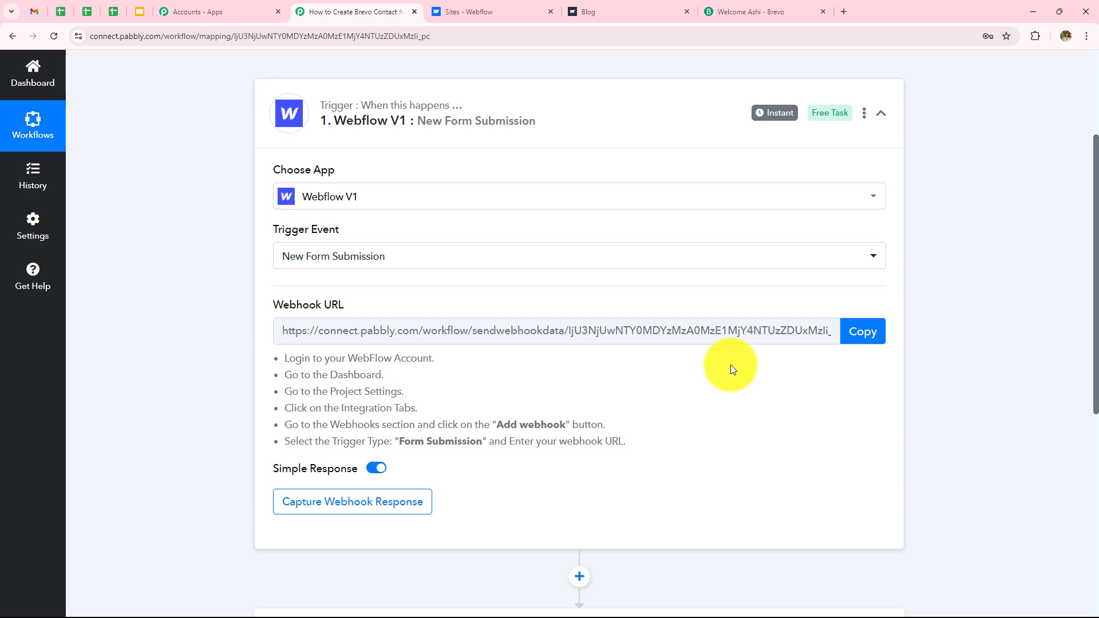
key(ctrl+Tab)
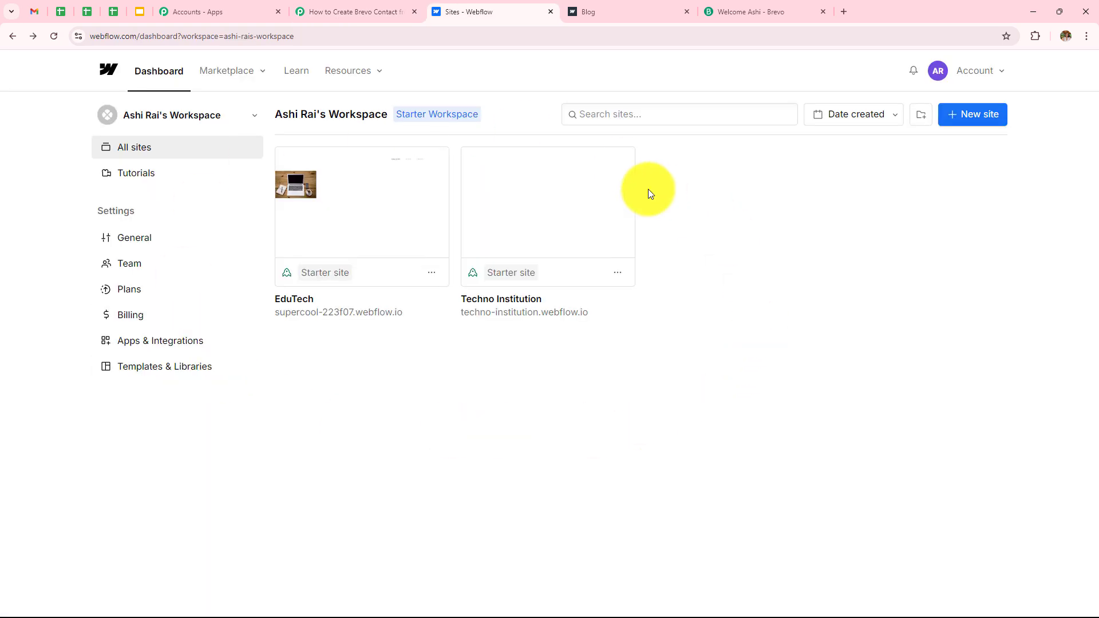
click(325, 11)
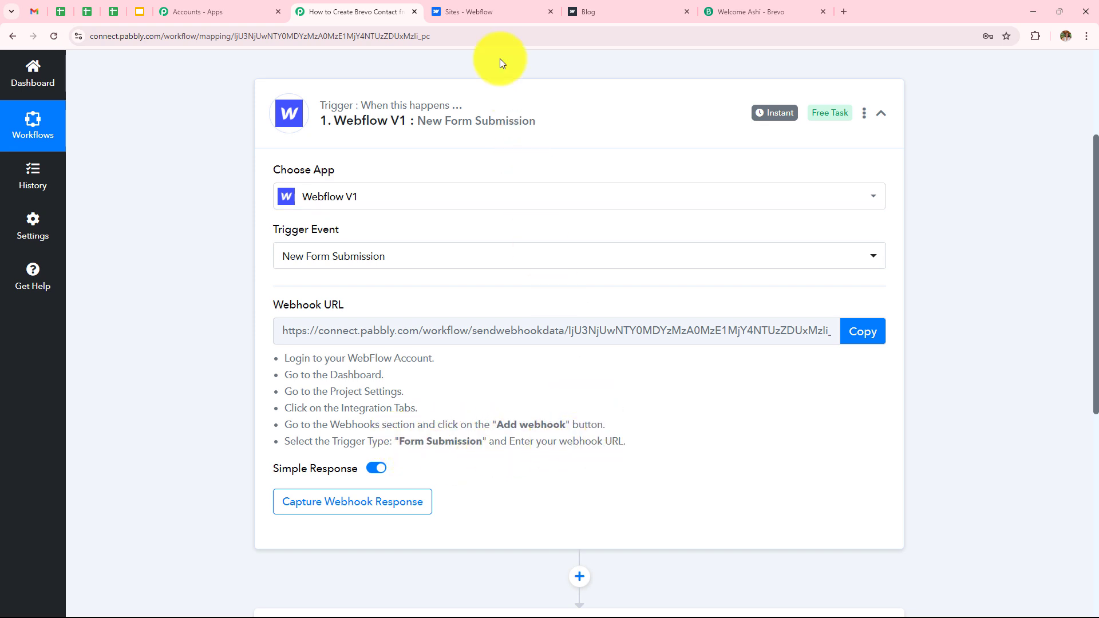
click(491, 10)
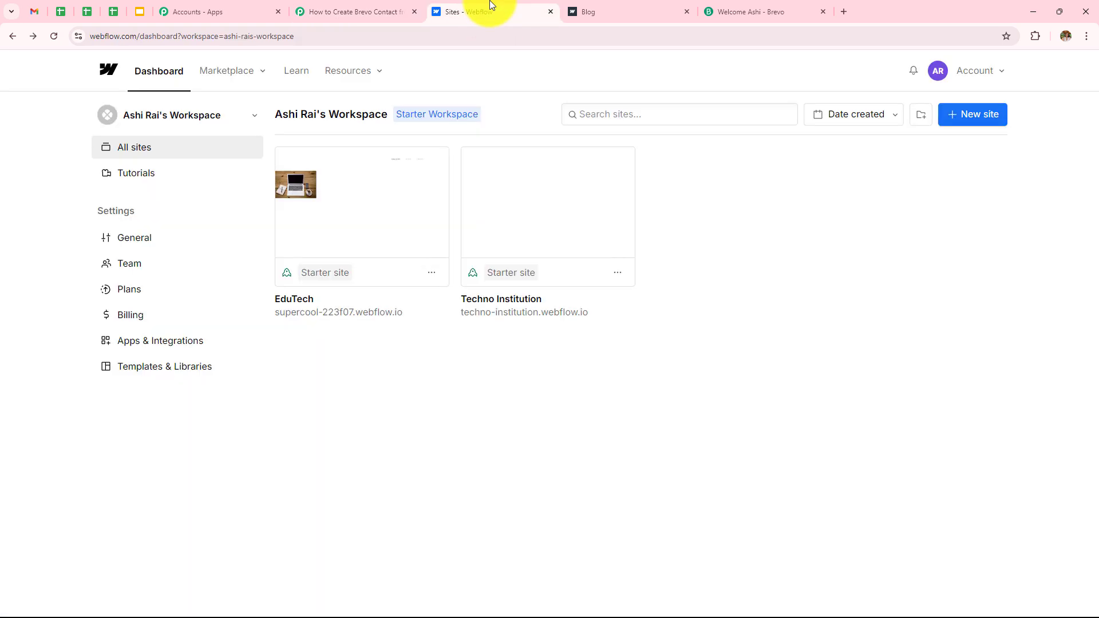
Step: Open the EduTech site settings at Apps & Integrations and scroll to the Webhooks section
click(432, 275)
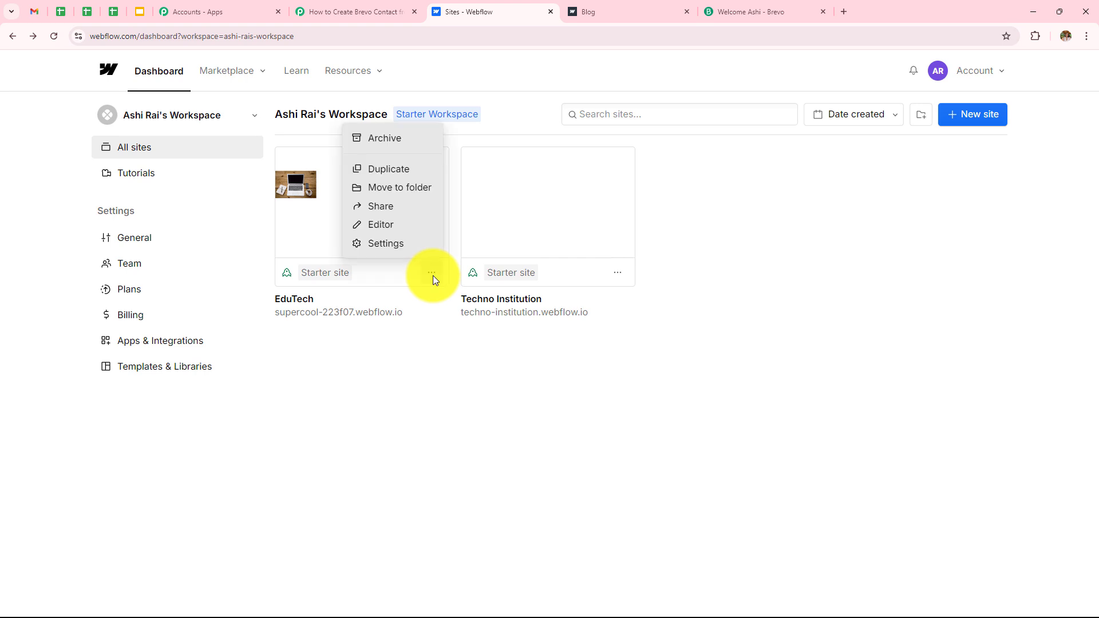
click(399, 245)
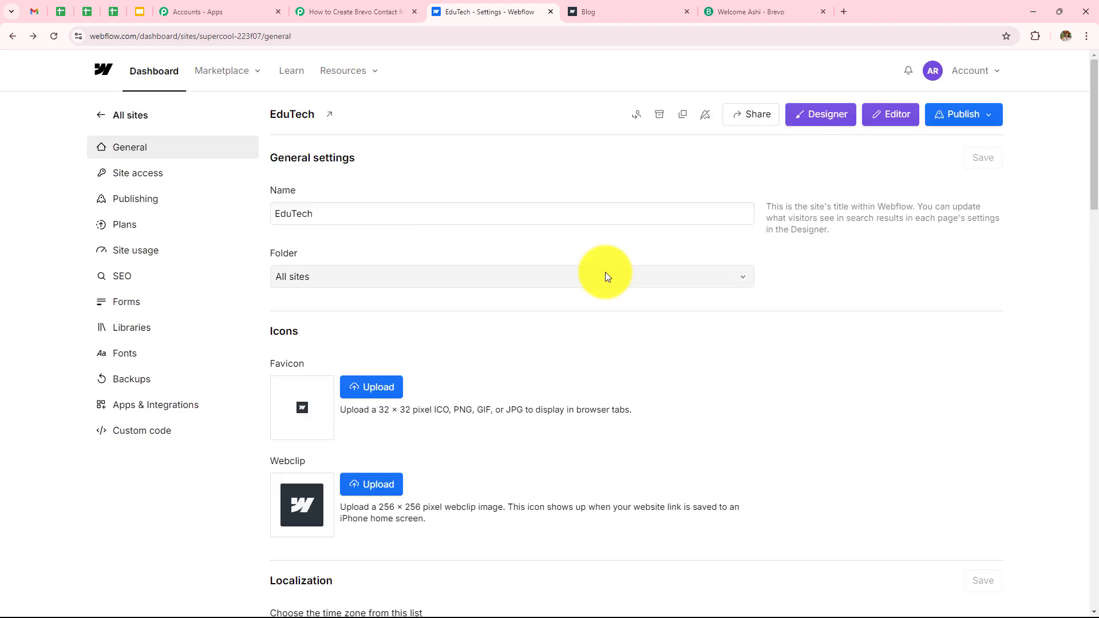
click(172, 416)
scroll(478, 364, down, 1)
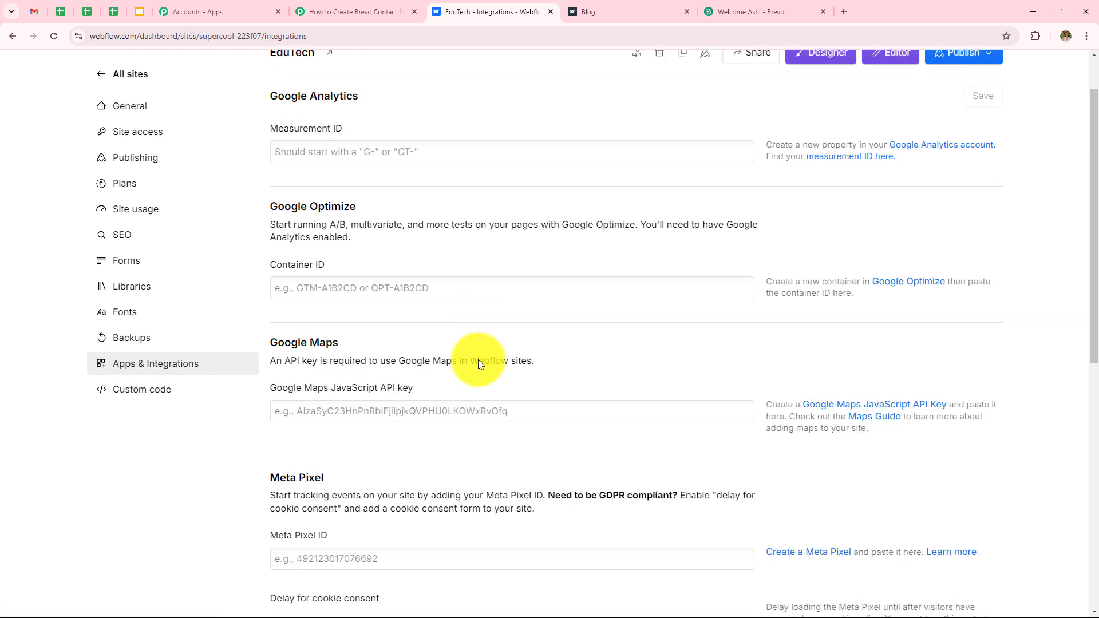
scroll(480, 364, down, 9)
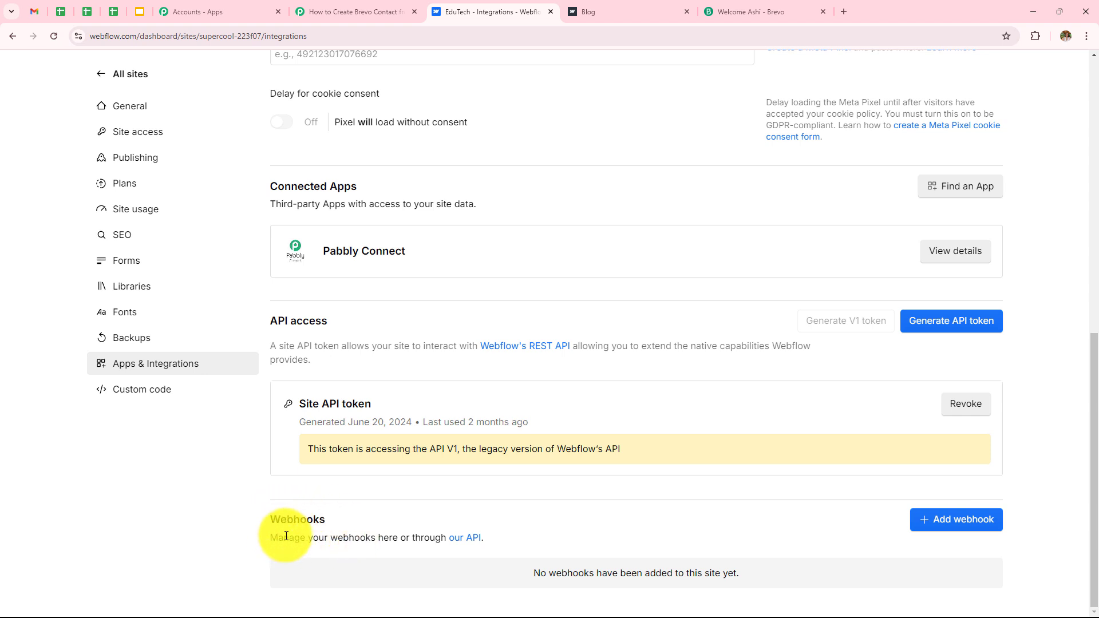
Step: Start a new Webflow webhook with Form submission as its trigger type
click(942, 525)
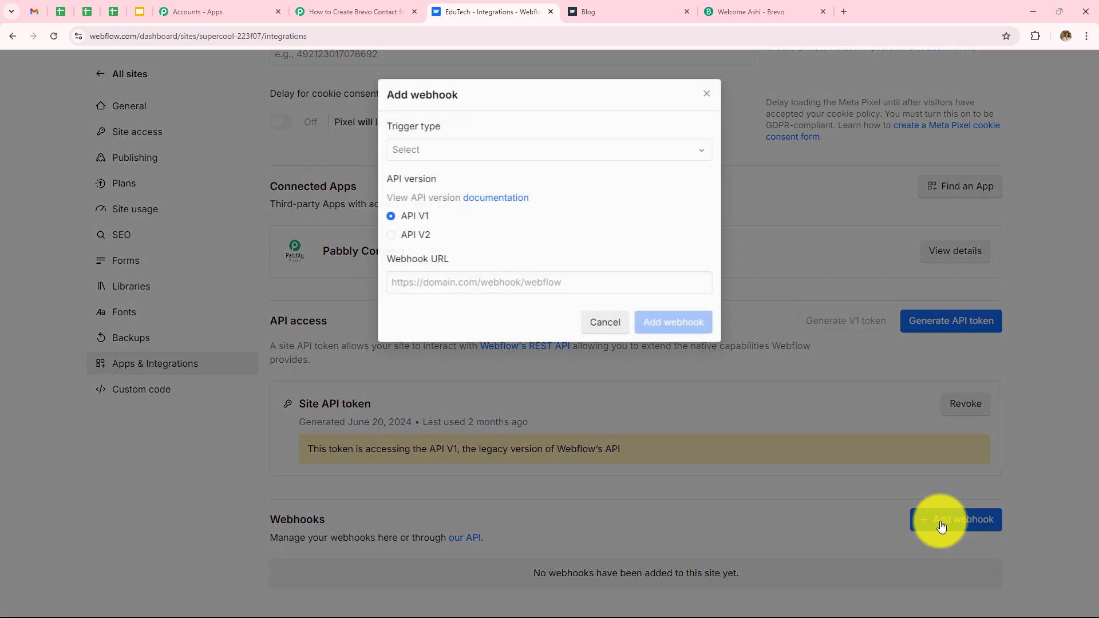
click(425, 154)
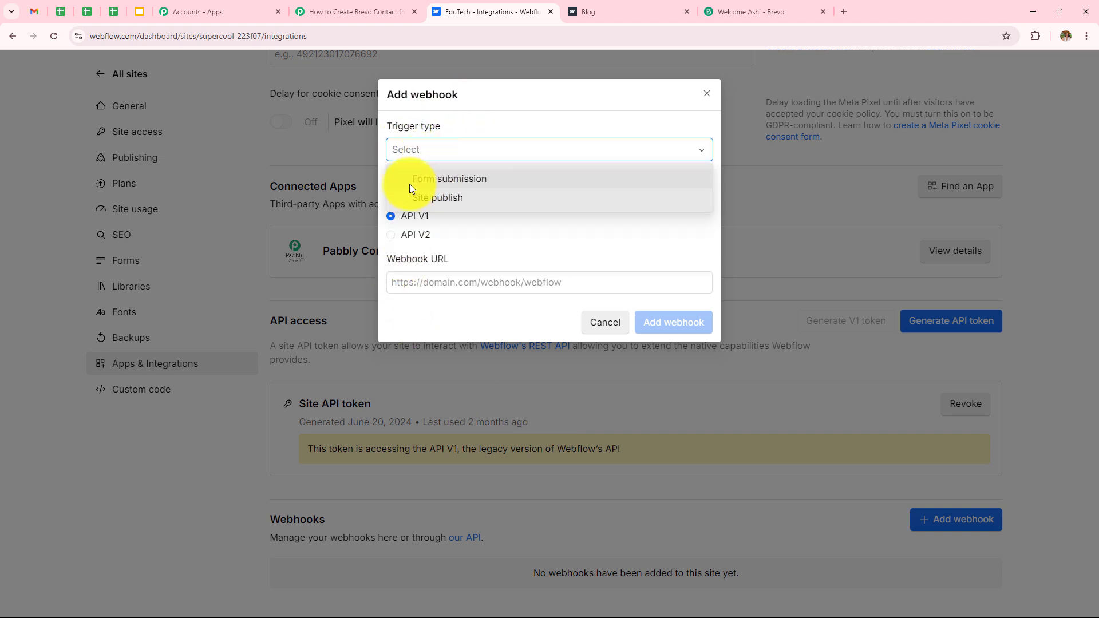
click(481, 178)
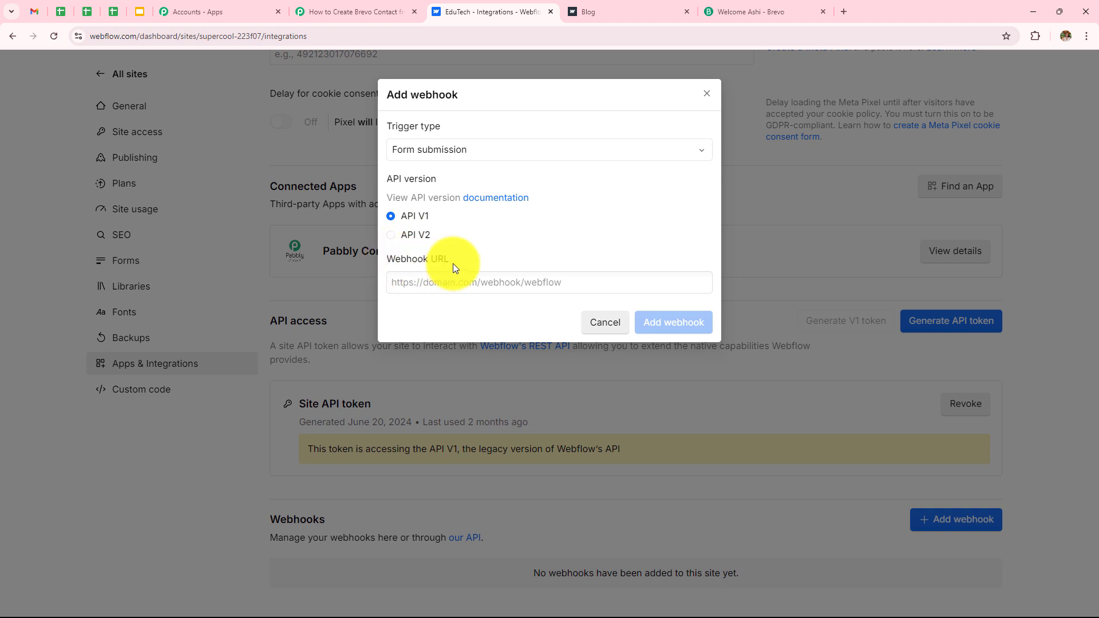
Step: Paste the copied Pabbly webhook URL into the webhook and save it
click(310, 11)
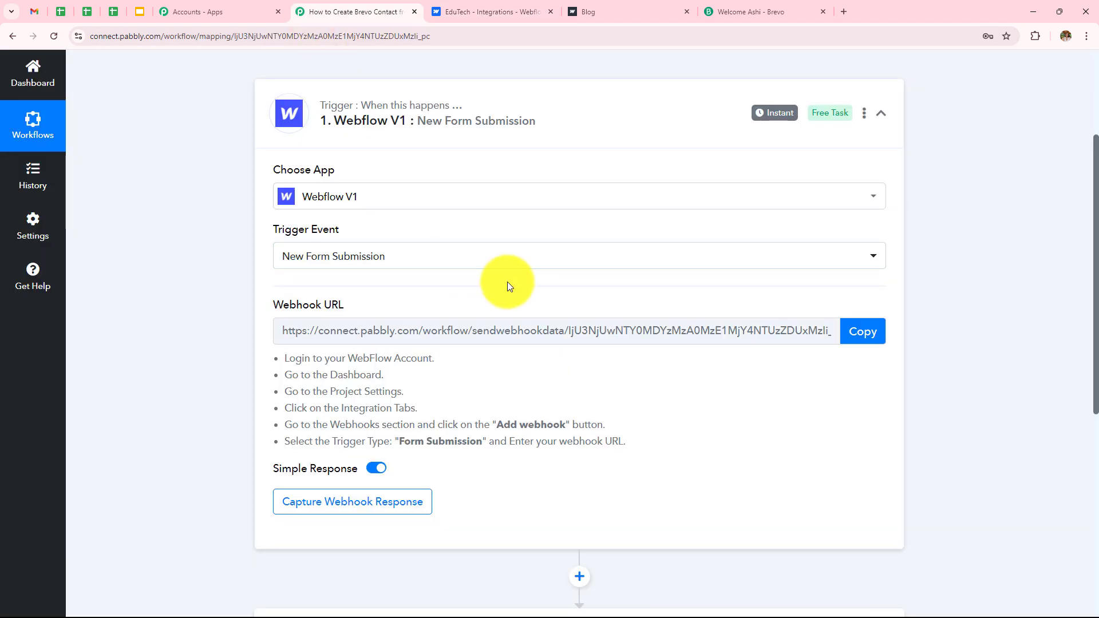
click(852, 331)
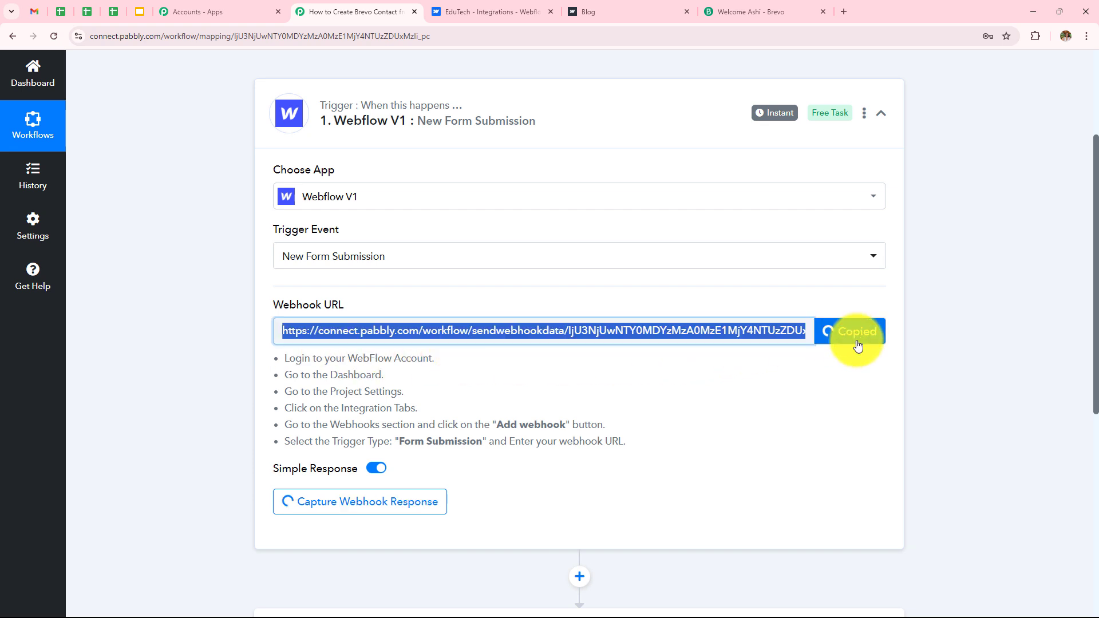
click(458, 3)
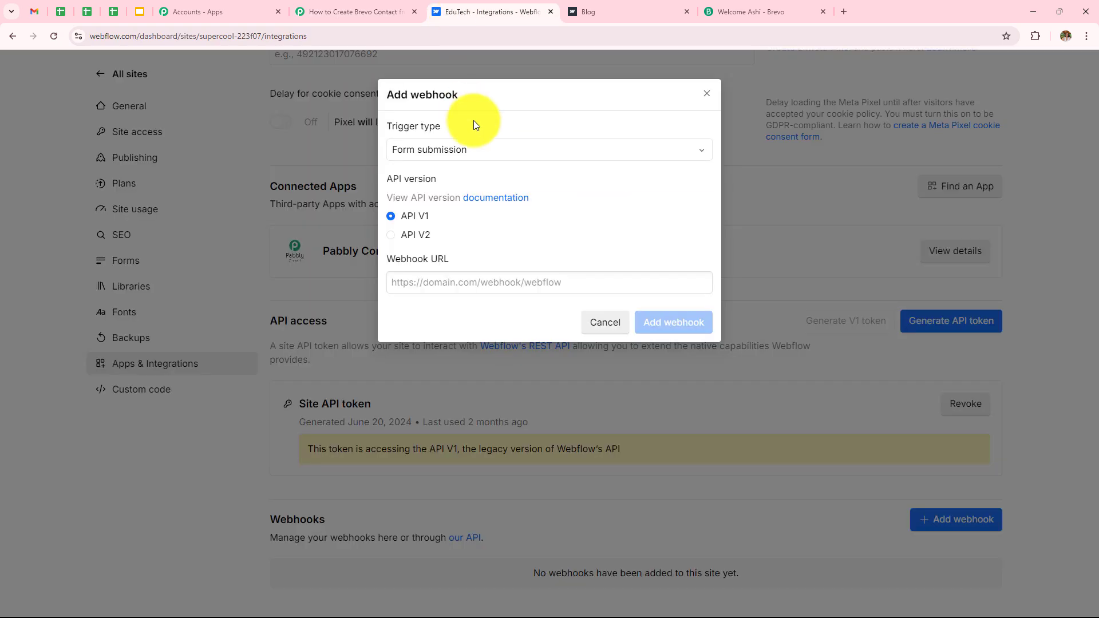
click(494, 282)
key(ctrl+v)
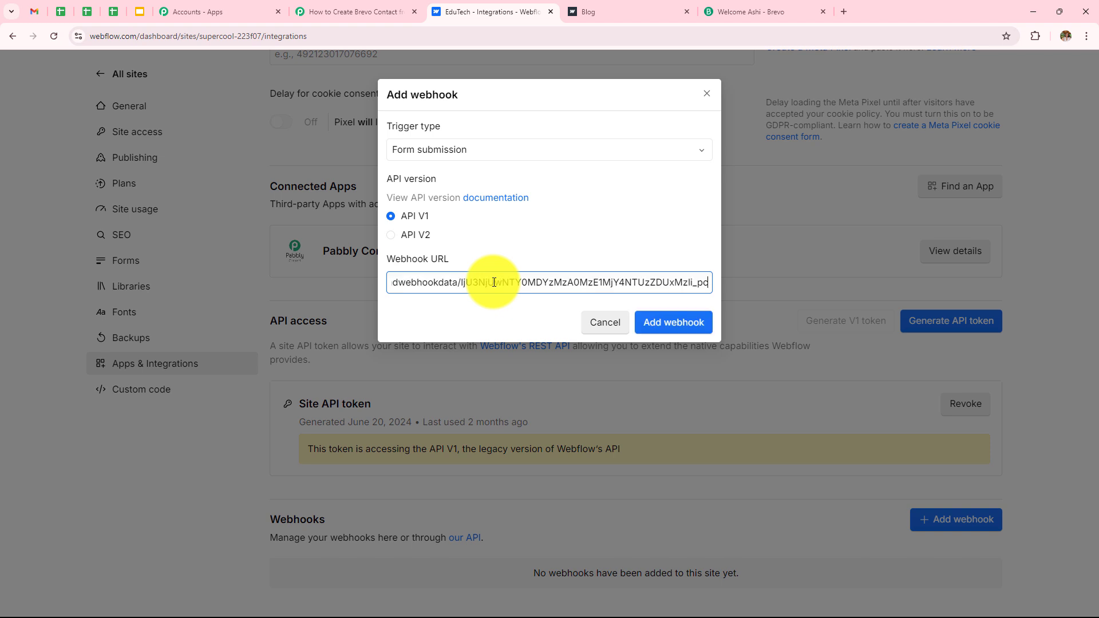
click(668, 324)
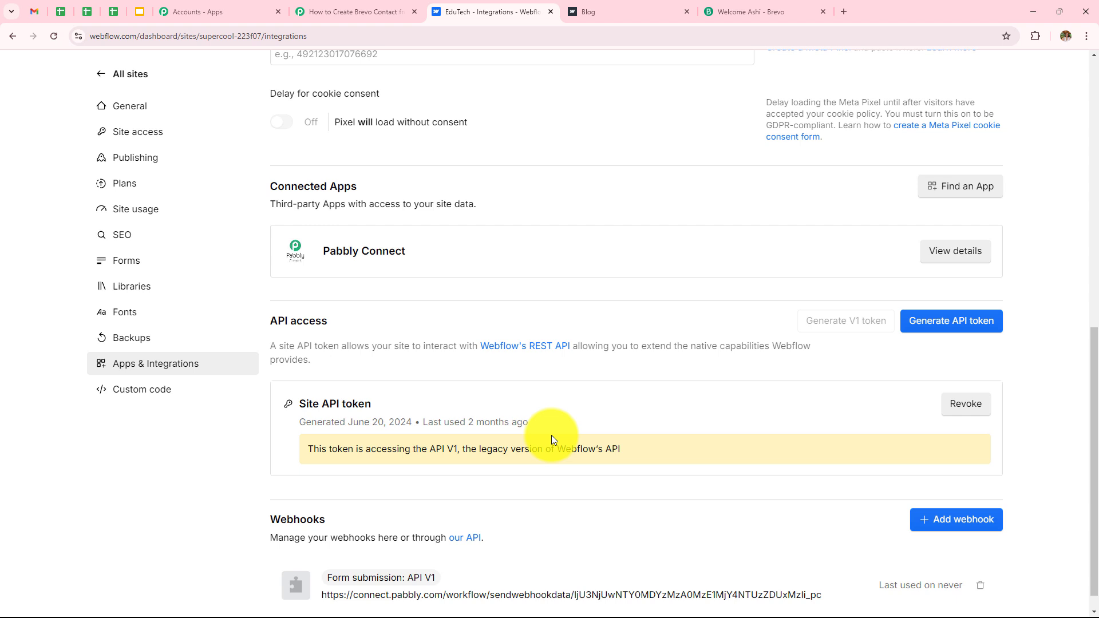
click(352, 15)
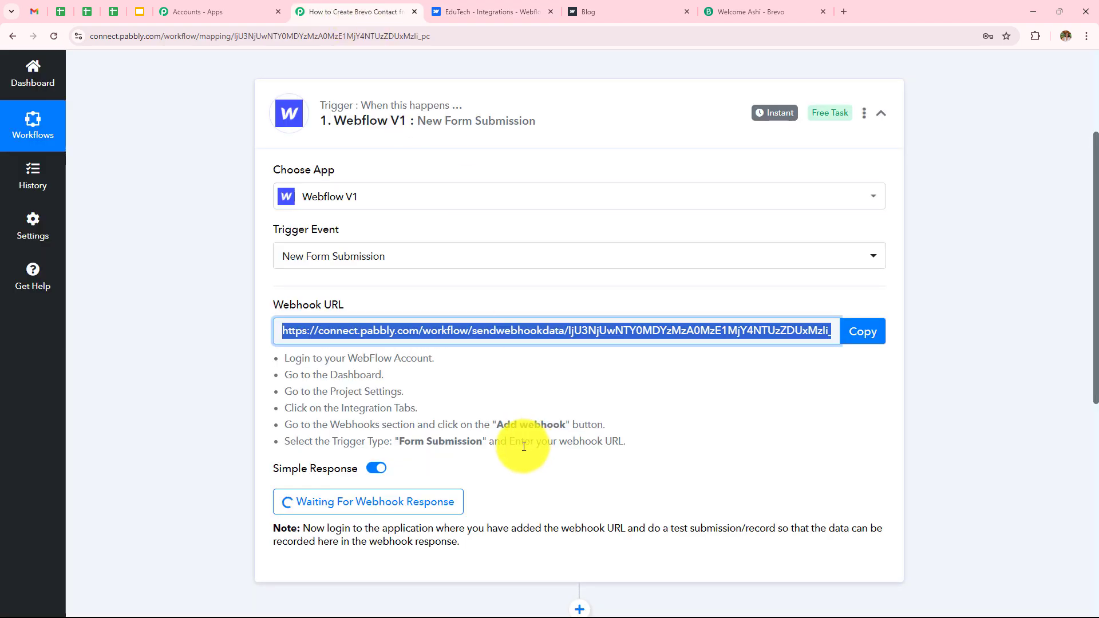
Step: Leave the Pabbly trigger waiting and open the published site's Contact Form from the Blog tab
scroll(425, 415, down, 2)
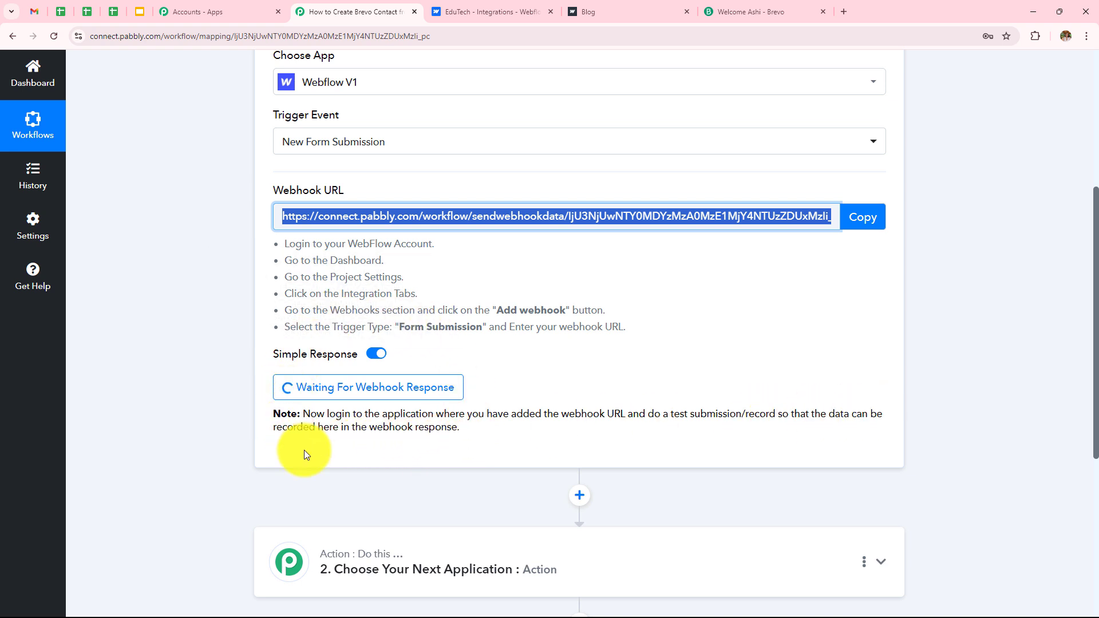
scroll(304, 452, down, 4)
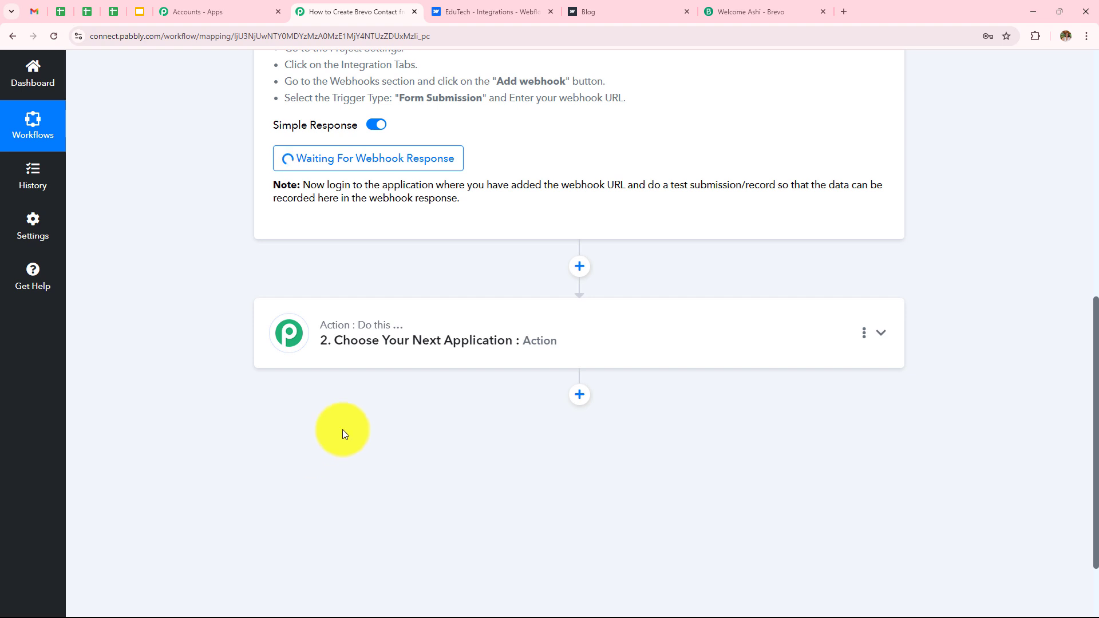
click(613, 5)
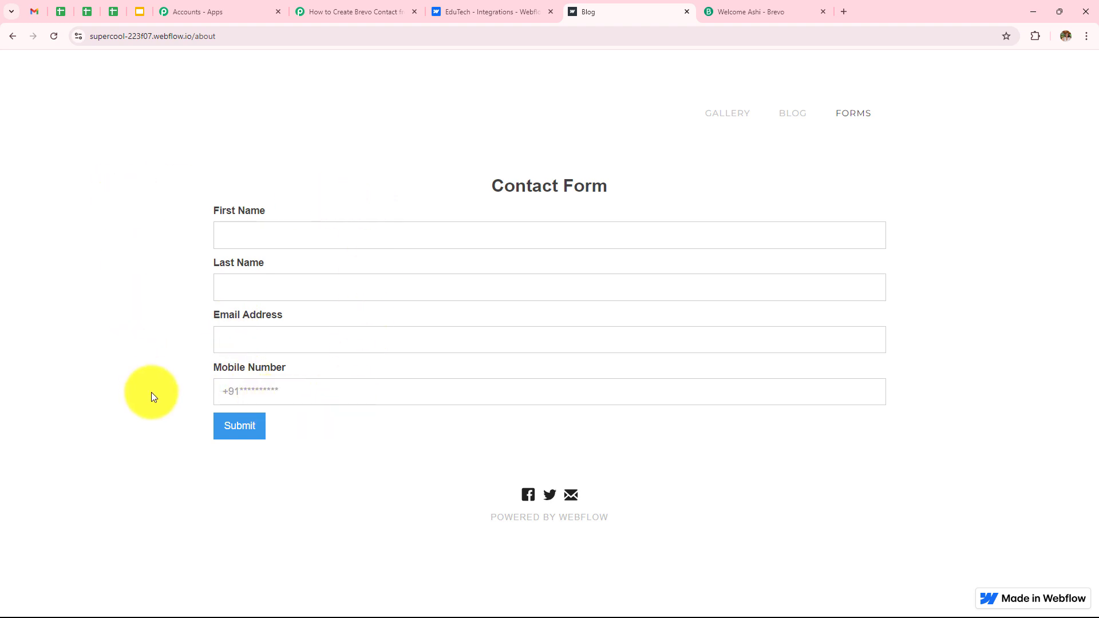
Step: Submit the Contact Form as New User with a test e-mail address and mobile number
click(333, 236)
text(New)
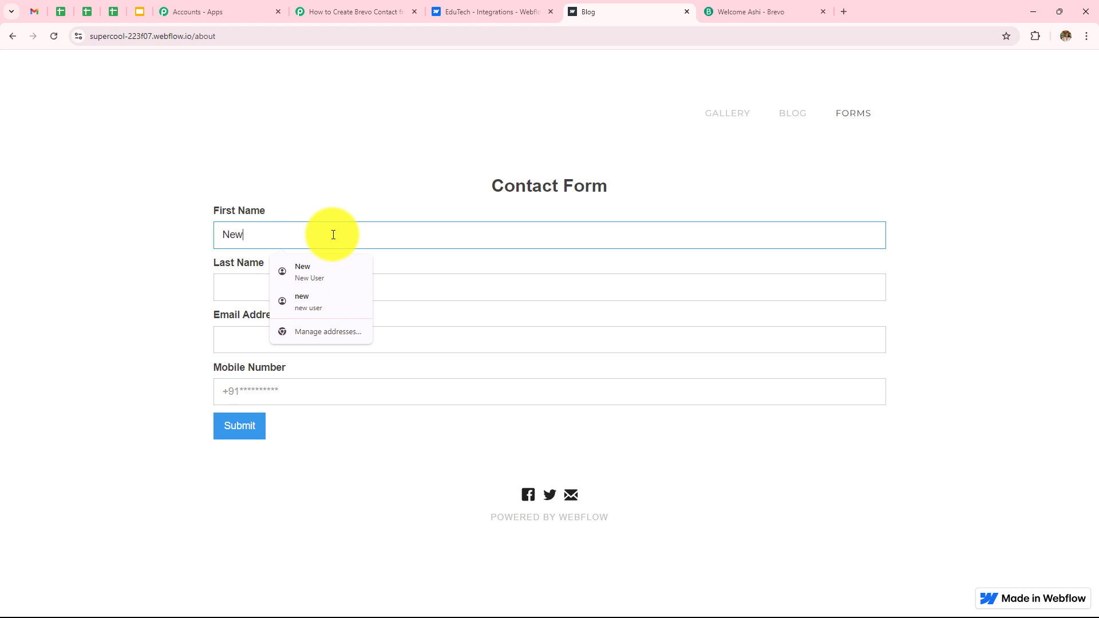
click(247, 287)
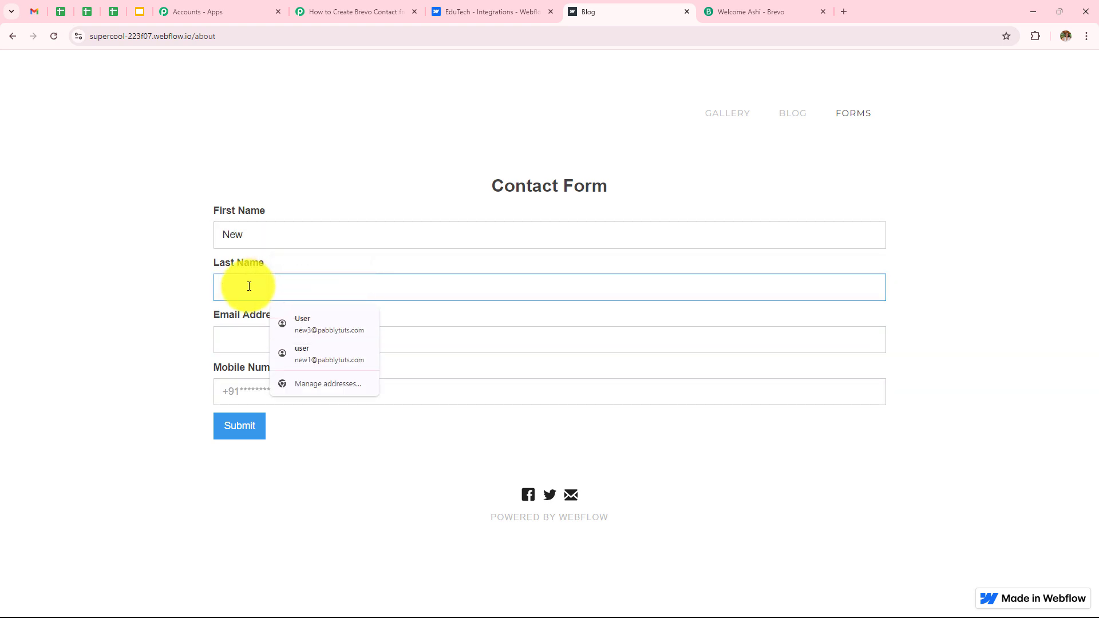
text(User)
click(253, 338)
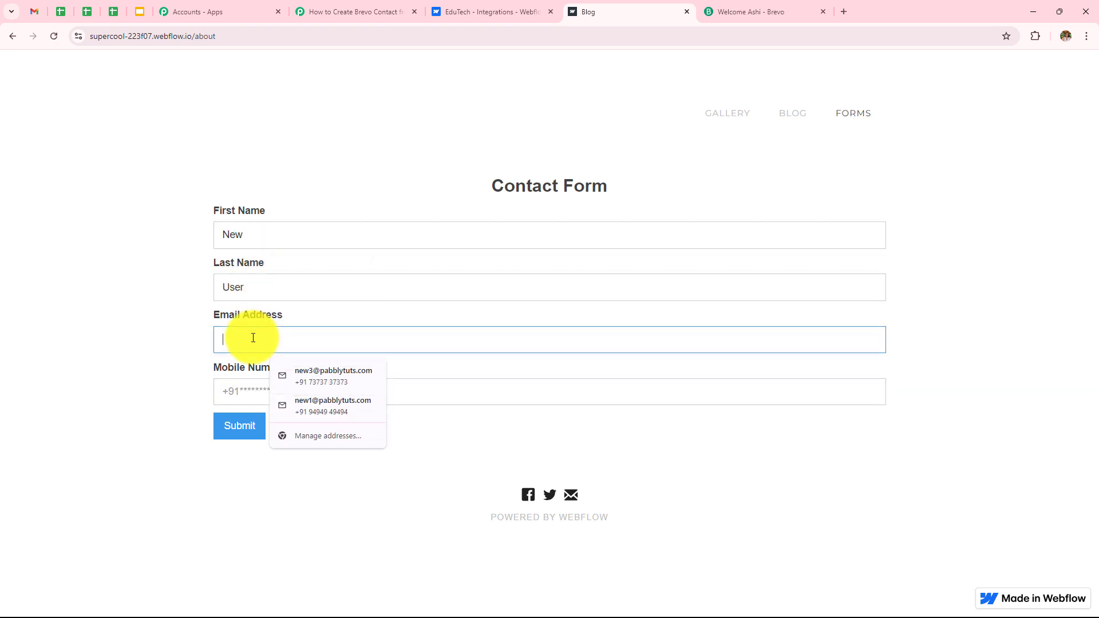
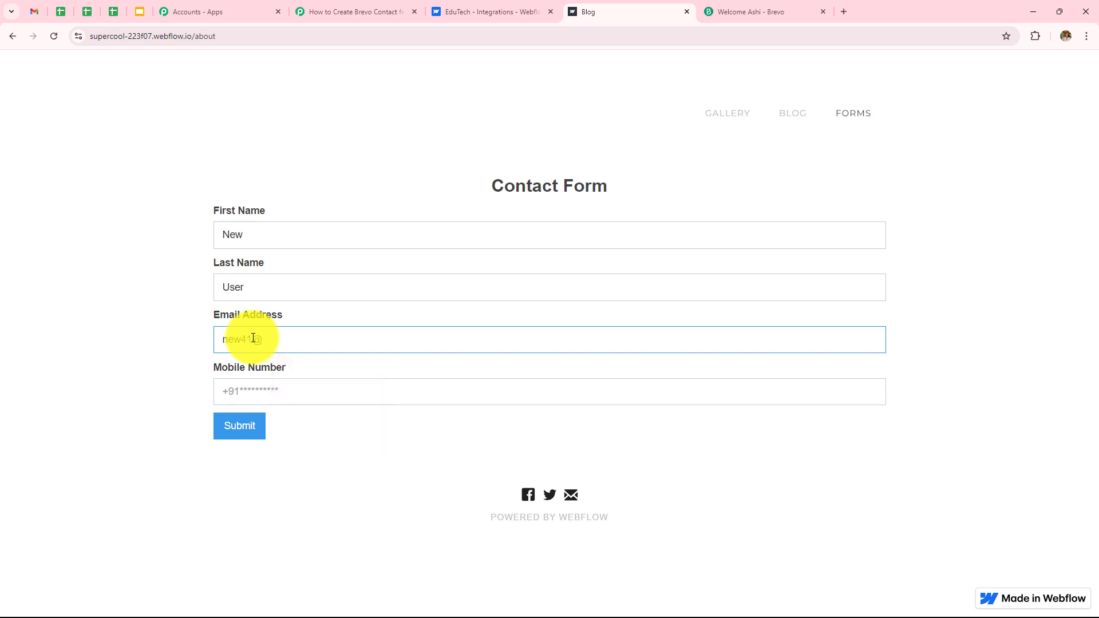
click(268, 392)
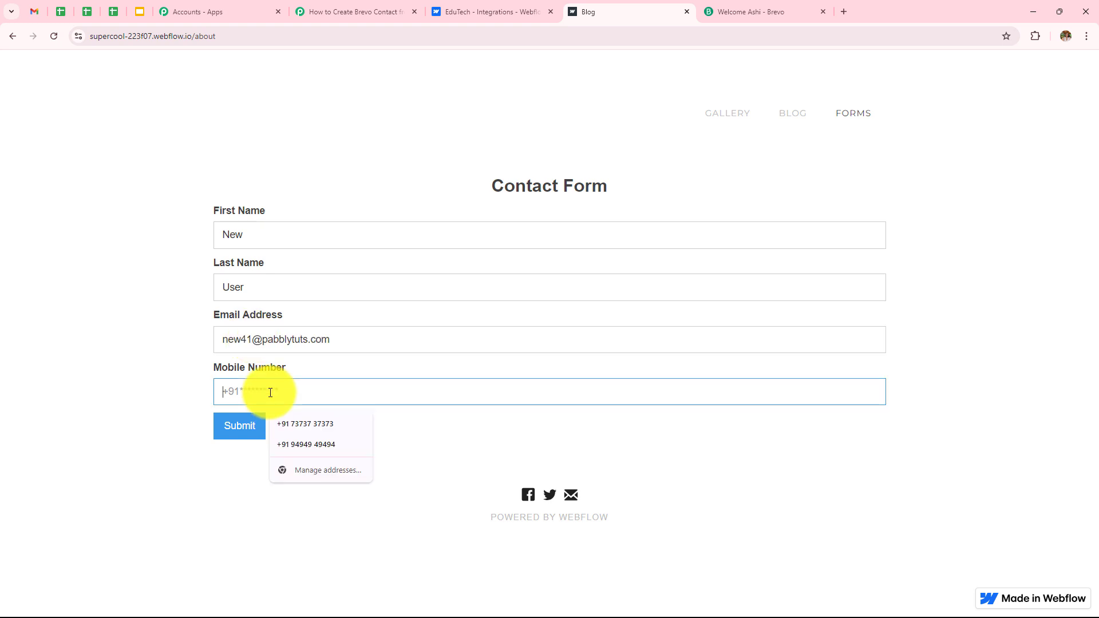
text(6767676767)
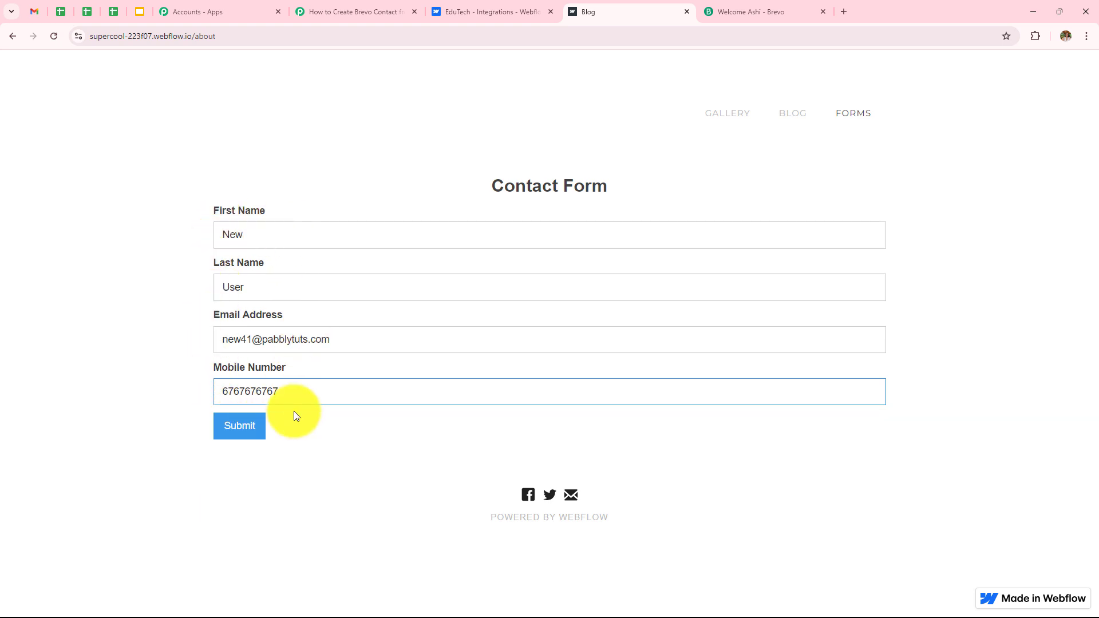
click(244, 438)
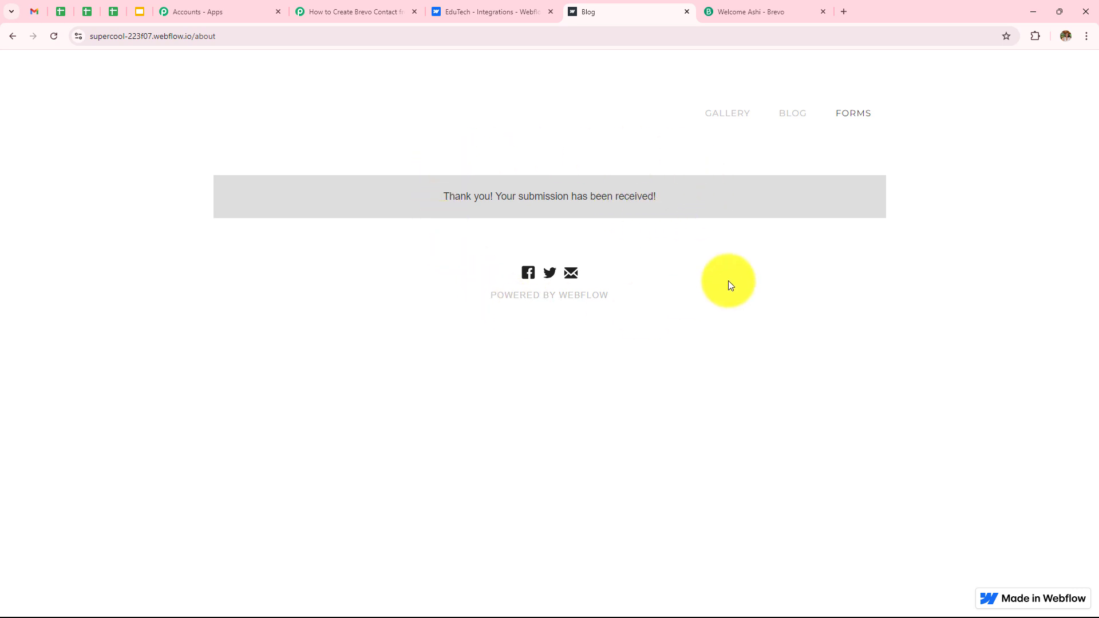
Step: Inspect the captured first name, last name, e-mail and mobile values, then scroll to the Action step
click(352, 12)
scroll(460, 219, down, 2)
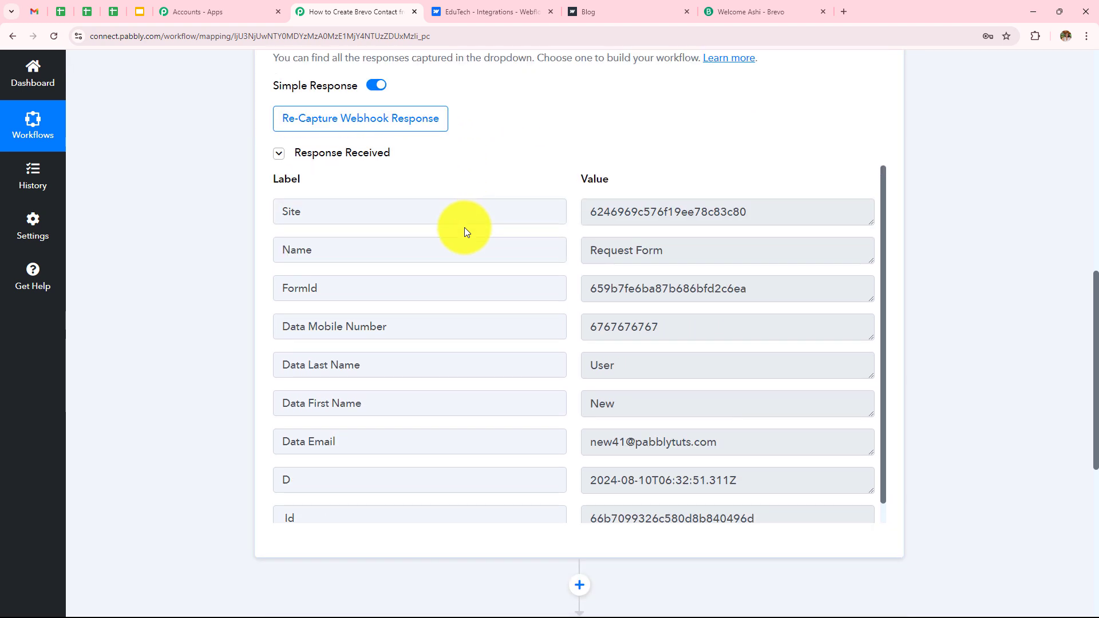
scroll(572, 355, down, 1)
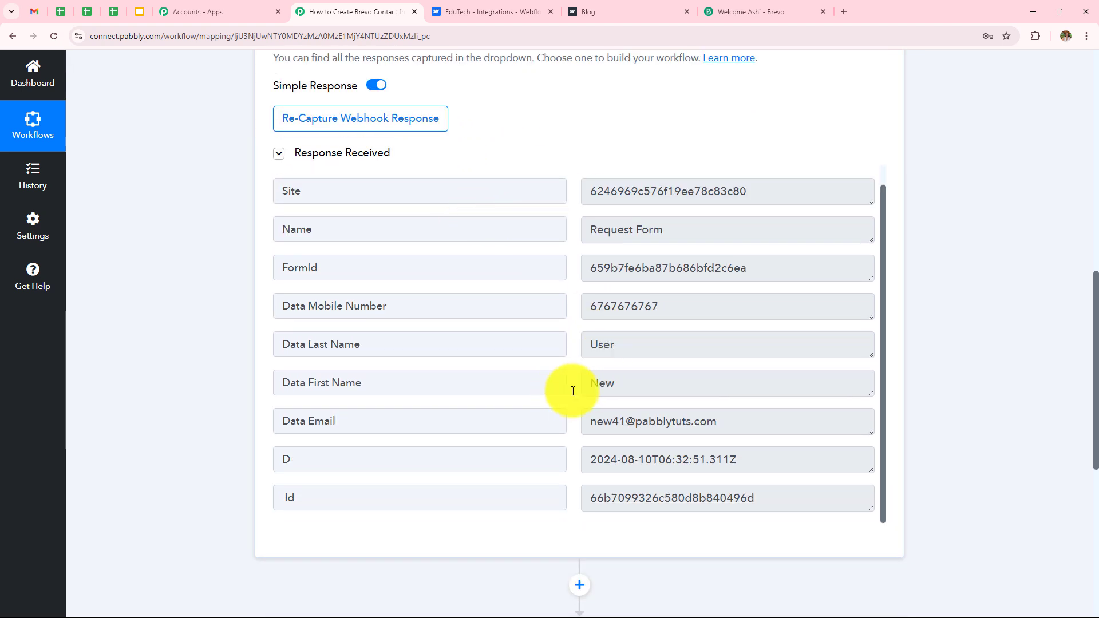
triple_click(600, 421)
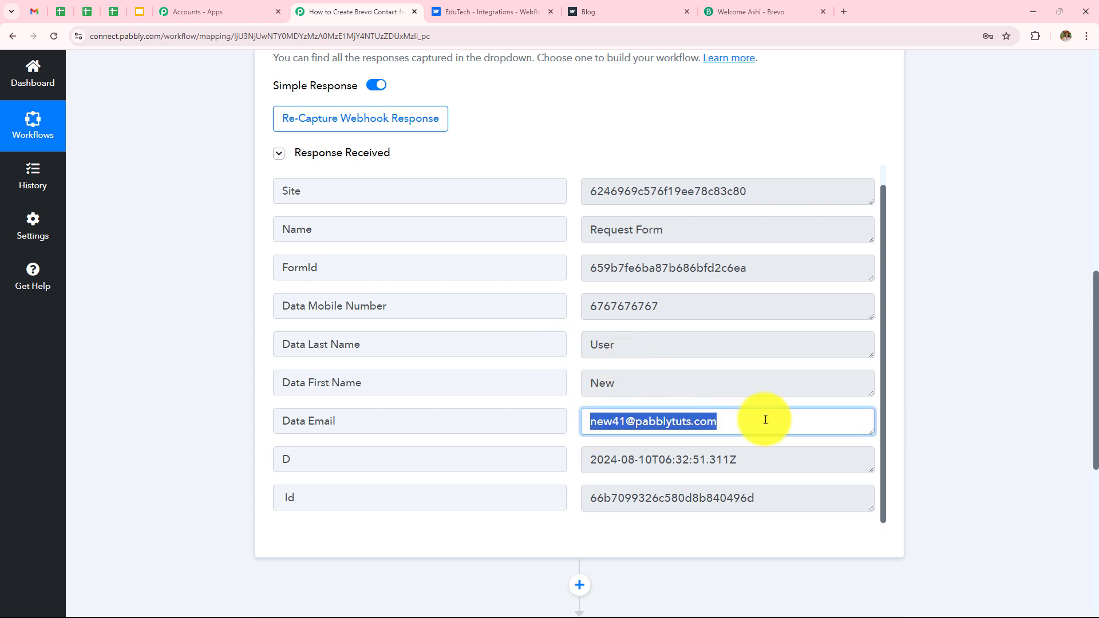
click(1040, 303)
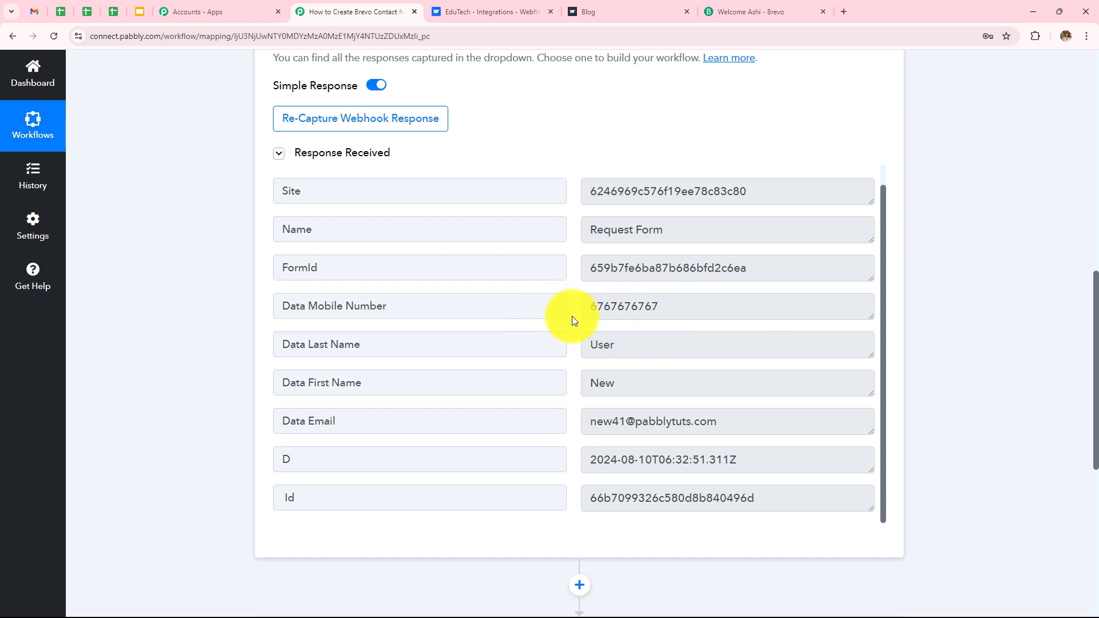
scroll(609, 324, down, 5)
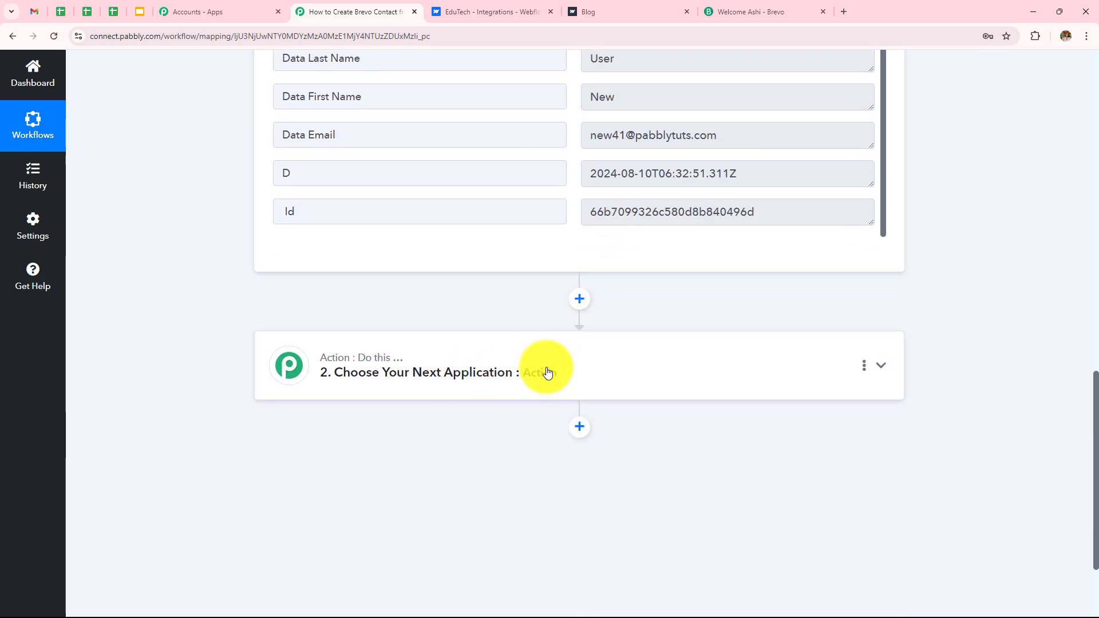
Step: Choose Brevo as the action app with the Create or Update Contact event, and begin connecting an account
click(645, 373)
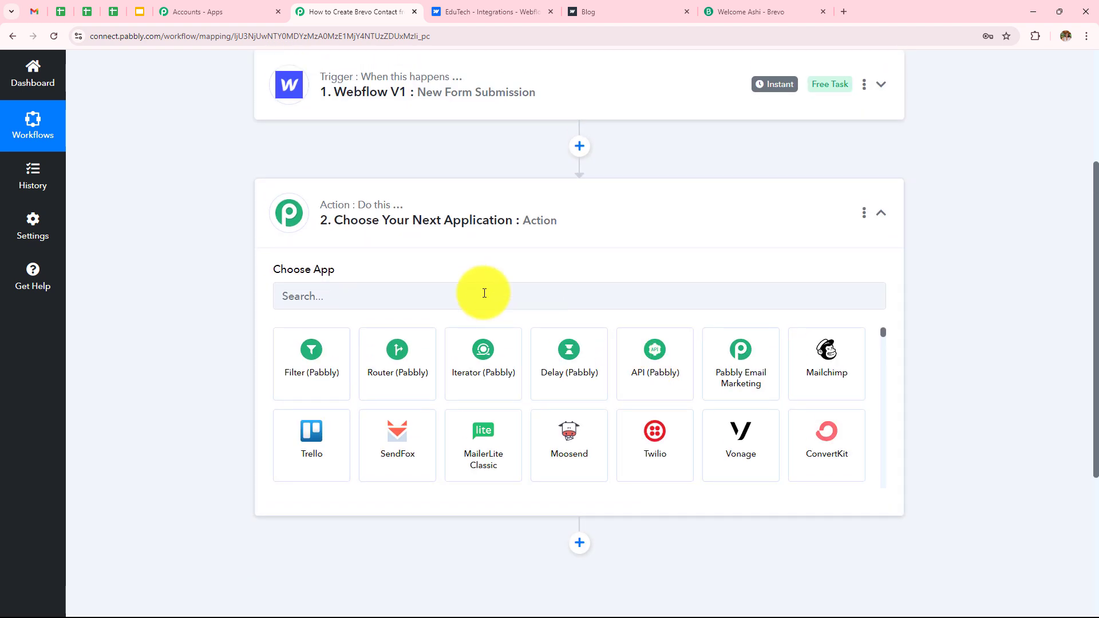
click(484, 293)
text(Bre)
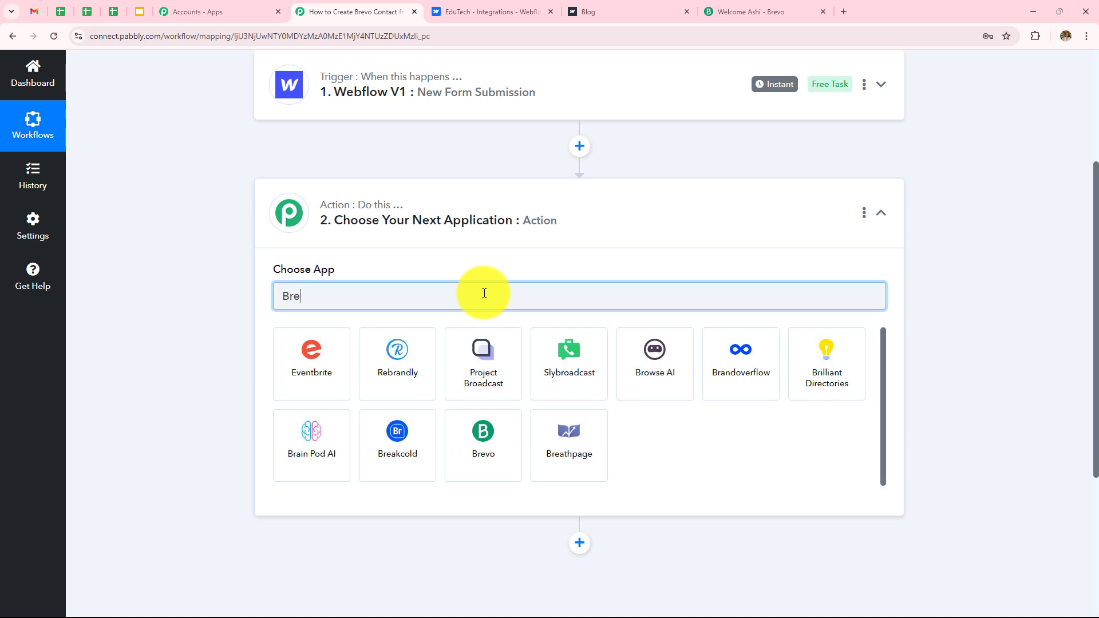
click(410, 375)
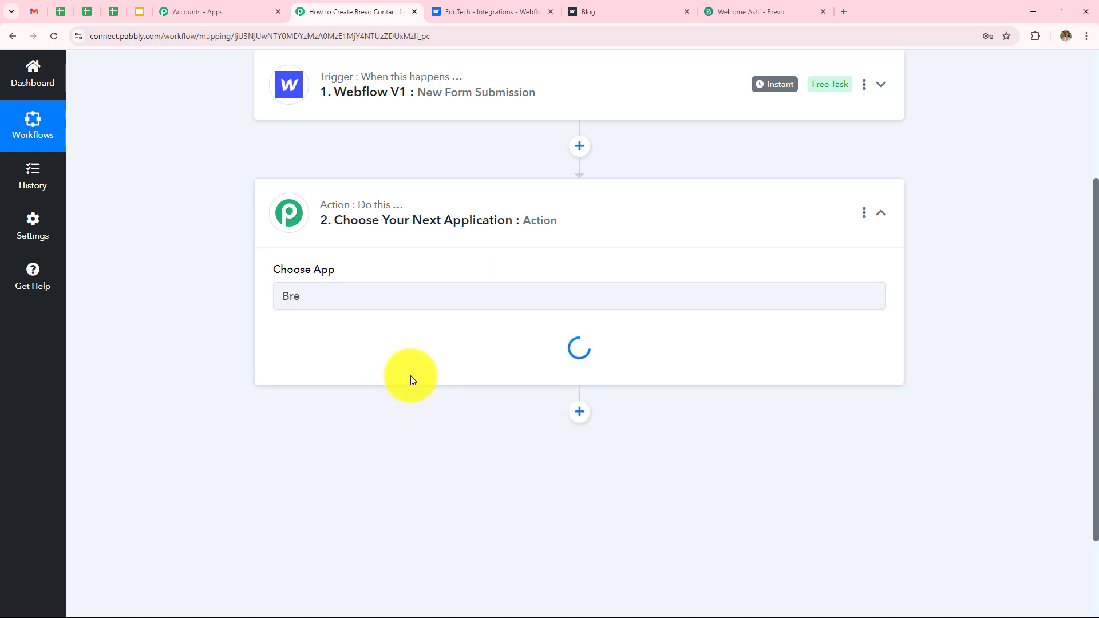
click(409, 364)
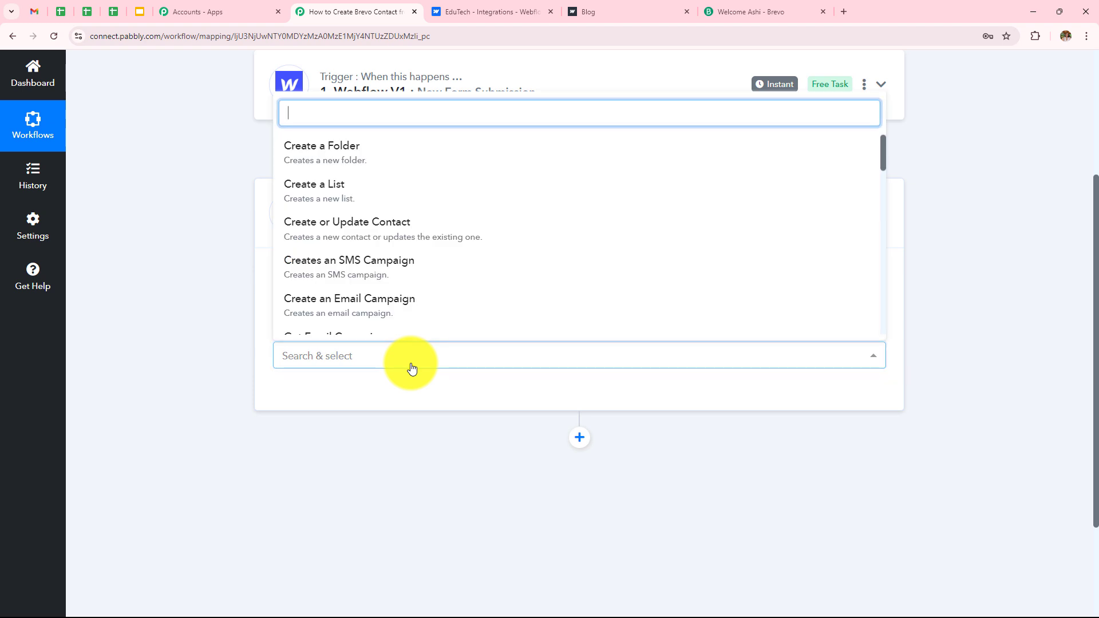
click(345, 231)
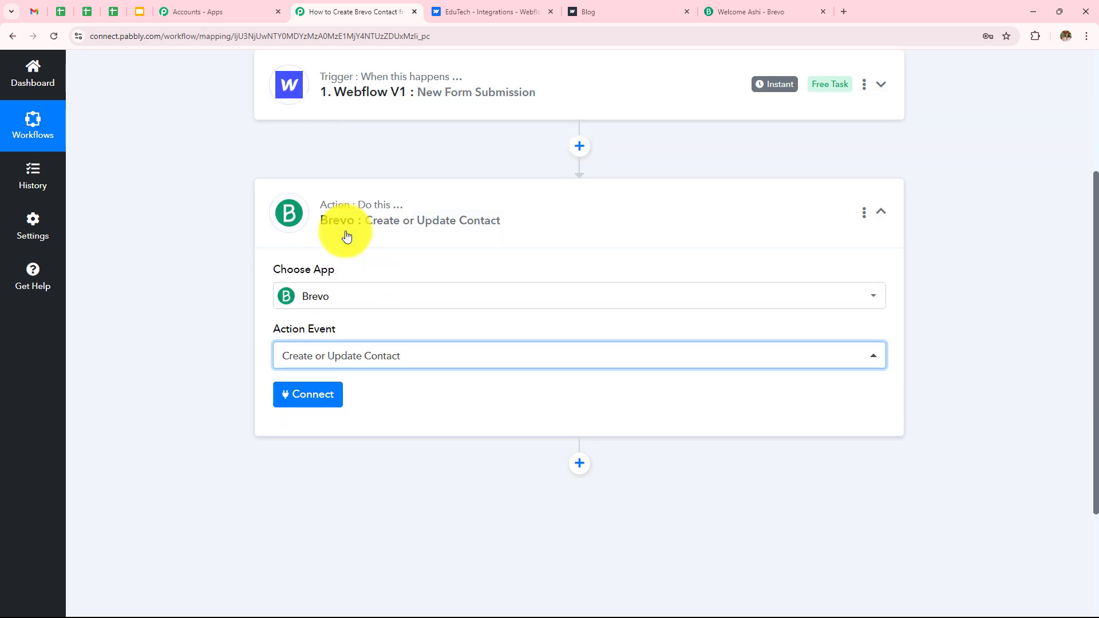
click(322, 393)
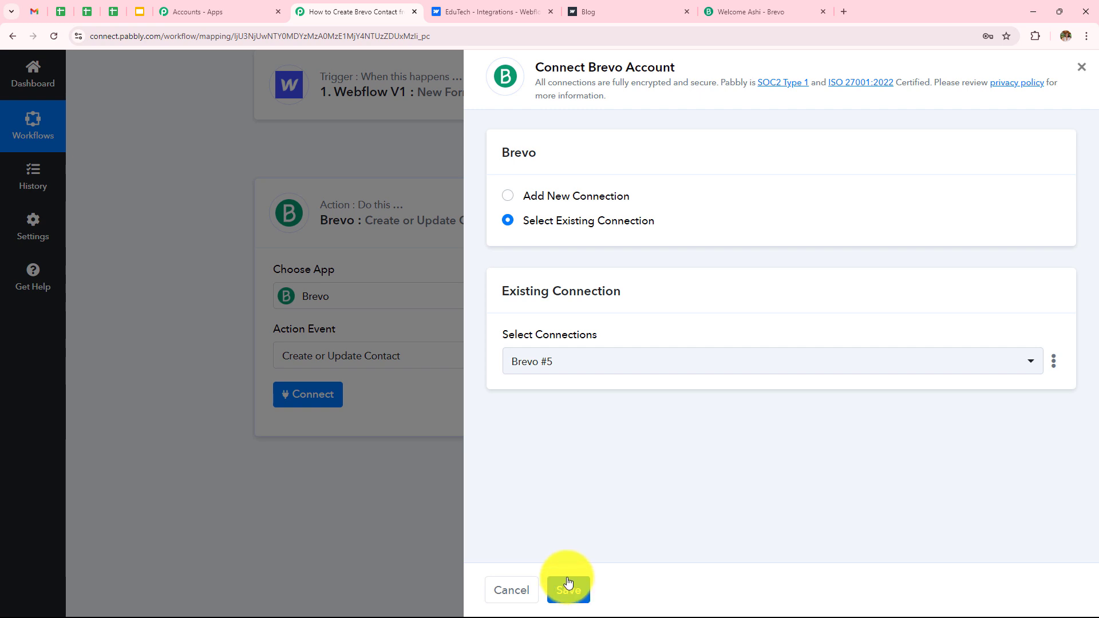
click(507, 195)
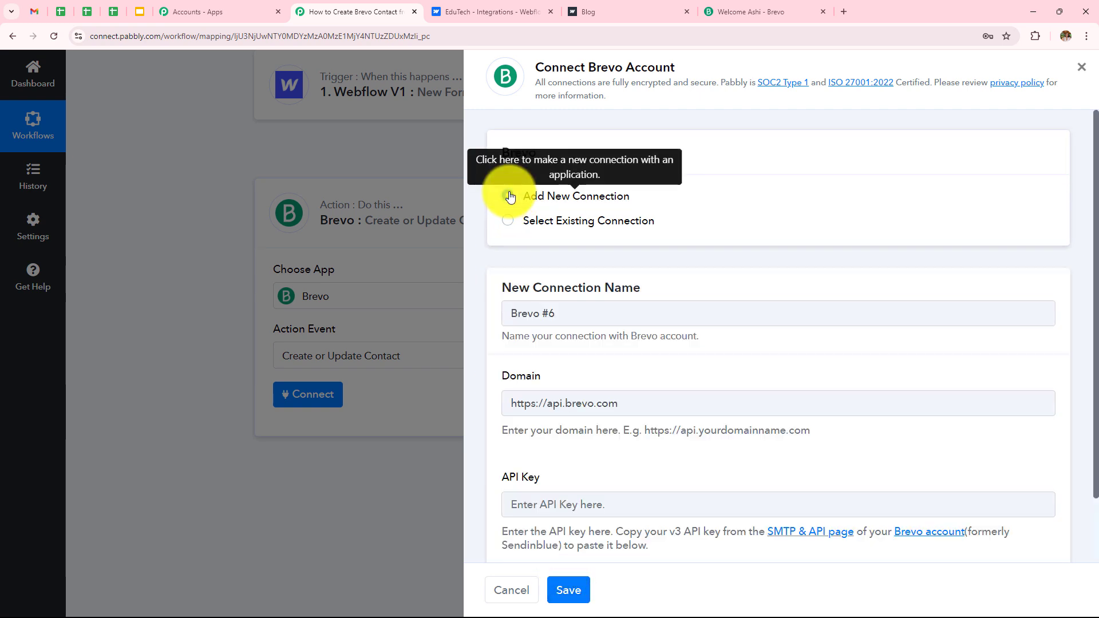
scroll(660, 400, down, 2)
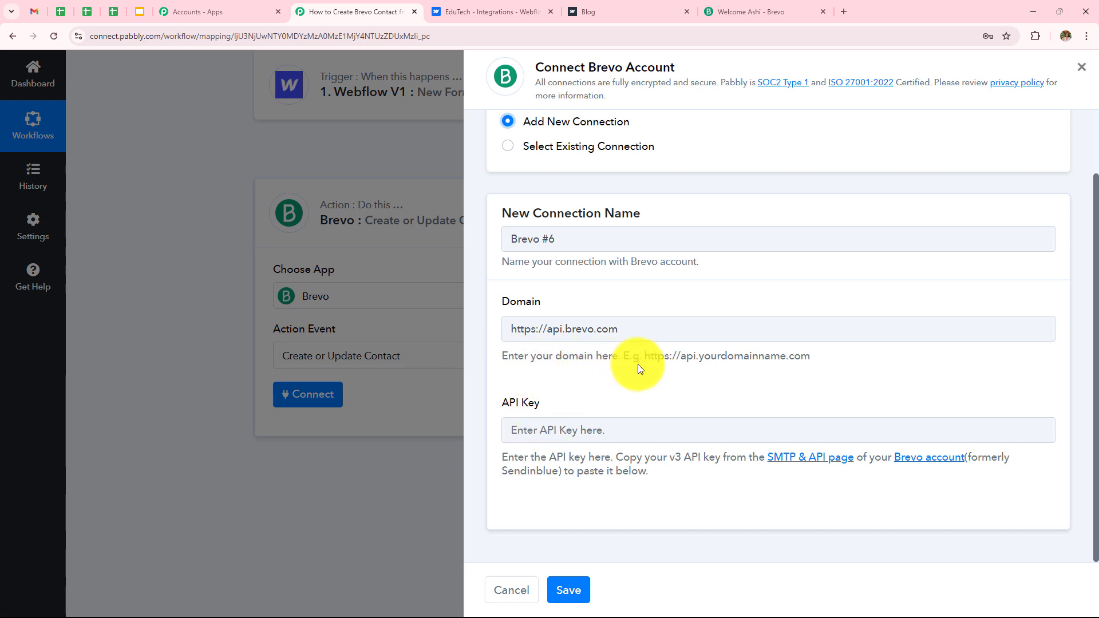
drag(643, 356, 823, 354)
click(767, 328)
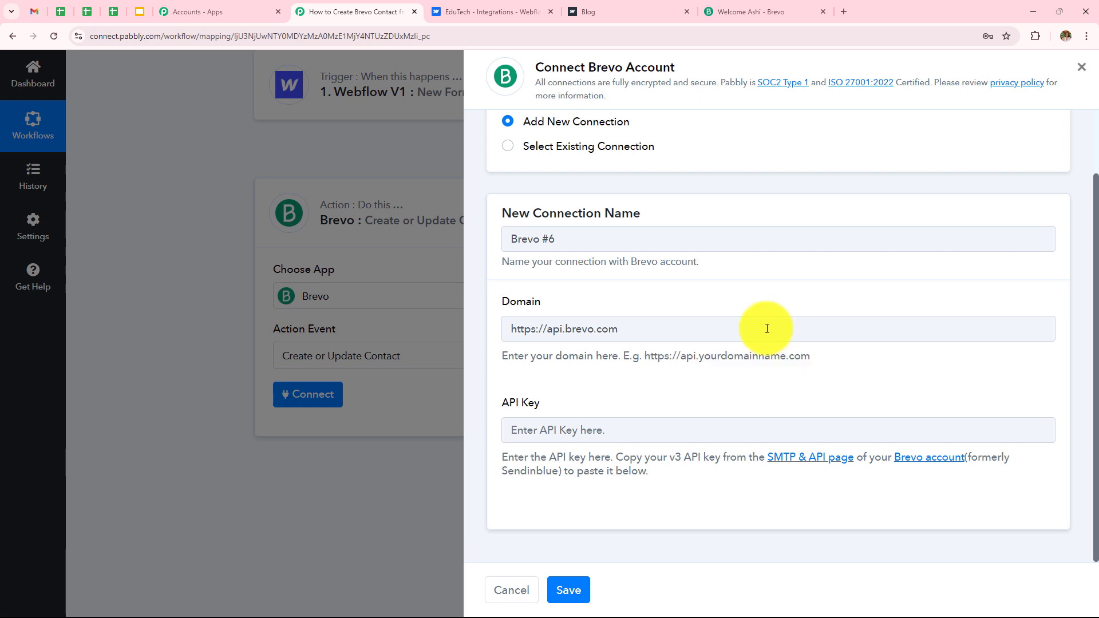
click(744, 12)
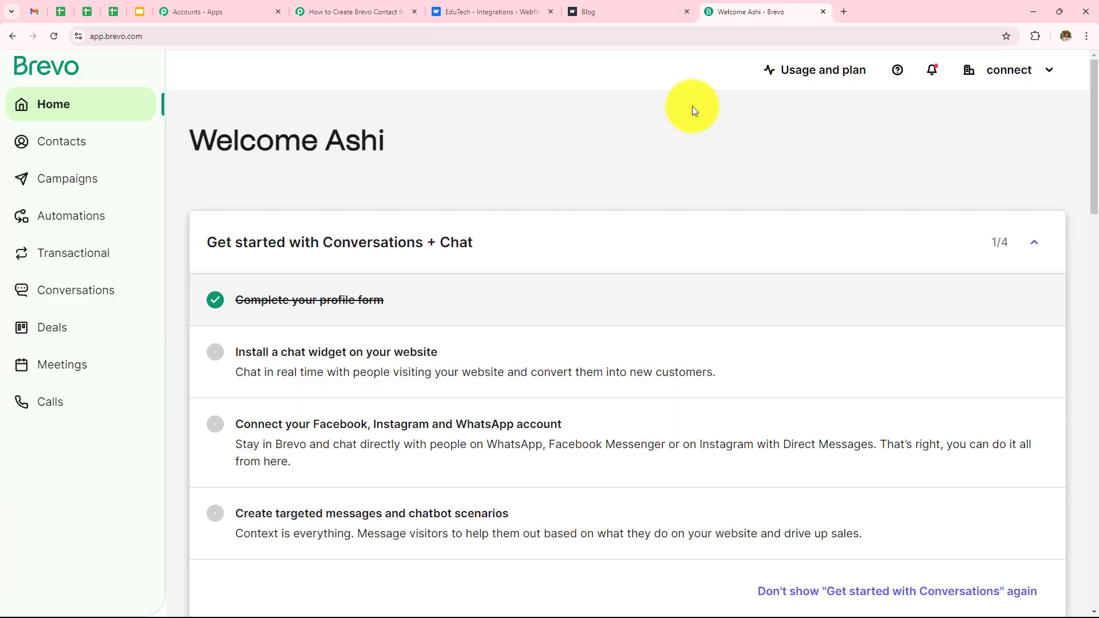
click(142, 36)
key(ctrl+c)
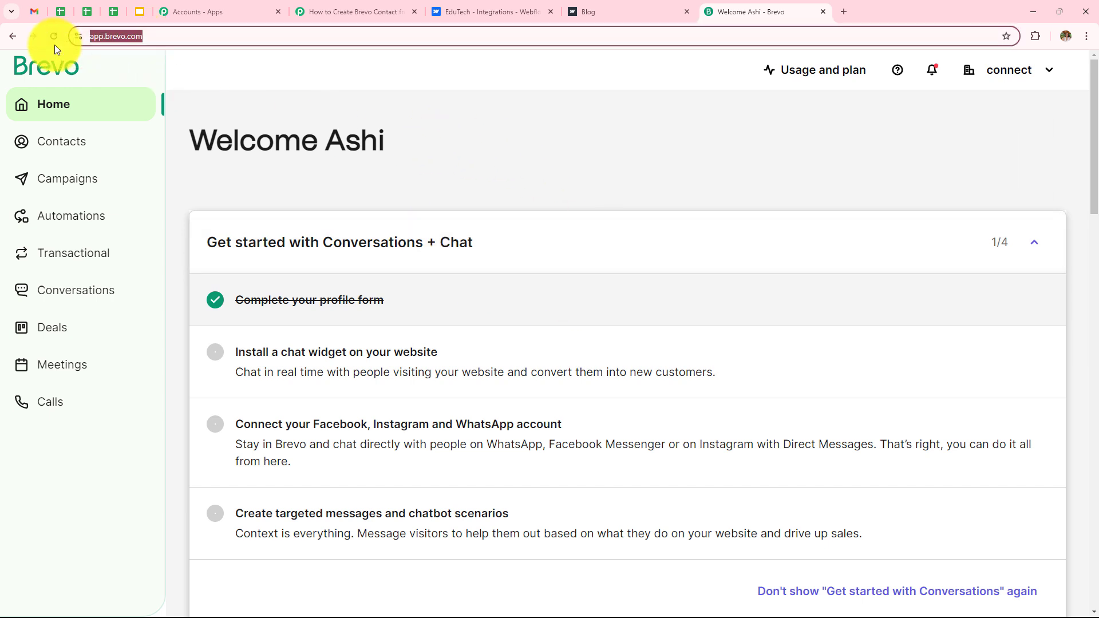
click(337, 5)
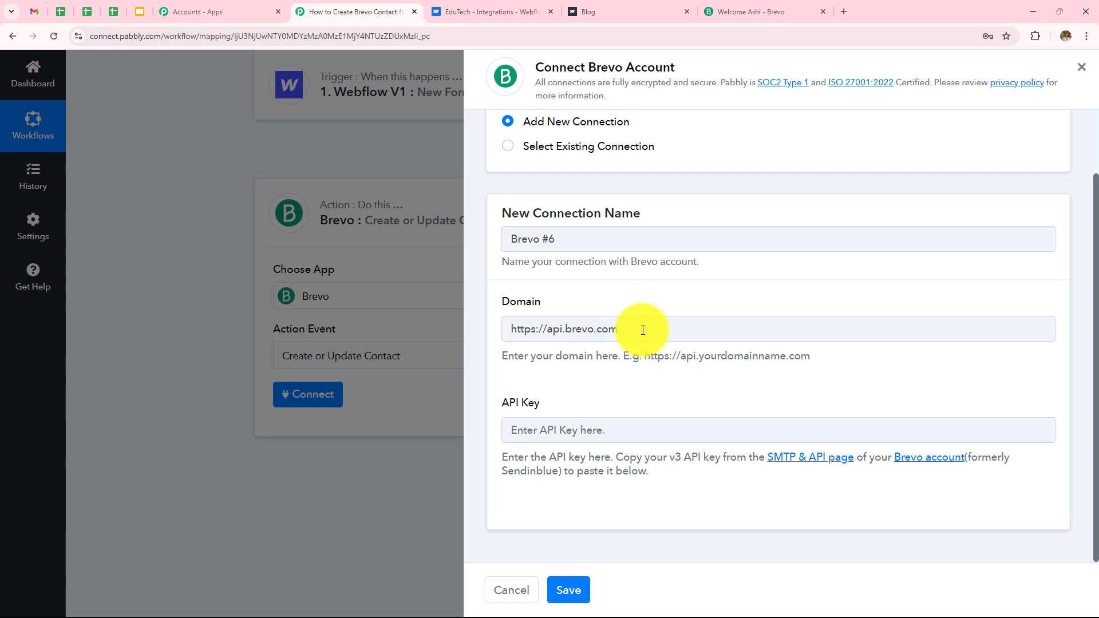
drag(642, 327, 361, 341)
key(BackSpace)
key(ctrl+v)
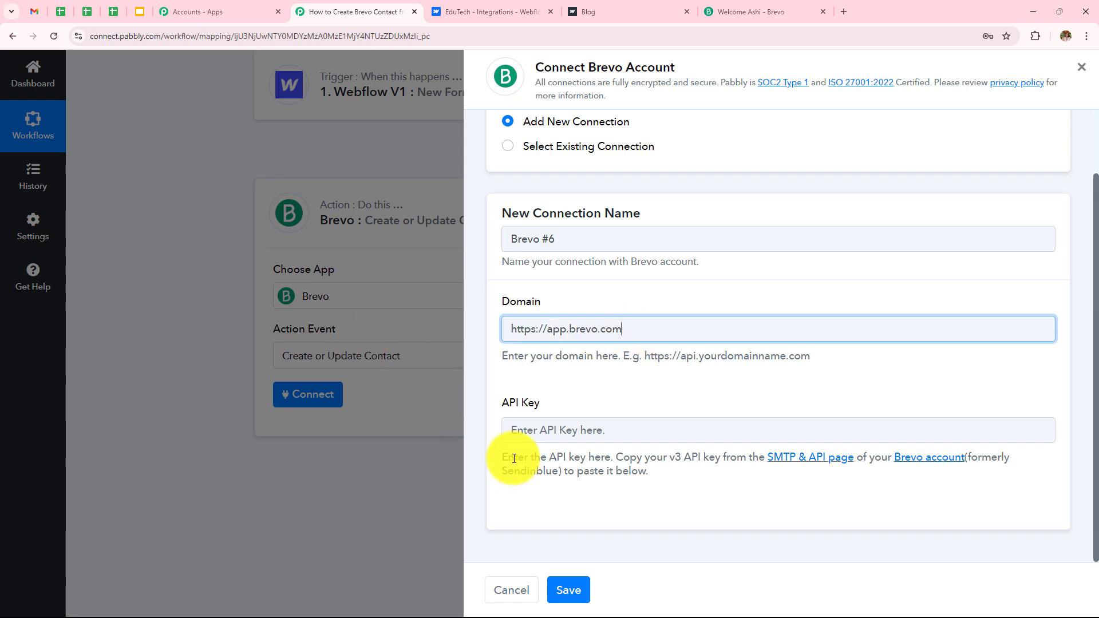
Step: Follow the API key instructions to Brevo's SMTP & API keys page
drag(502, 458, 727, 490)
click(727, 489)
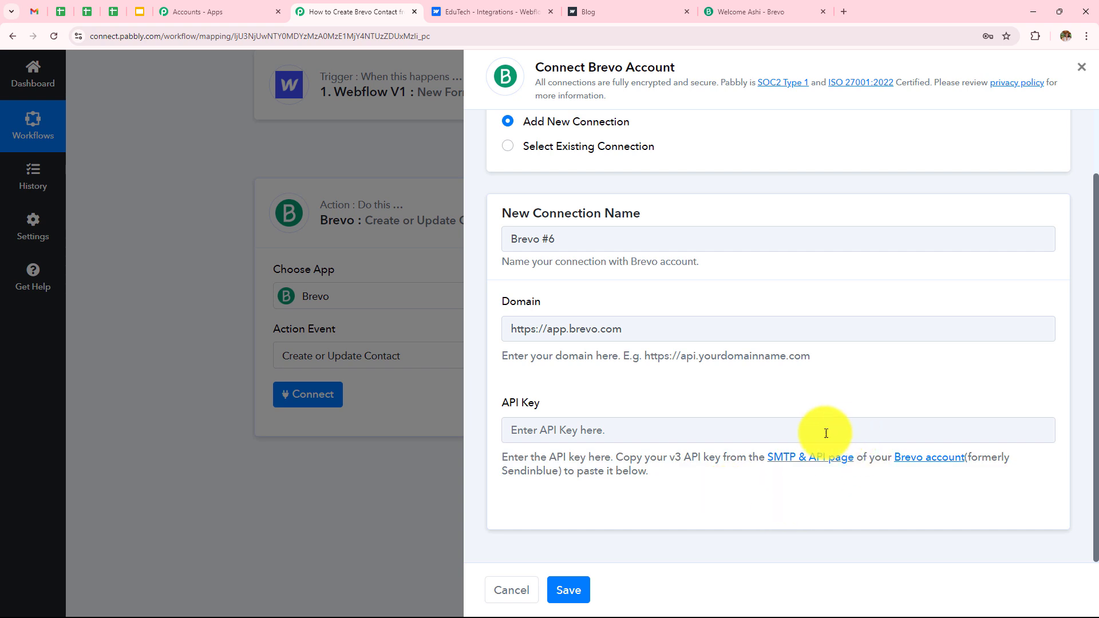
click(803, 460)
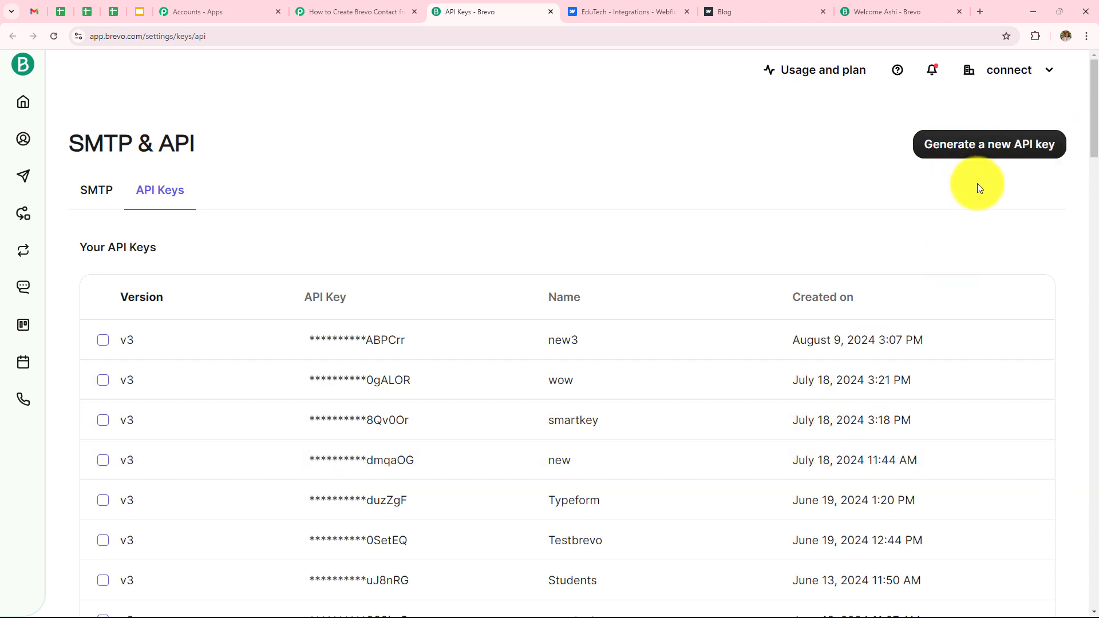
Step: Create a new Brevo API key called Testing10 and copy its value
click(979, 142)
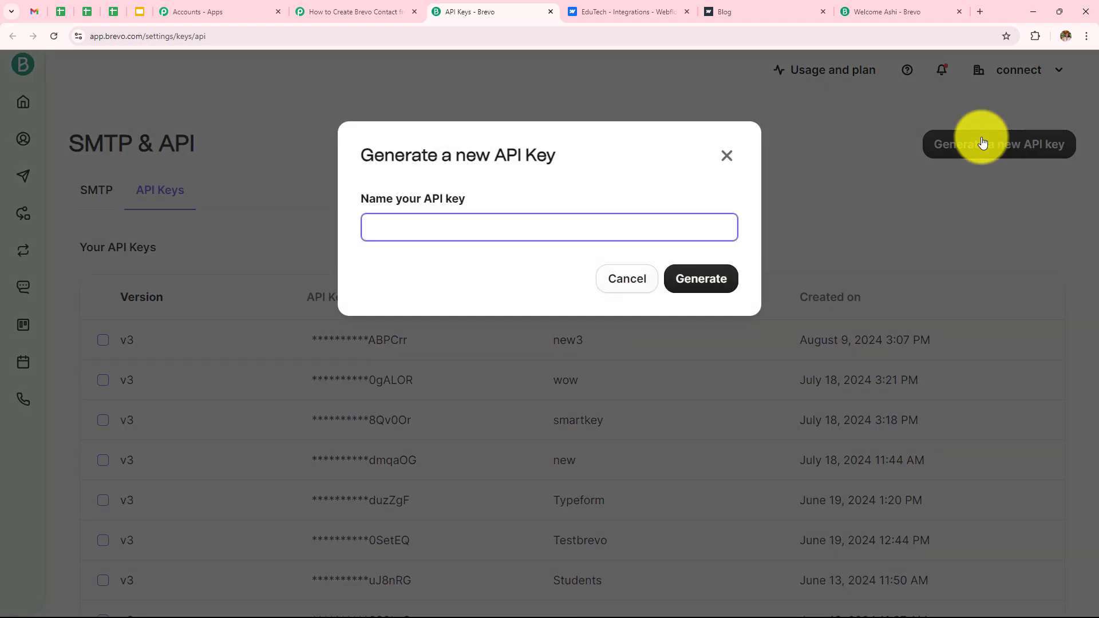
text(Testing10)
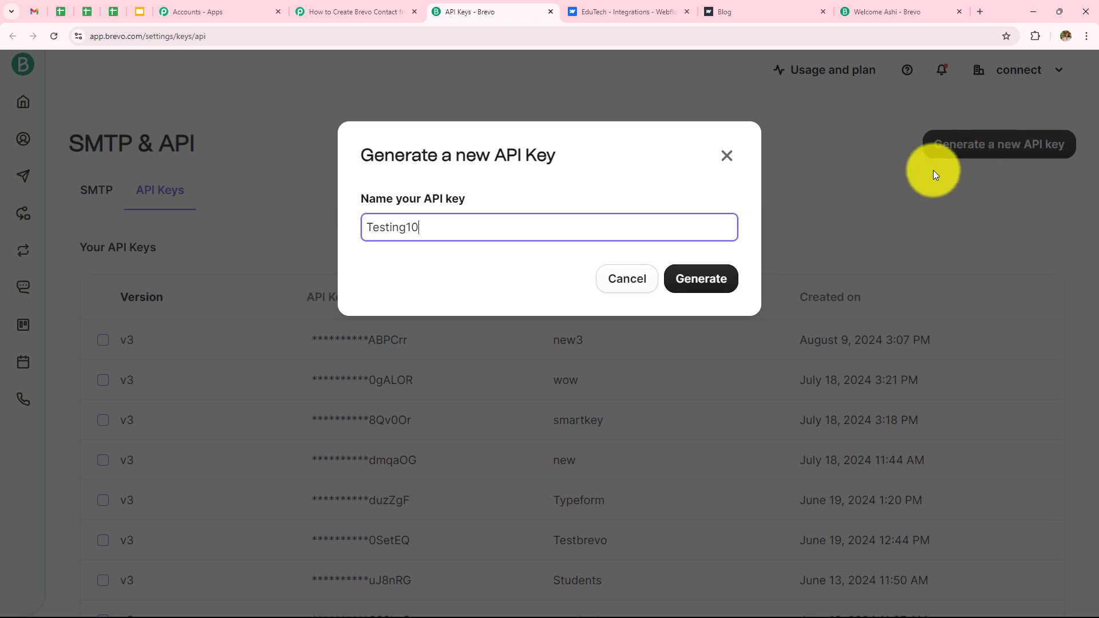
click(719, 279)
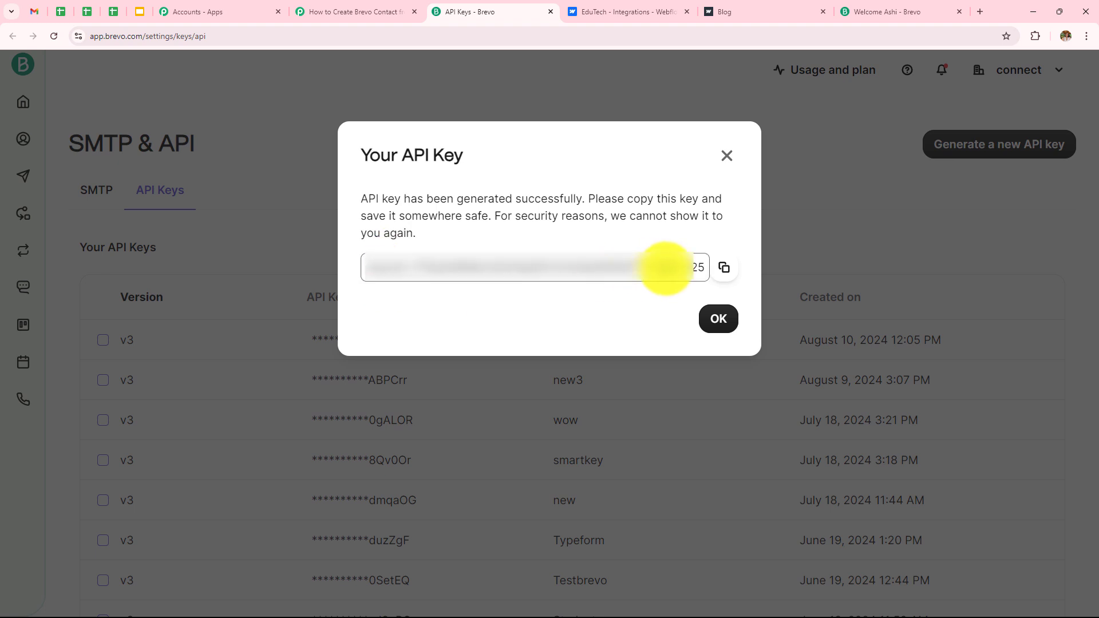
click(729, 271)
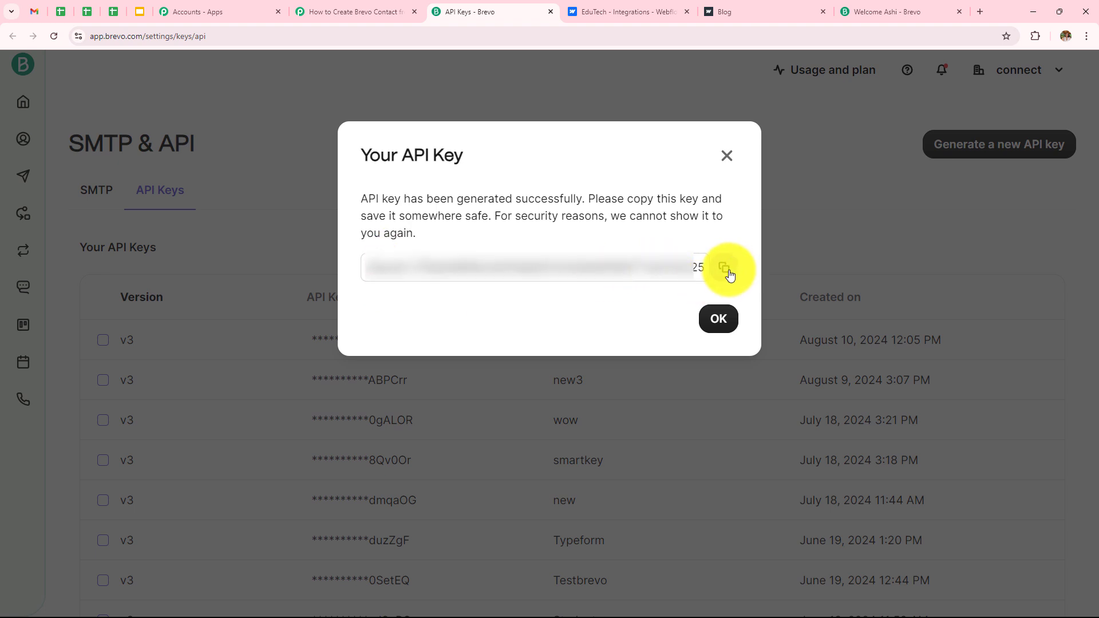
Step: Paste the copied key into the Brevo connection's API Key field and save it
click(381, 11)
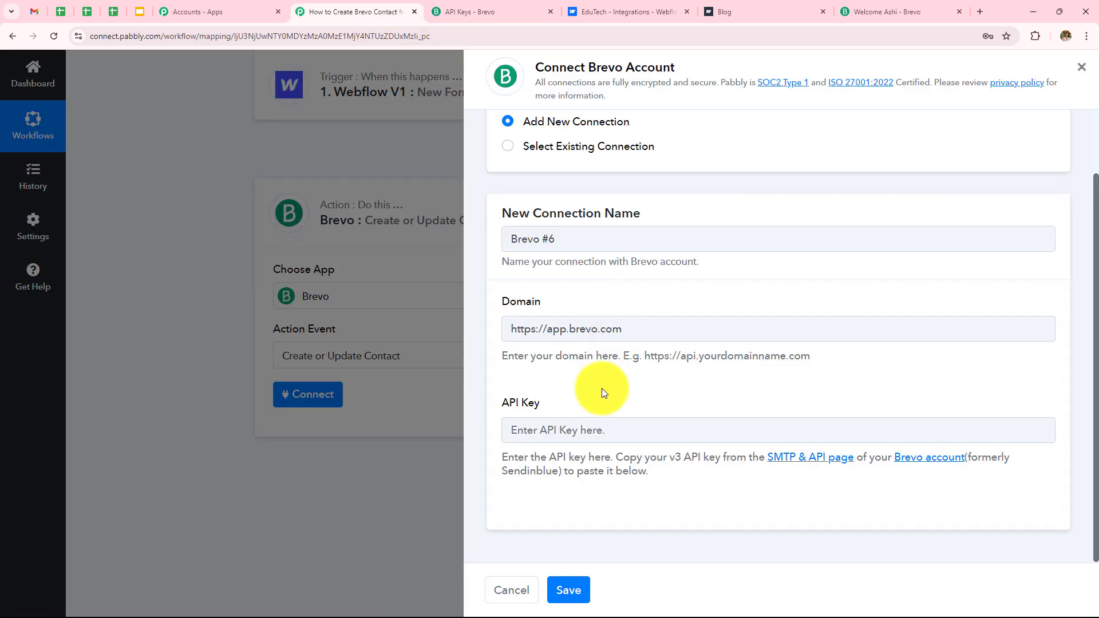
click(605, 431)
key(ctrl+v)
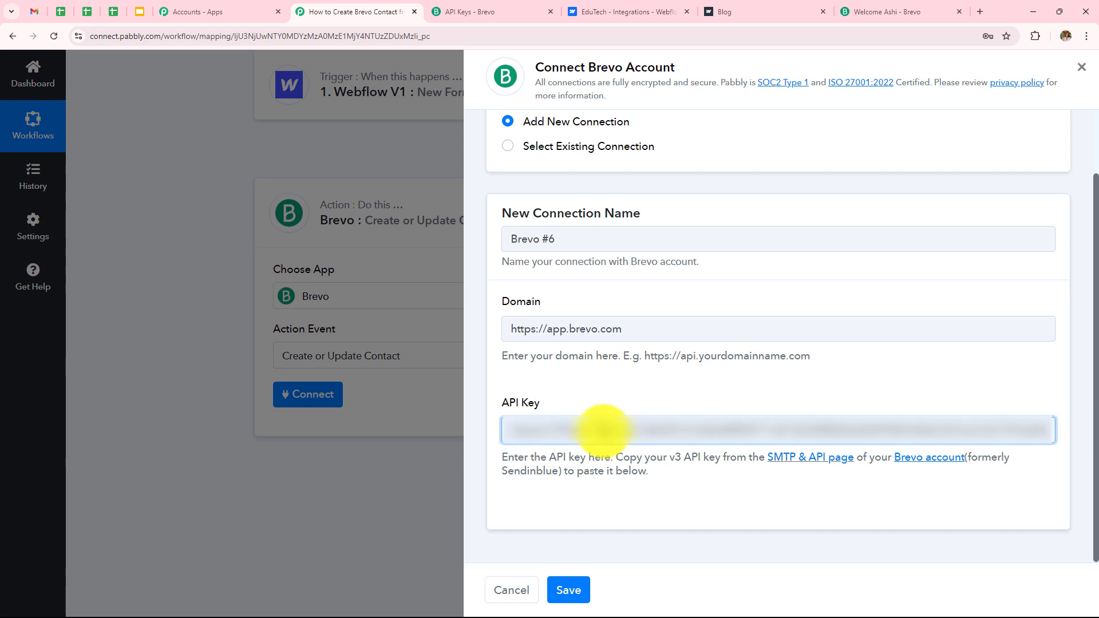
click(568, 589)
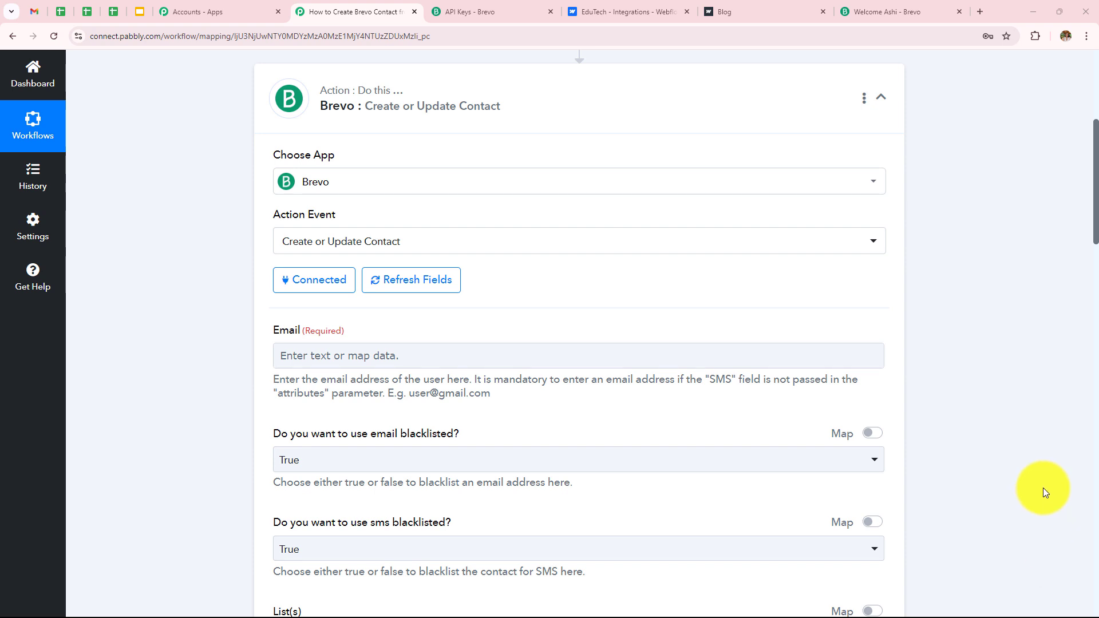
Step: Review the Webflow trigger step's response data
scroll(953, 504, down, 6)
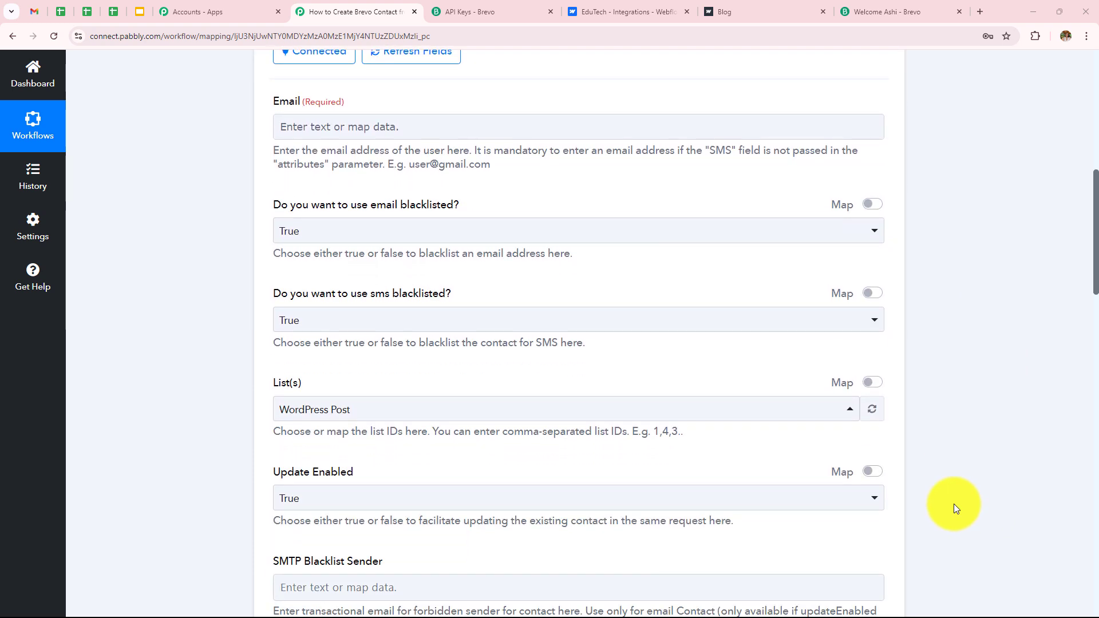
scroll(953, 506, down, 5)
scroll(953, 505, up, 10)
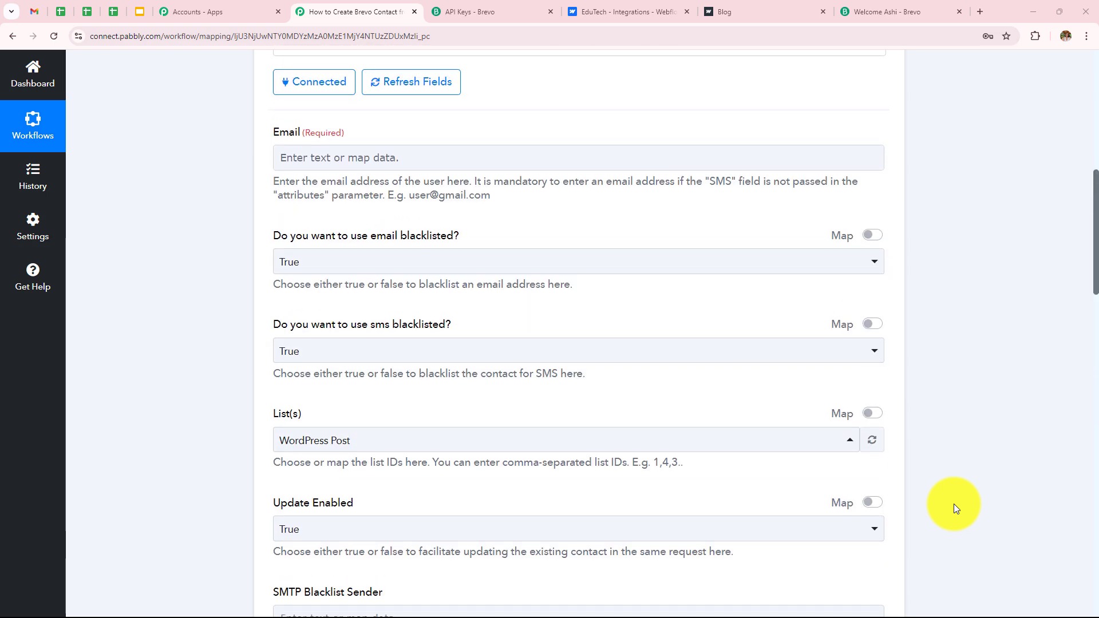
scroll(953, 504, up, 3)
scroll(854, 461, down, 3)
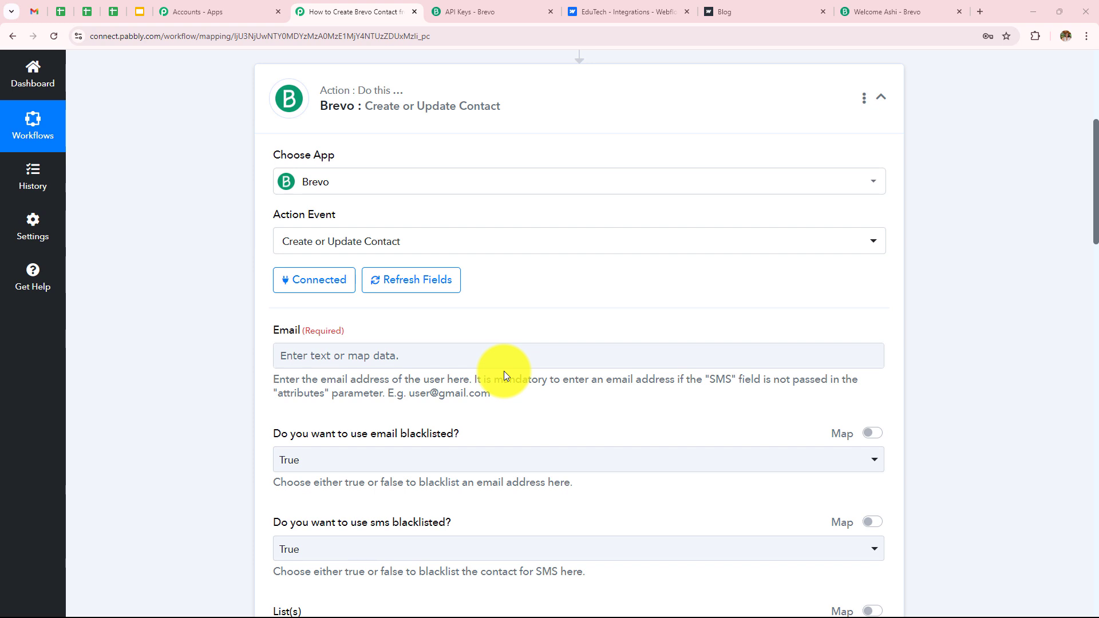
scroll(503, 371, down, 2)
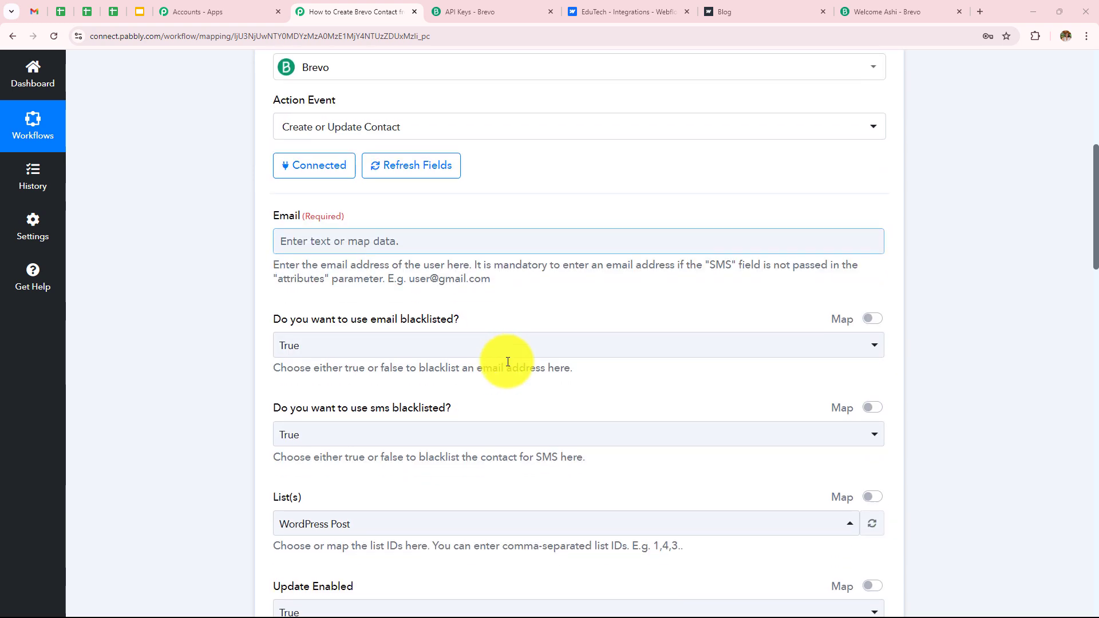
scroll(508, 361, up, 7)
click(543, 195)
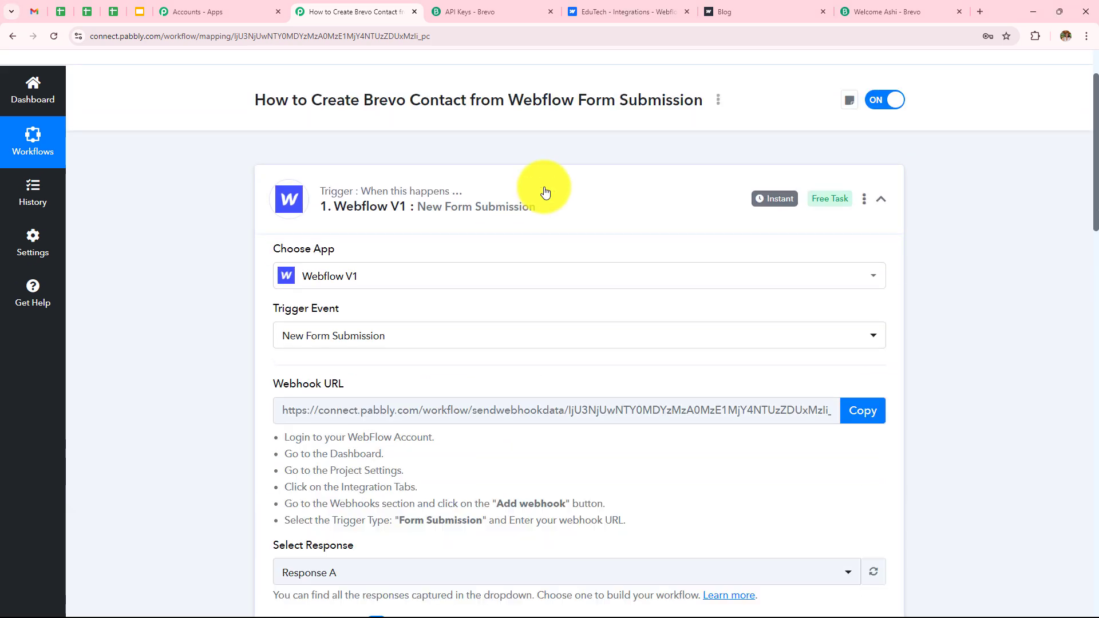
scroll(545, 193, down, 6)
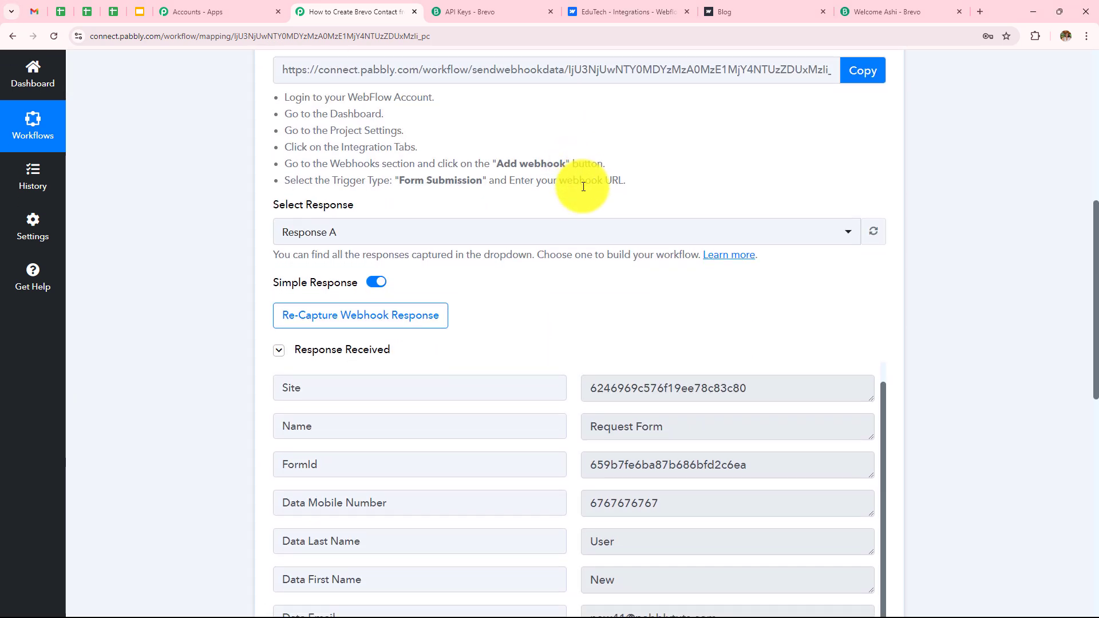
scroll(583, 186, down, 3)
scroll(624, 257, down, 3)
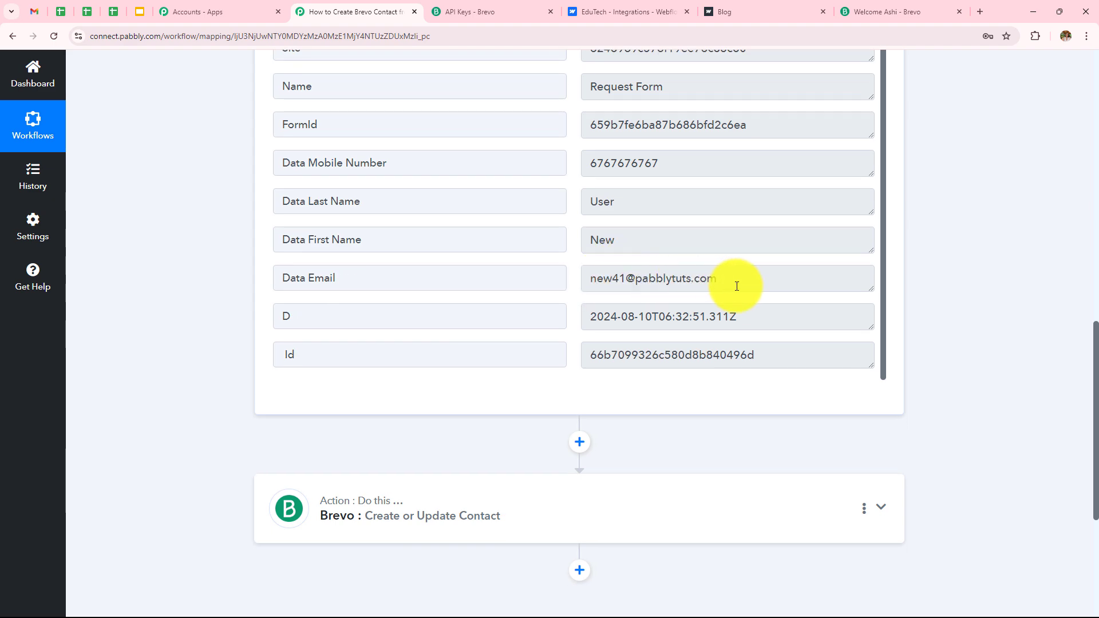
Step: Map the Webflow submission's Data Email into the Brevo Email field
click(600, 503)
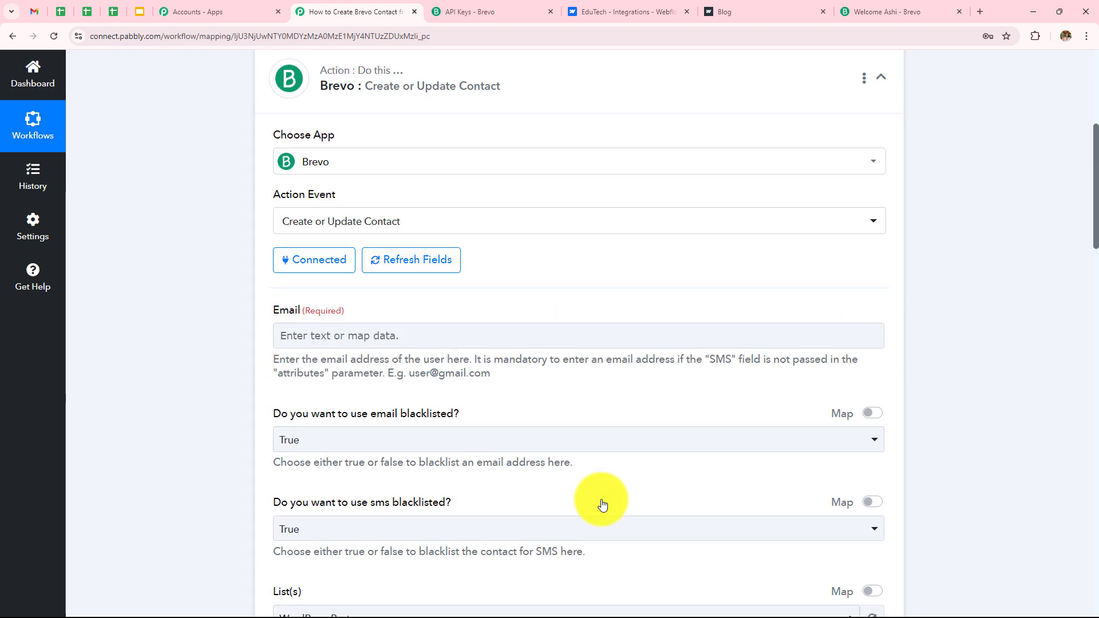
click(533, 389)
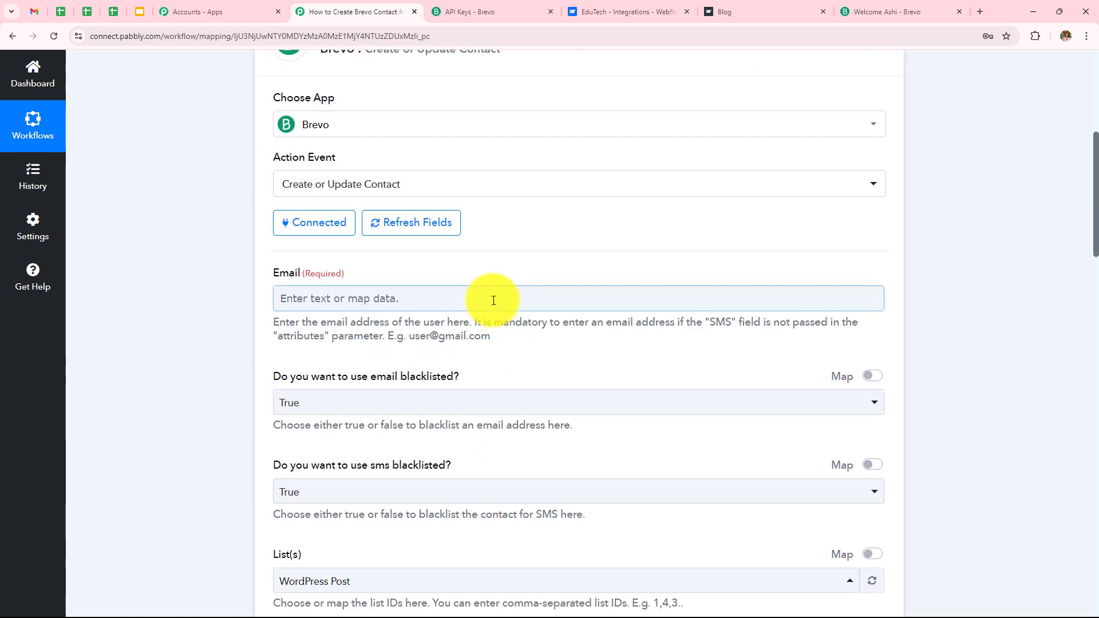
click(493, 301)
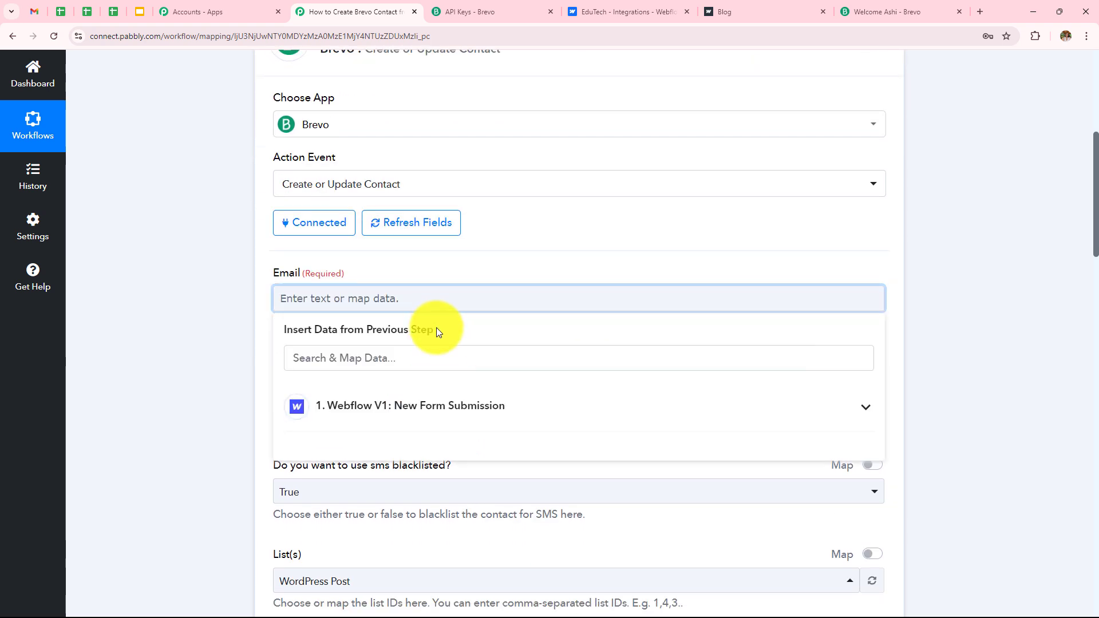
click(441, 405)
scroll(542, 274, down, 2)
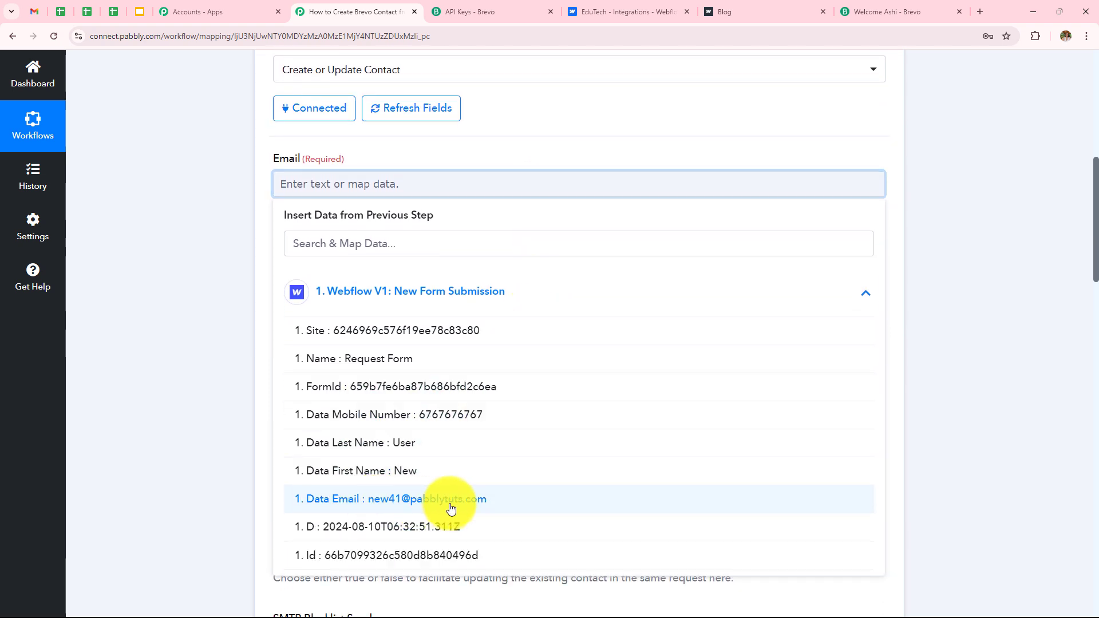
click(450, 509)
click(180, 321)
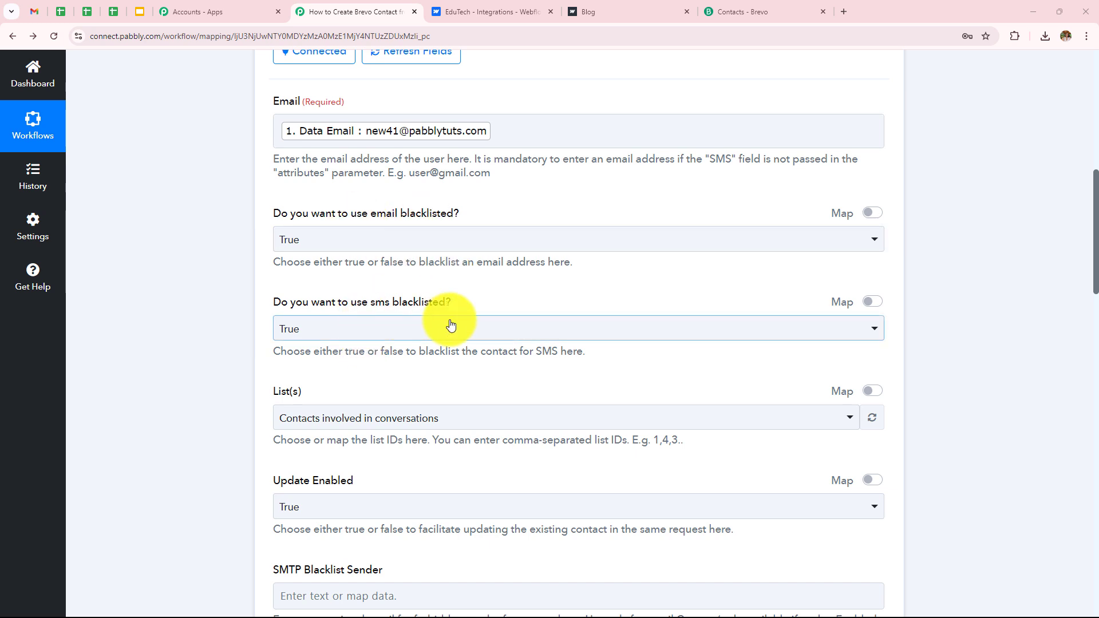
Step: Keep both email blacklisted and SMS blacklisted set to True
click(405, 245)
click(377, 305)
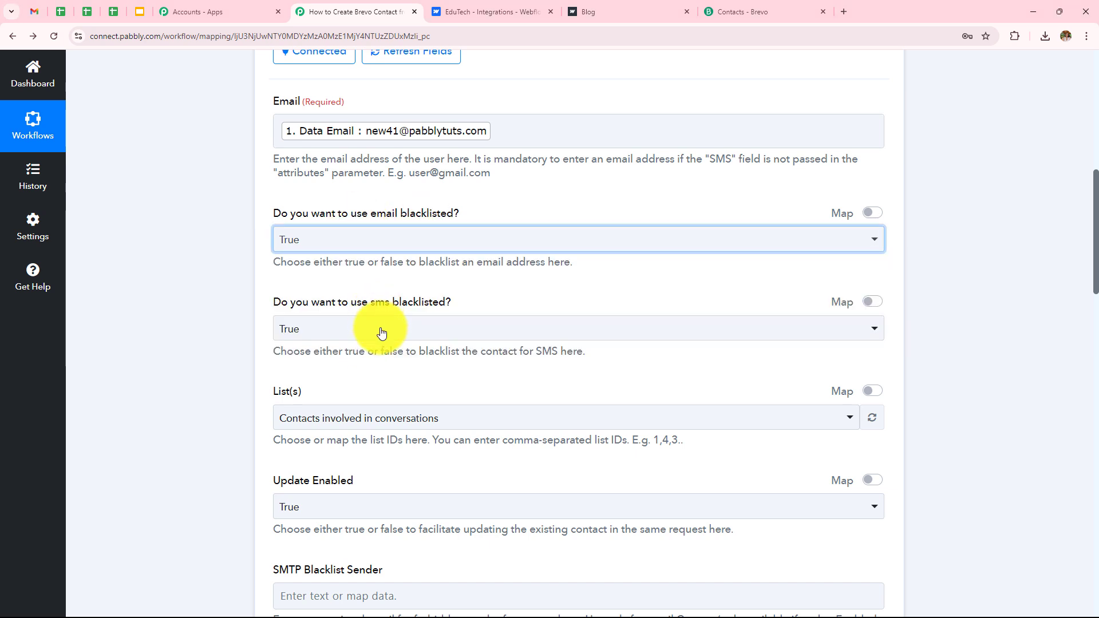
click(382, 329)
click(395, 399)
scroll(418, 290, down, 3)
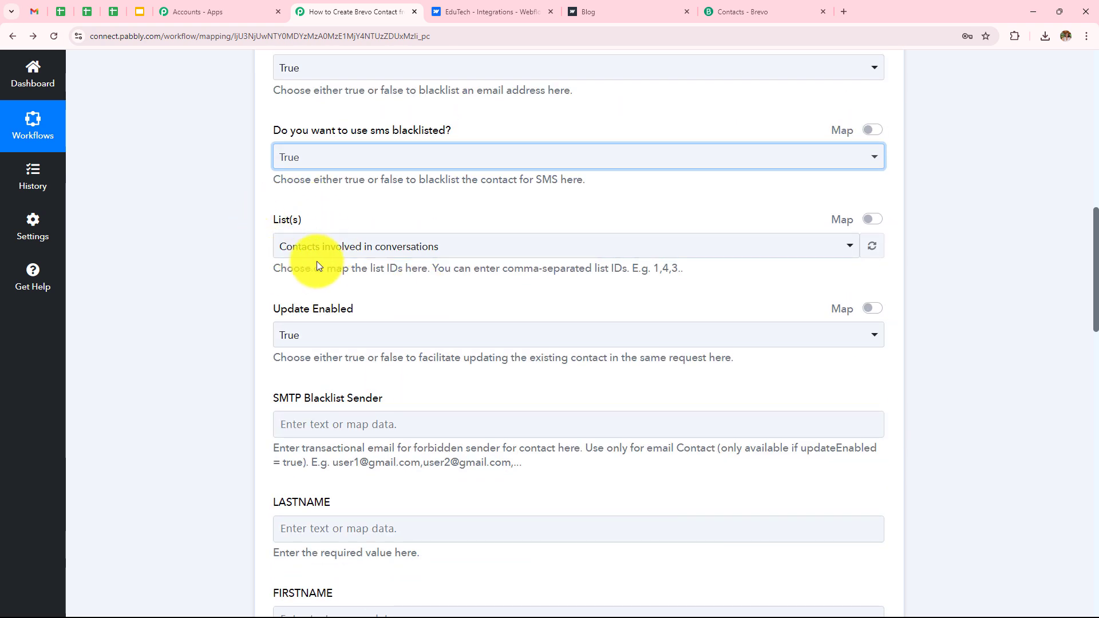
Step: Select 'Contacts involved in conversations' as the target Brevo list
click(341, 243)
scroll(394, 446, down, 4)
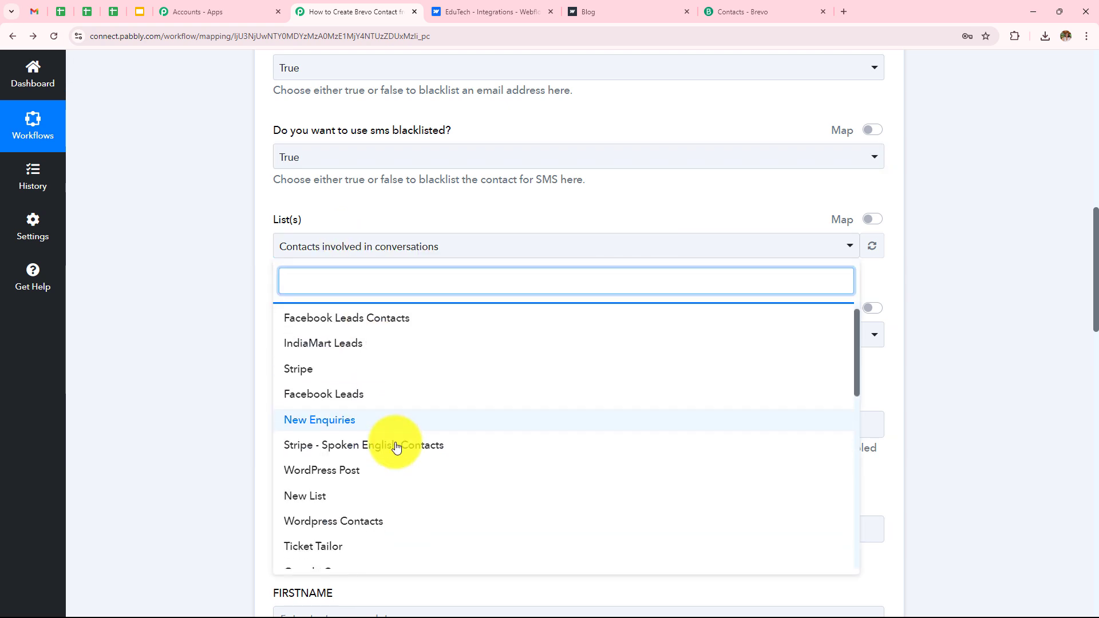
scroll(397, 447, down, 5)
scroll(396, 447, up, 10)
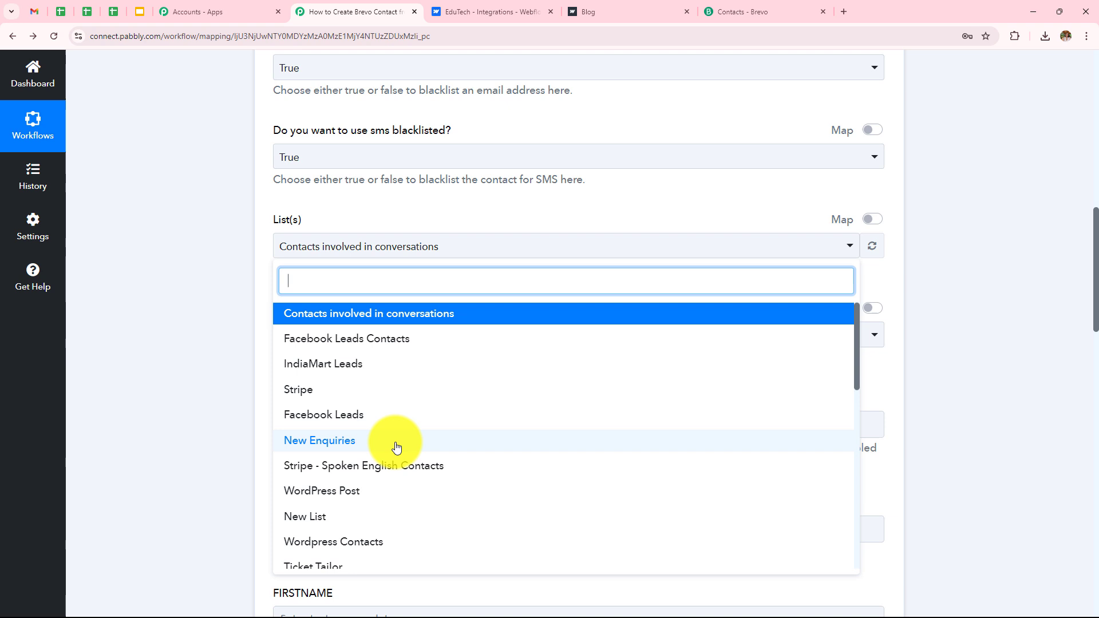
click(450, 315)
click(194, 270)
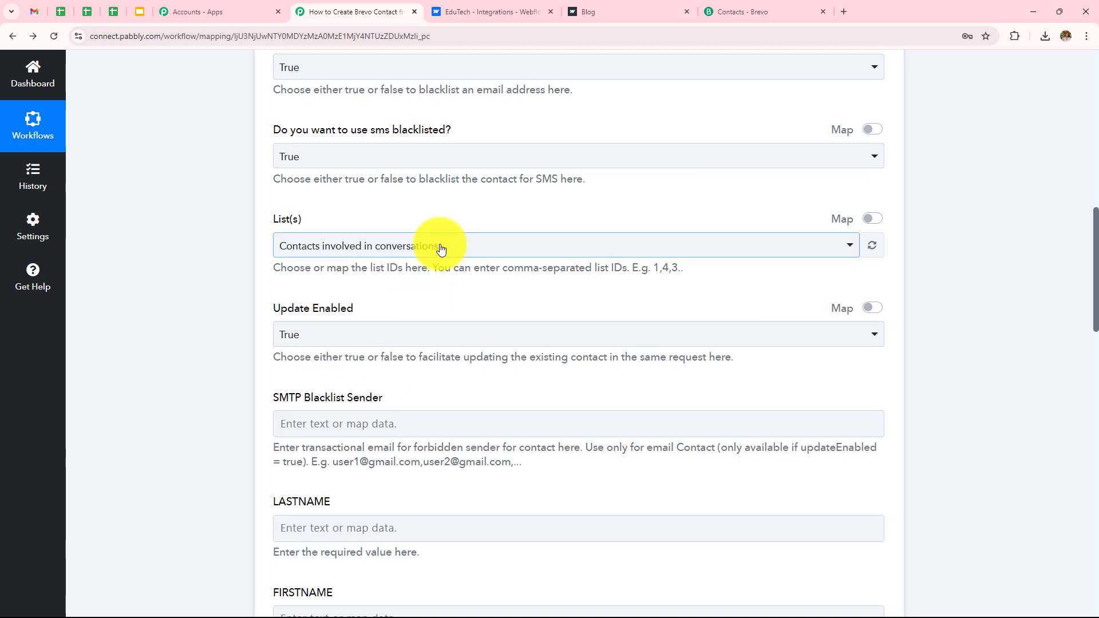
scroll(389, 235, down, 2)
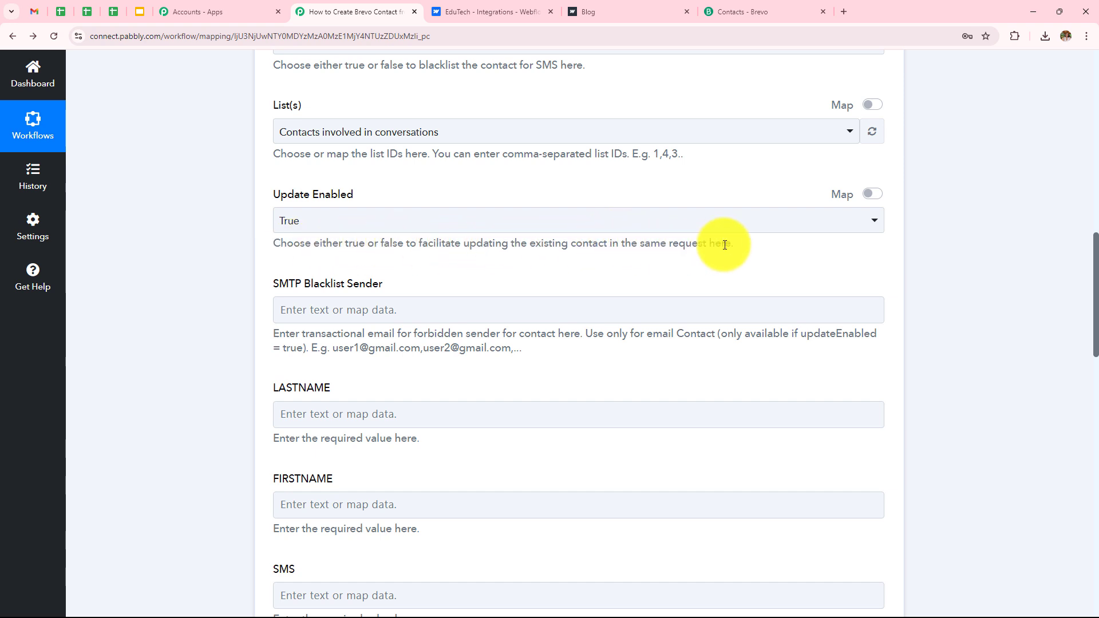
click(372, 226)
Step: Keep Update Enabled set to True
click(334, 288)
scroll(526, 250, down, 3)
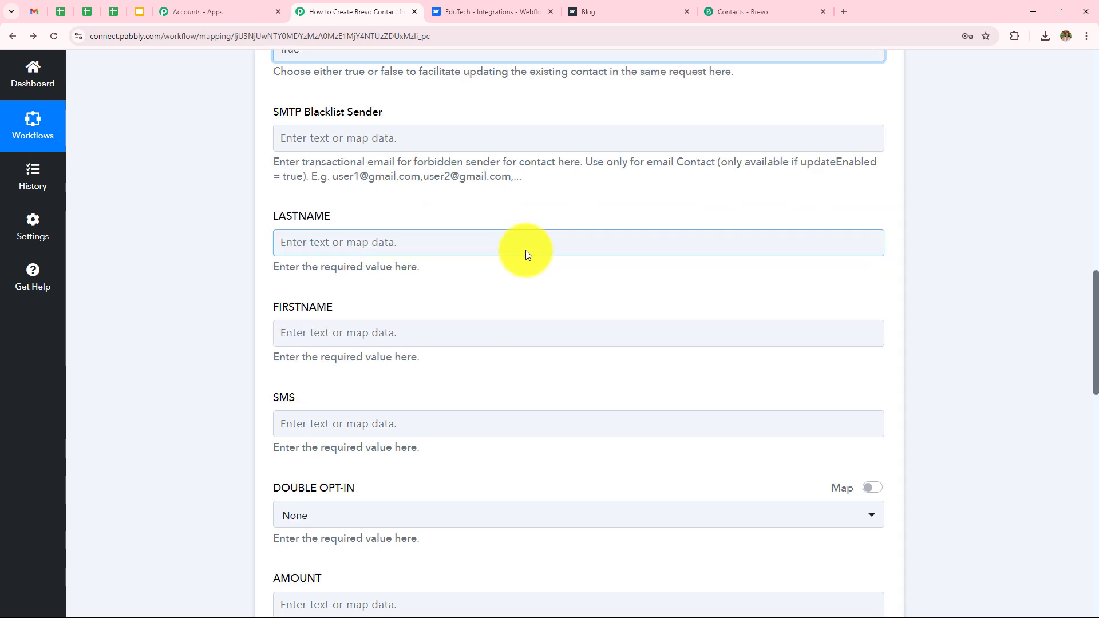
scroll(525, 249, up, 2)
scroll(525, 250, down, 2)
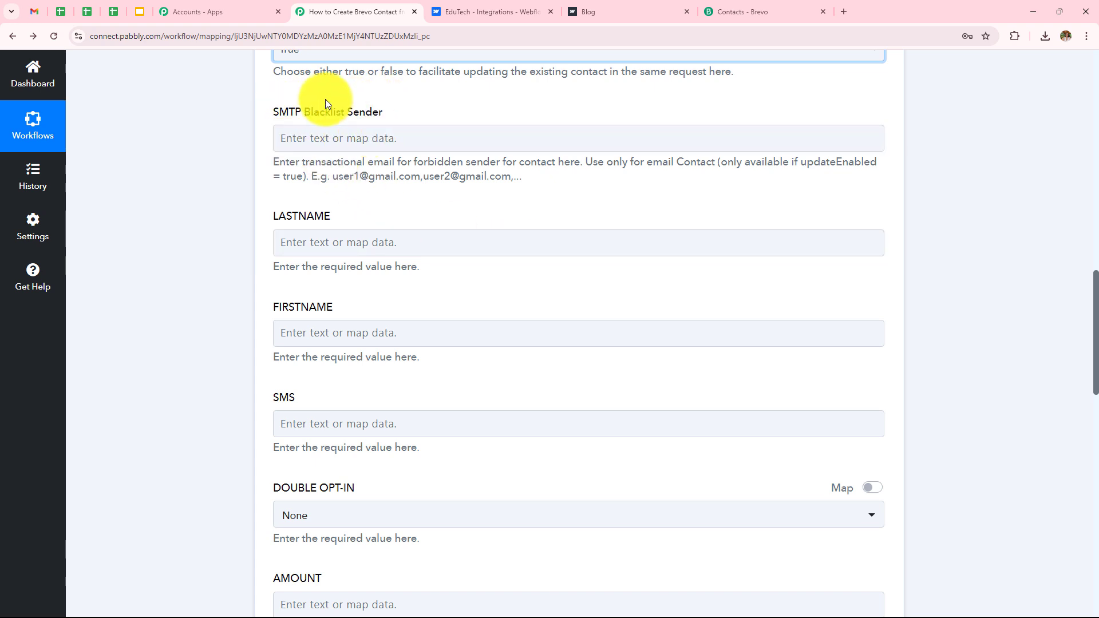
scroll(503, 212, down, 3)
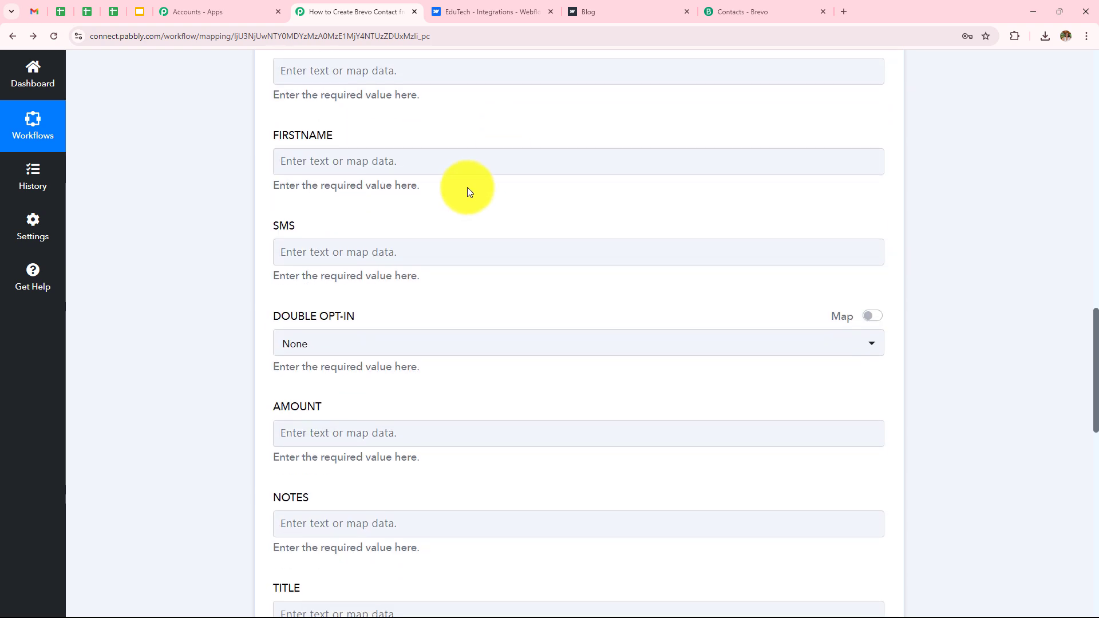
scroll(467, 188, up, 1)
Step: Map Data First Name into FIRSTNAME and Data Last Name into LASTNAME
click(402, 228)
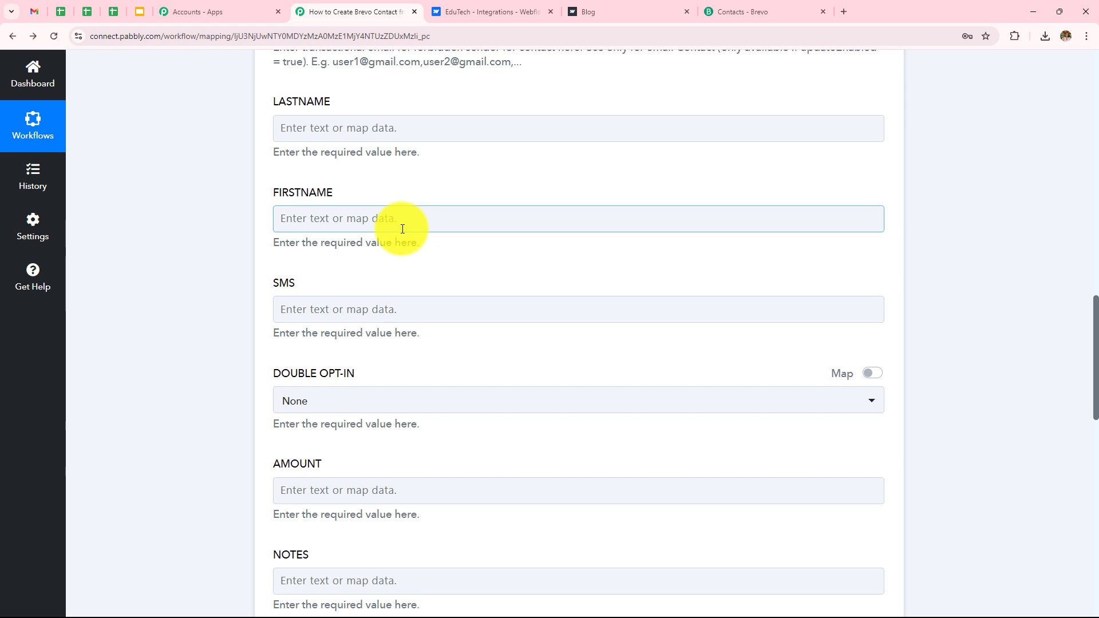
click(404, 226)
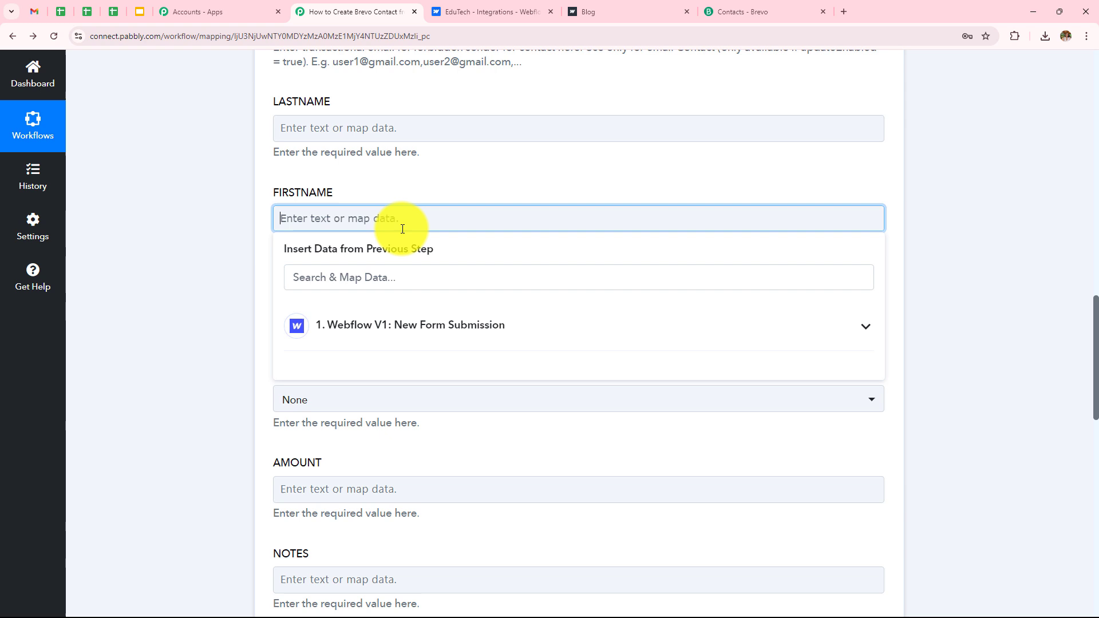
click(378, 338)
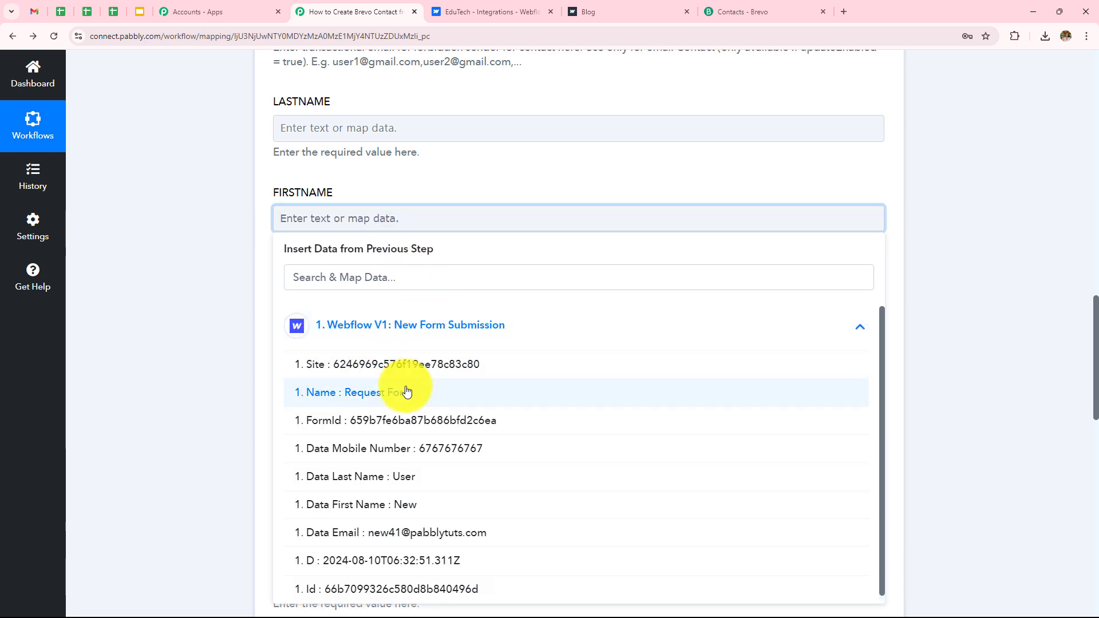
click(375, 506)
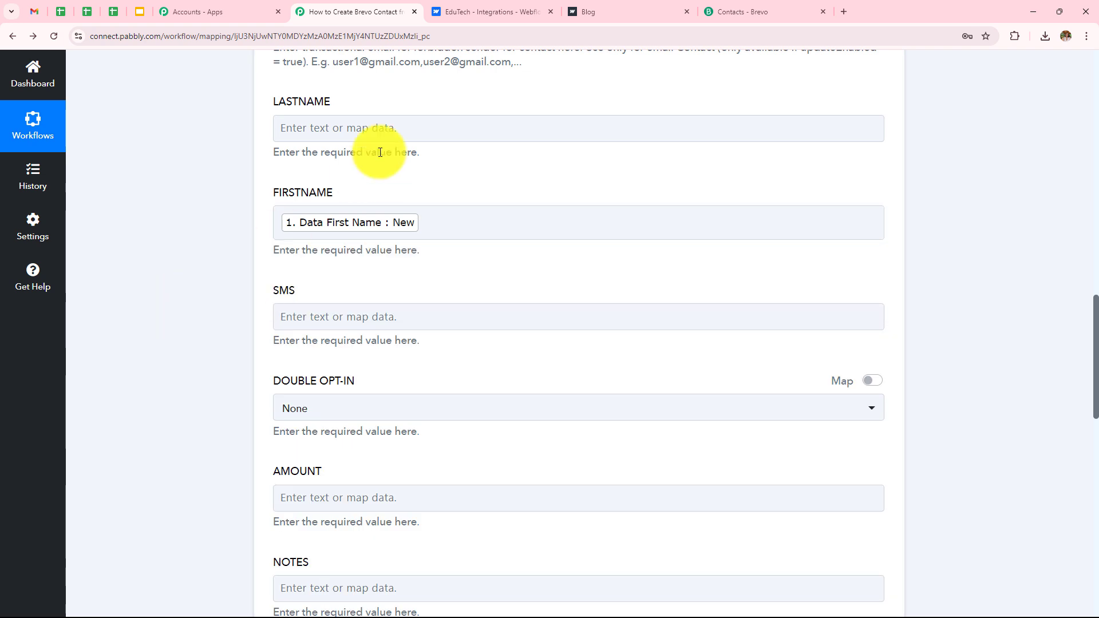
click(383, 128)
click(387, 236)
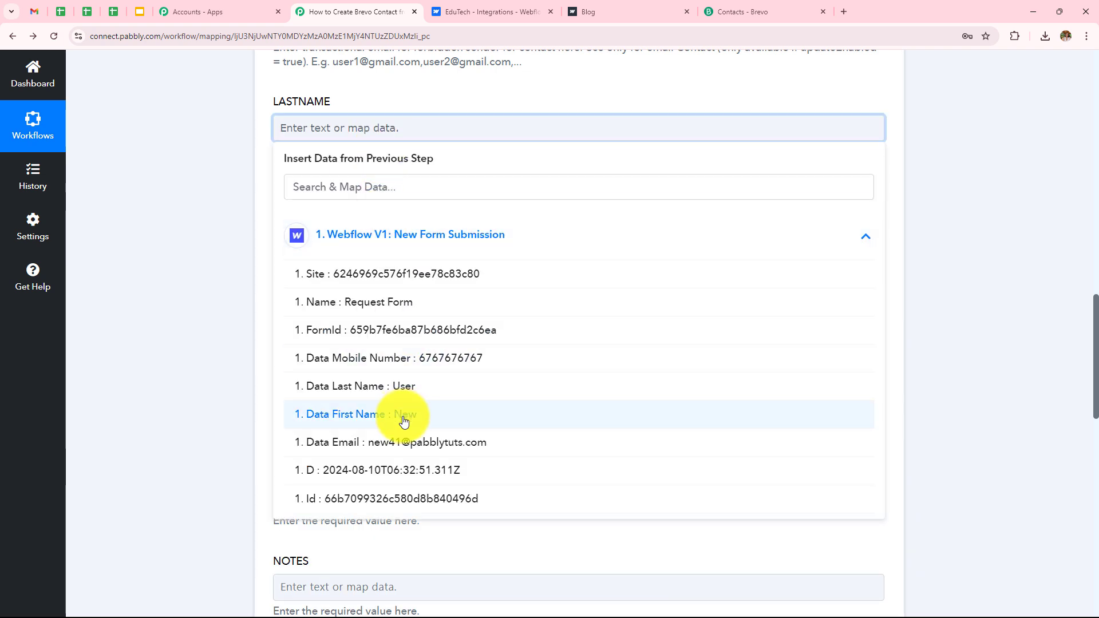
click(366, 386)
Step: Fill SMS with +91 followed by the submitted Data Mobile Number
scroll(314, 270, down, 1)
click(398, 270)
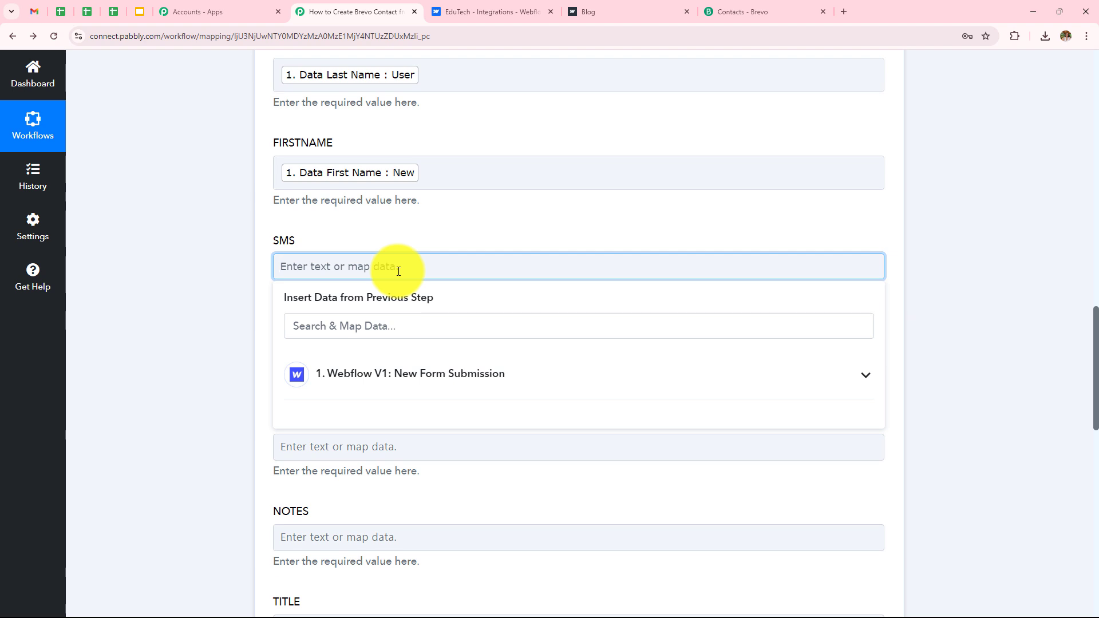
text(+91)
click(433, 373)
scroll(461, 314, down, 2)
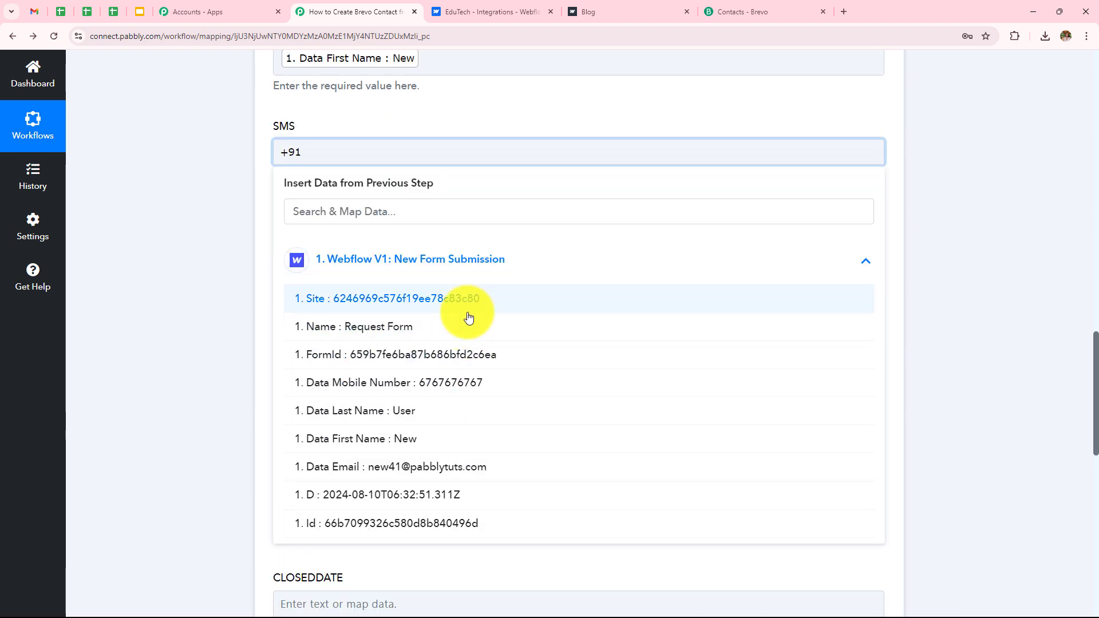
click(459, 385)
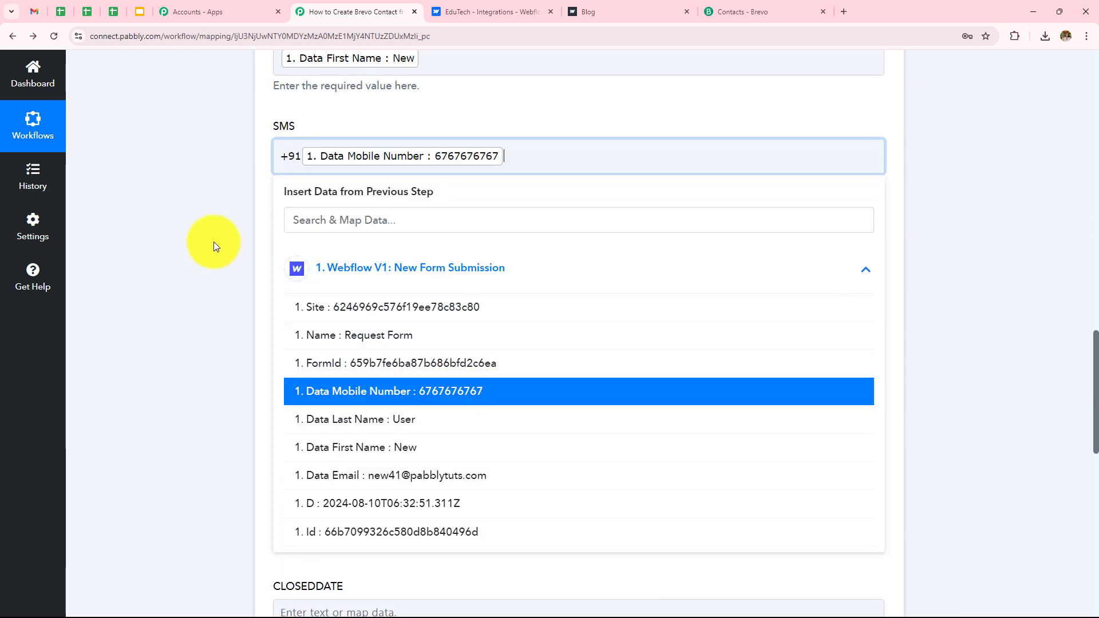
click(213, 246)
scroll(621, 312, down, 3)
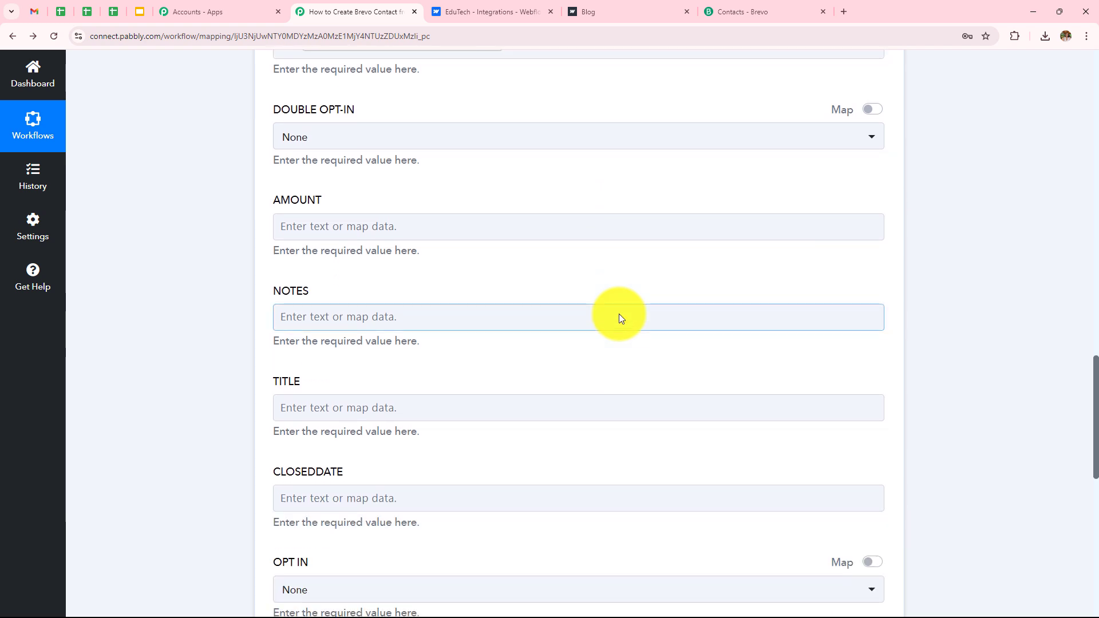
scroll(540, 328, down, 2)
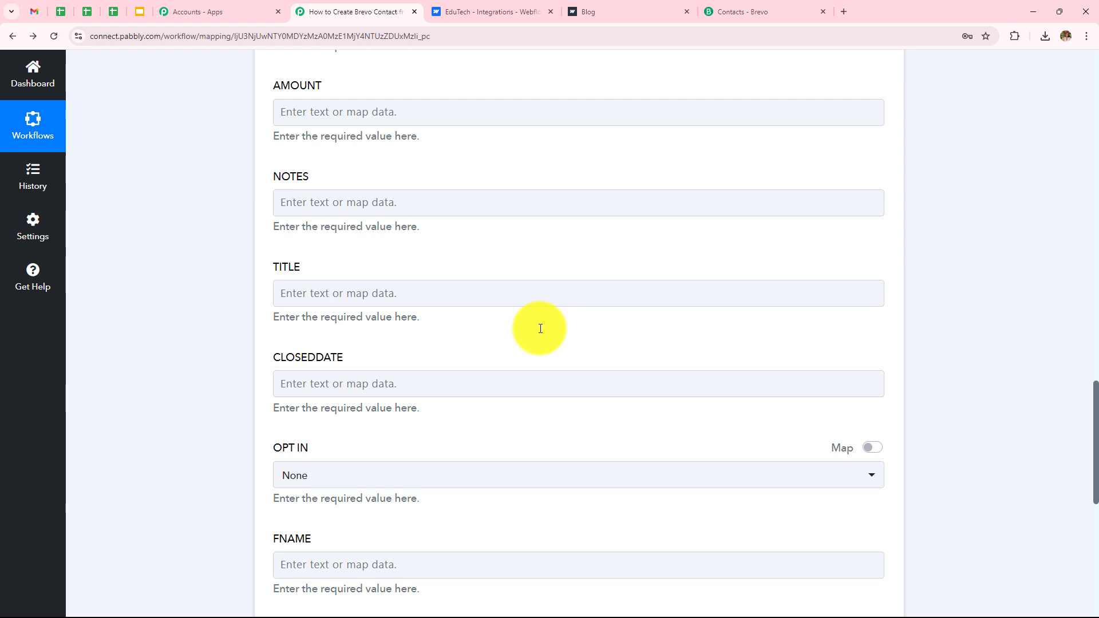
scroll(501, 229, down, 2)
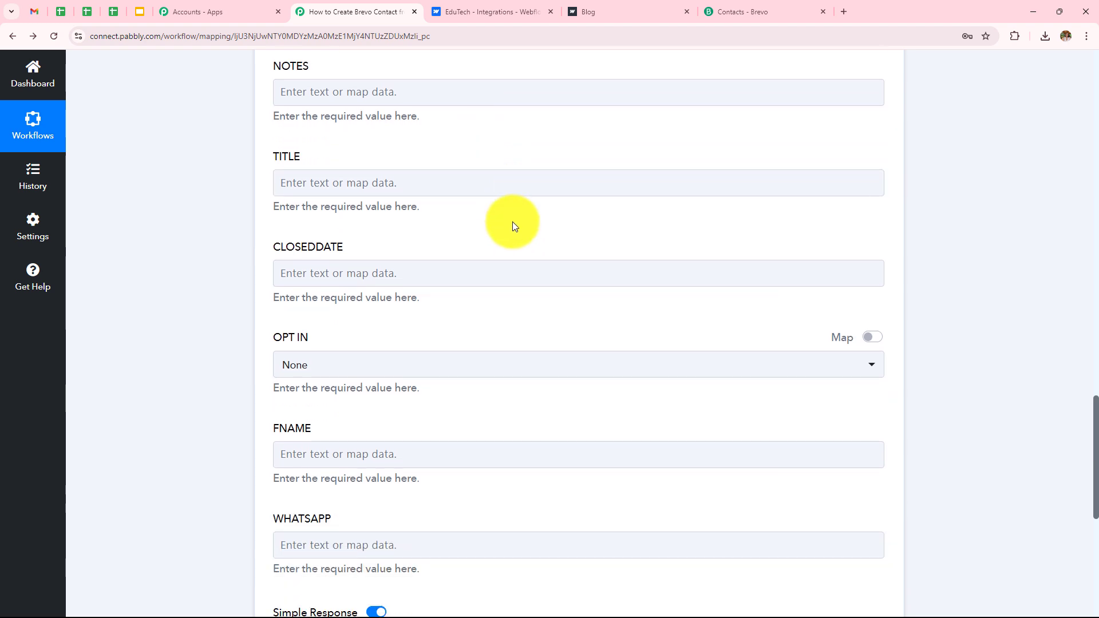
scroll(505, 327, down, 2)
scroll(503, 324, down, 3)
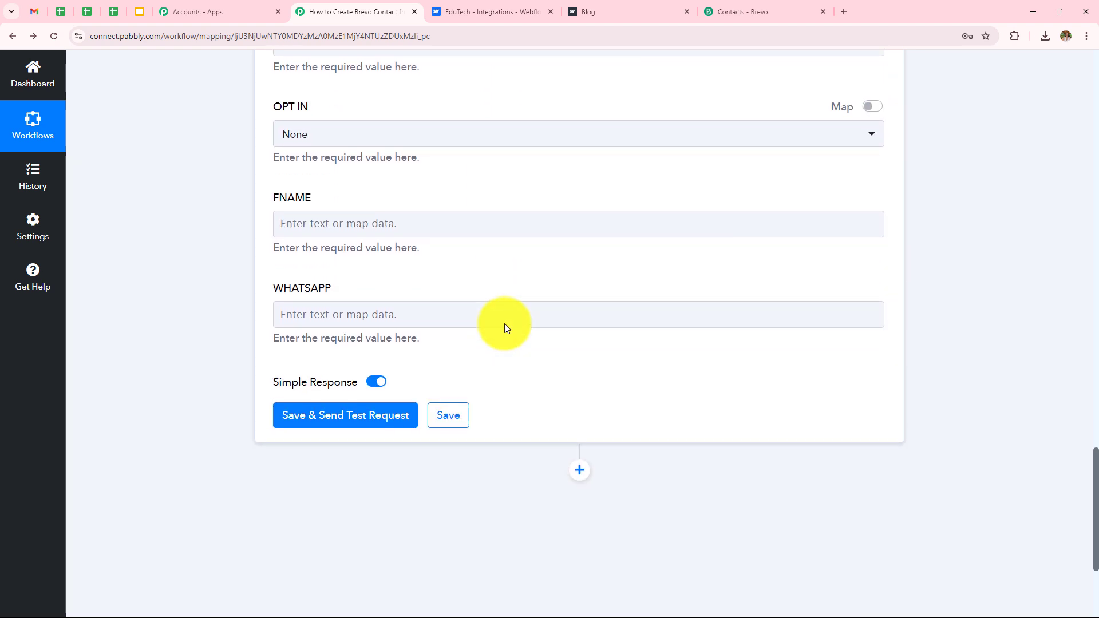
Step: Save and send a test request returning contact Id 376, then go to Brevo
click(328, 305)
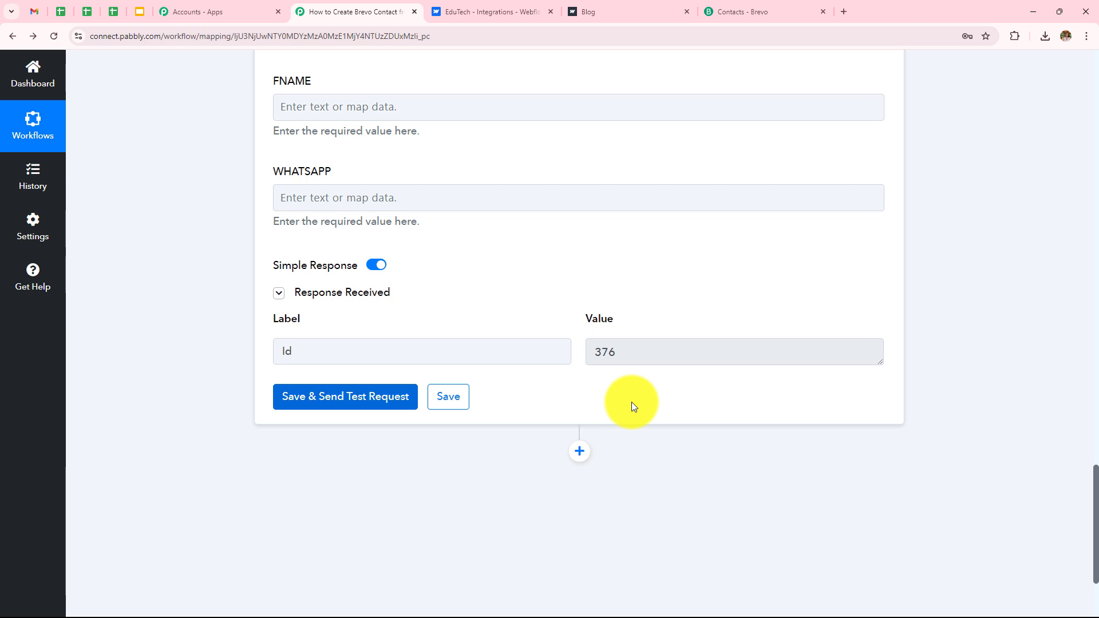
click(752, 10)
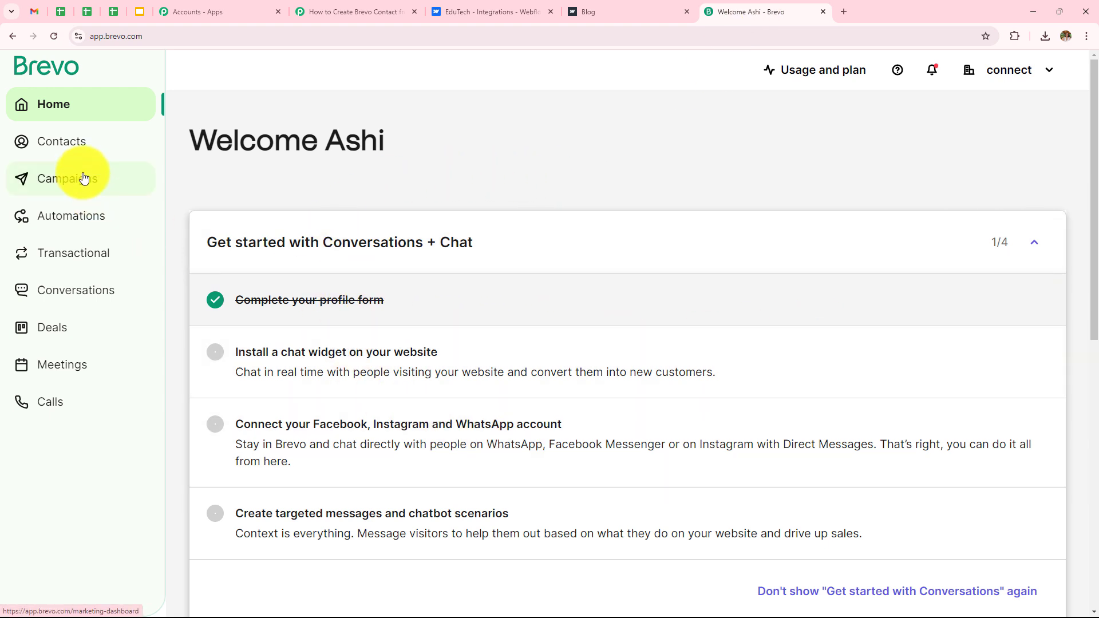
Step: Open New User's record in the Contacts involved in conversations list, then return to the Webflow form
click(84, 150)
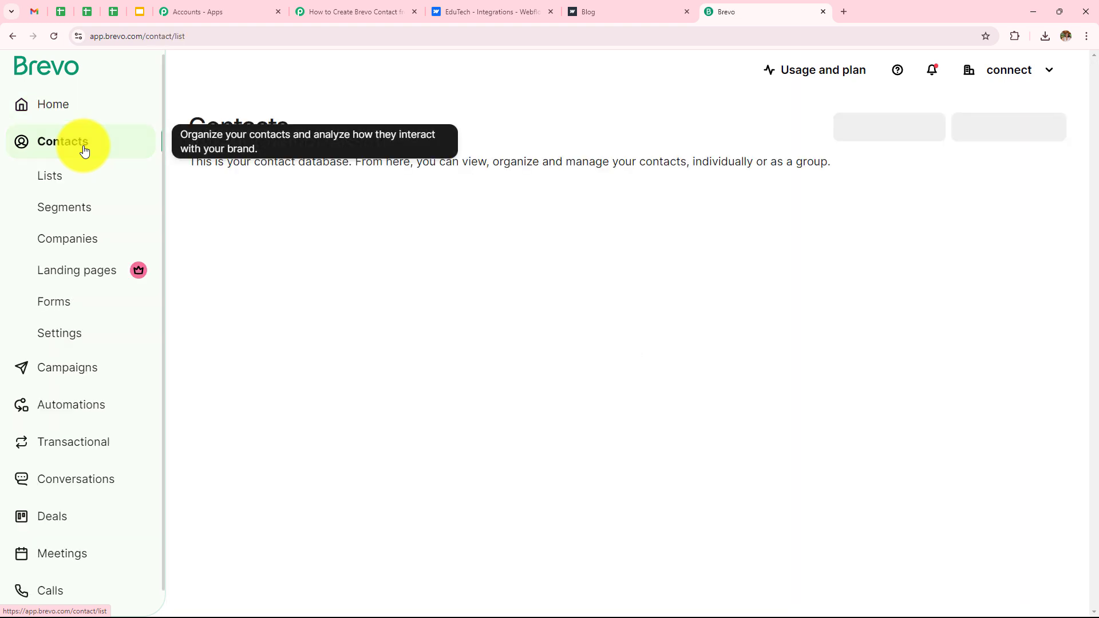
click(56, 178)
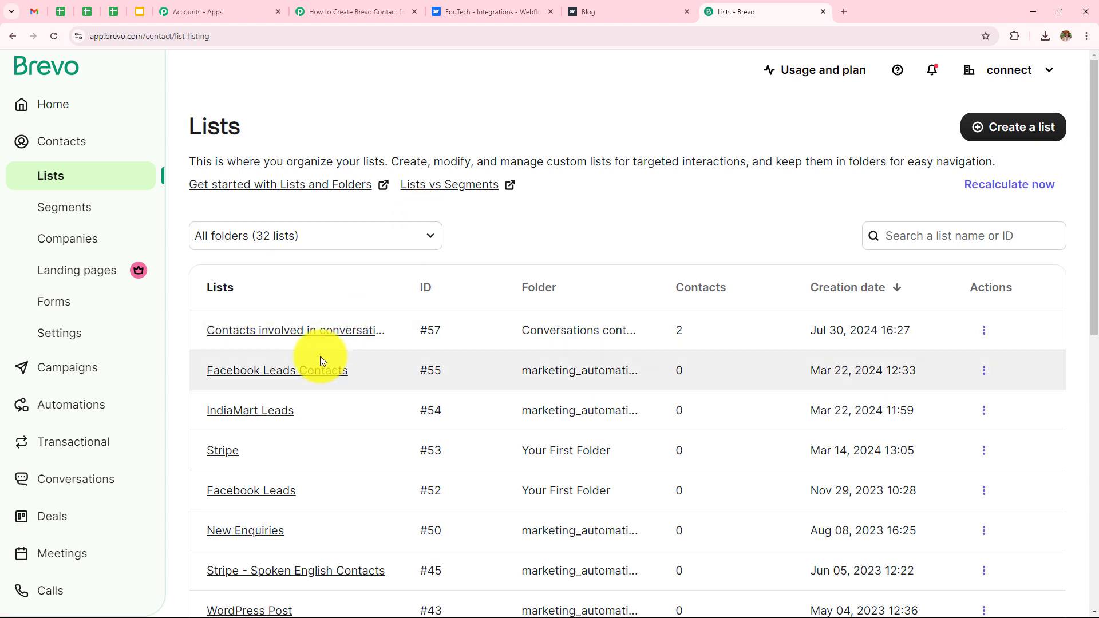
click(280, 332)
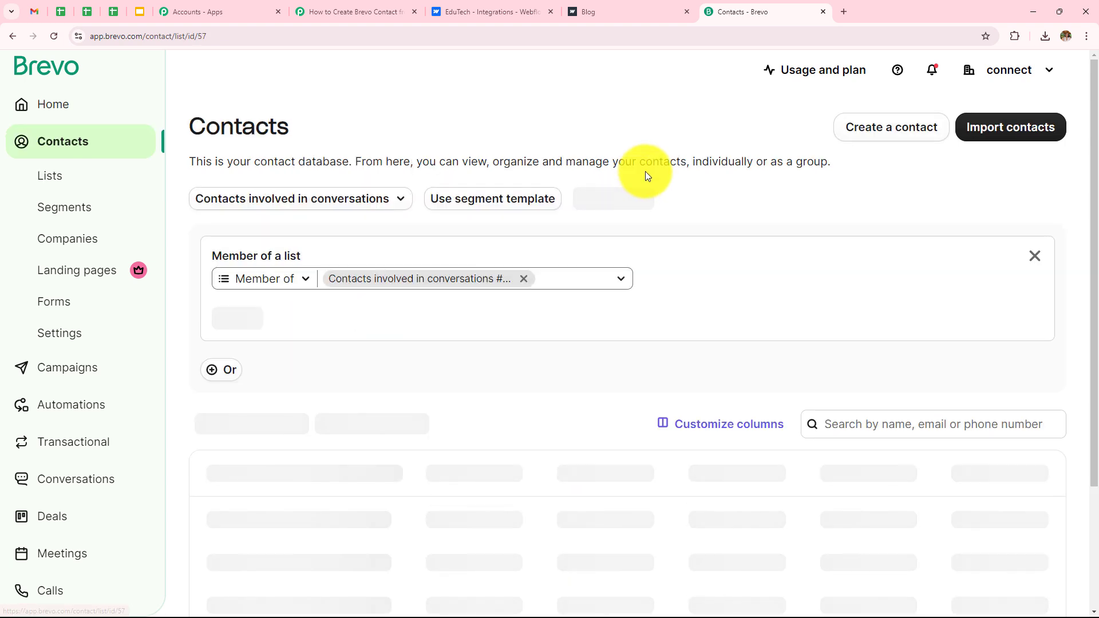
scroll(645, 184, down, 1)
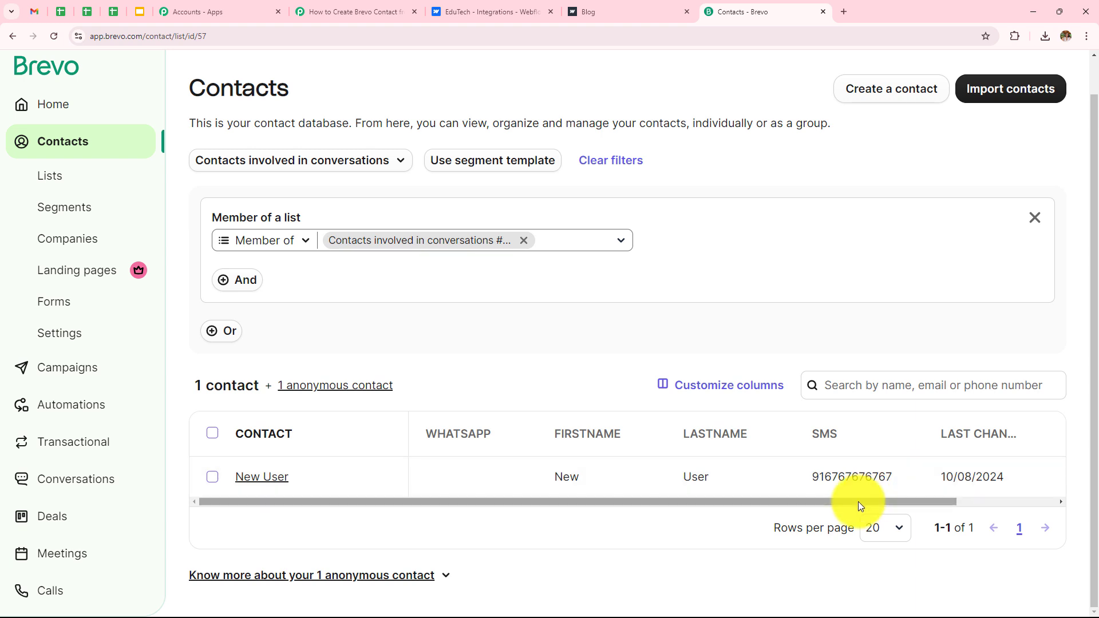
drag(857, 501, 973, 501)
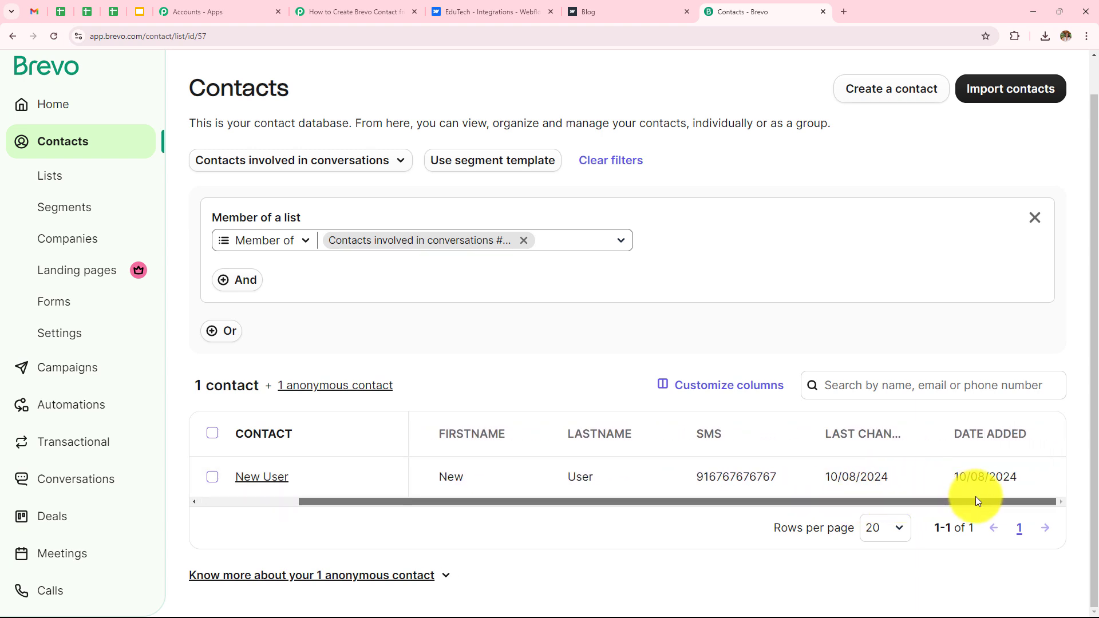
click(270, 479)
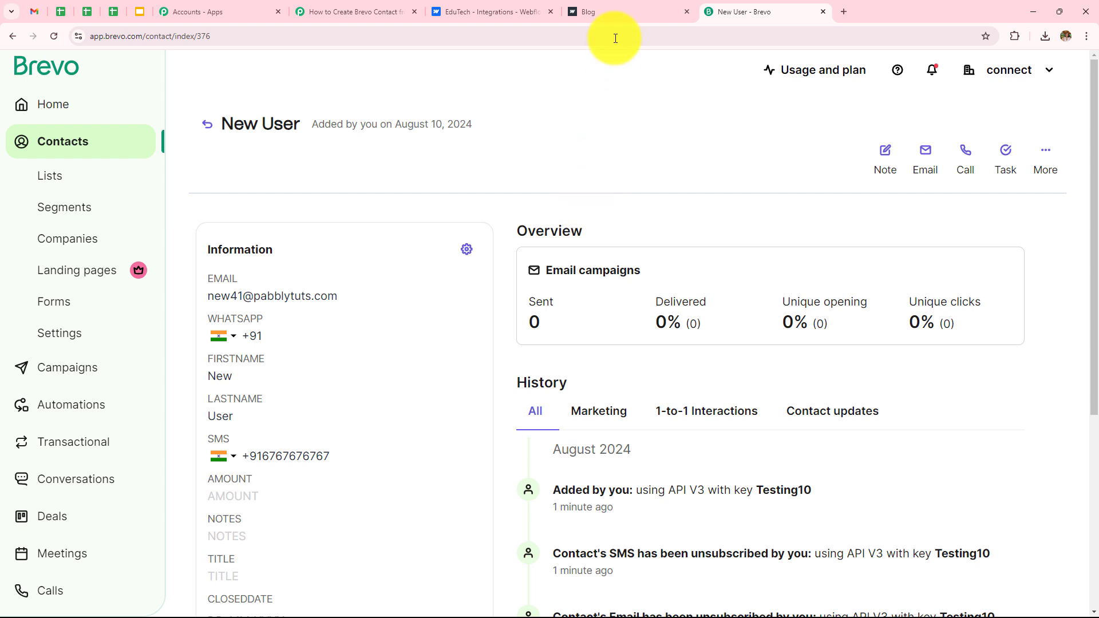
click(622, 7)
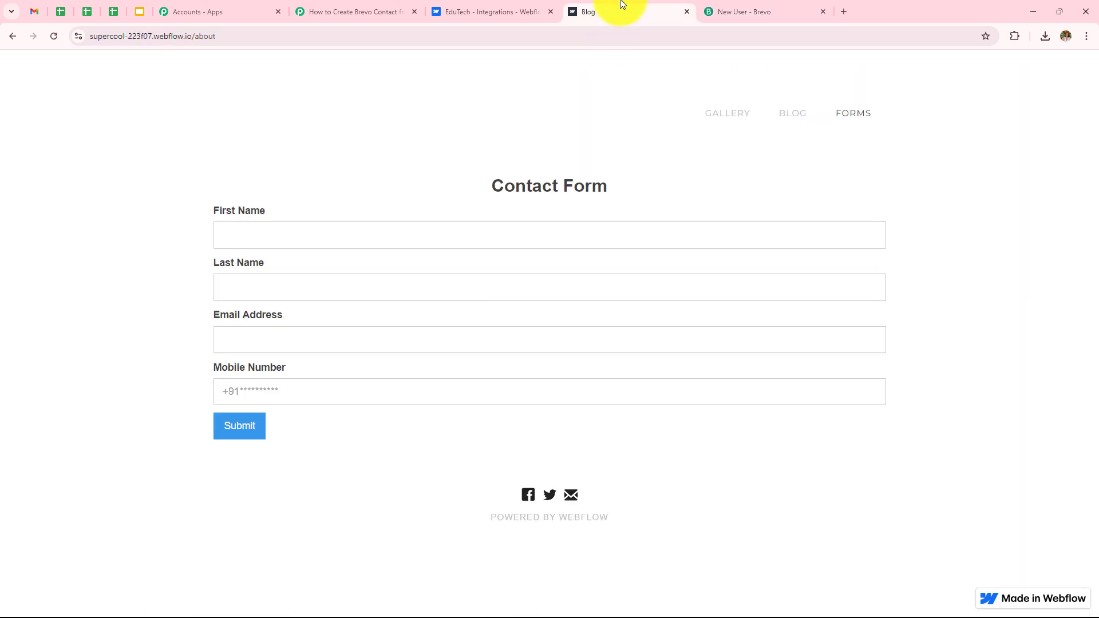
Step: Submit the contact form as Latest User with a test email address and mobile number
click(348, 239)
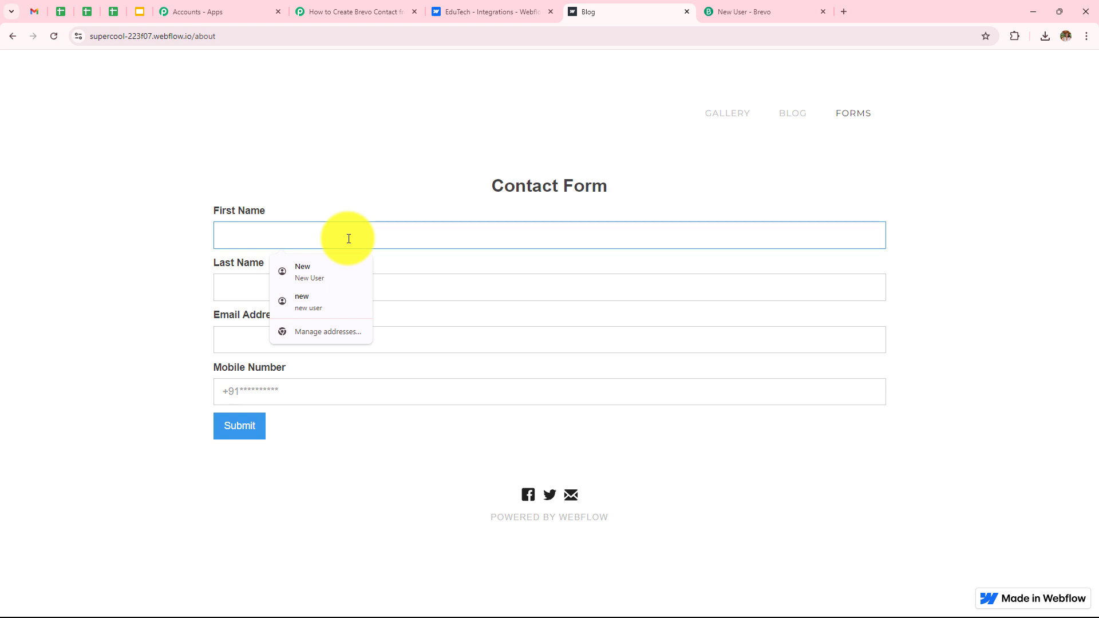
text(Latest)
click(352, 288)
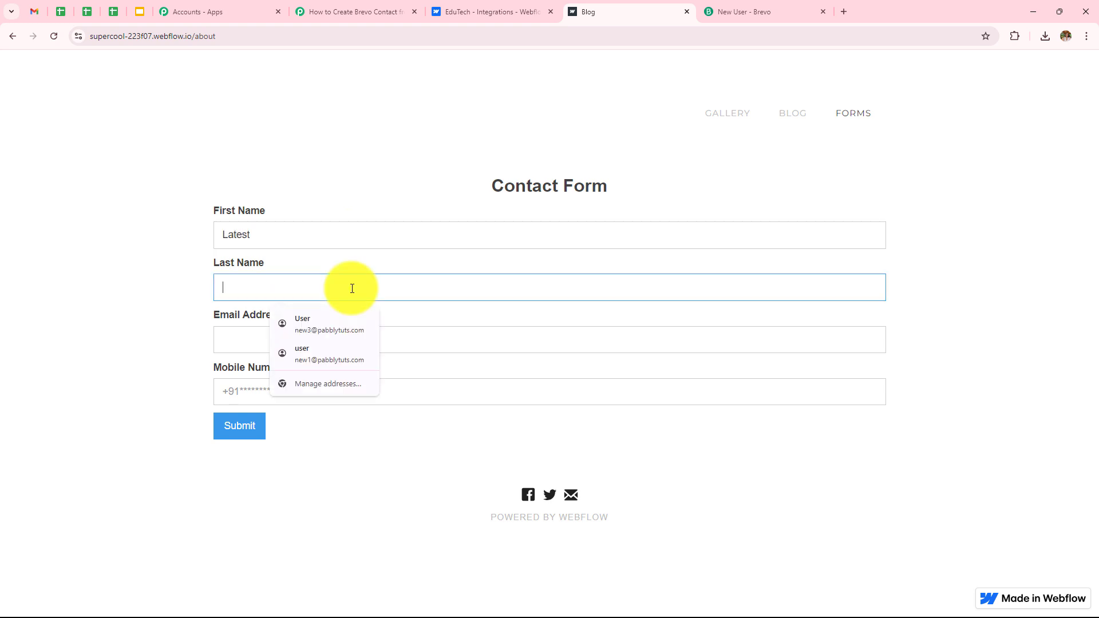
text(User)
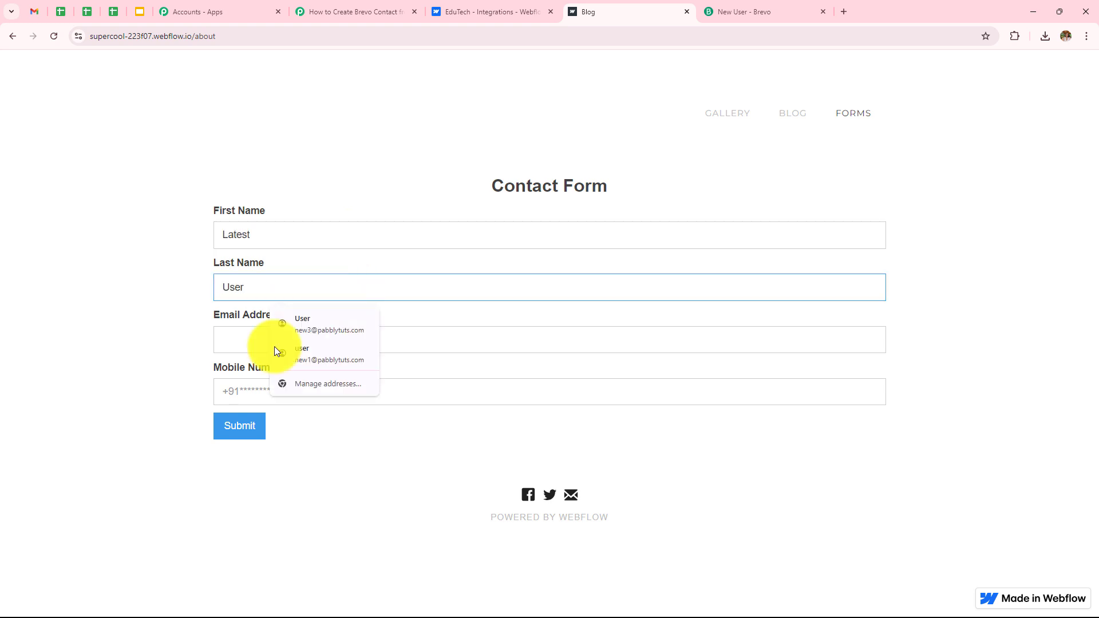
click(253, 338)
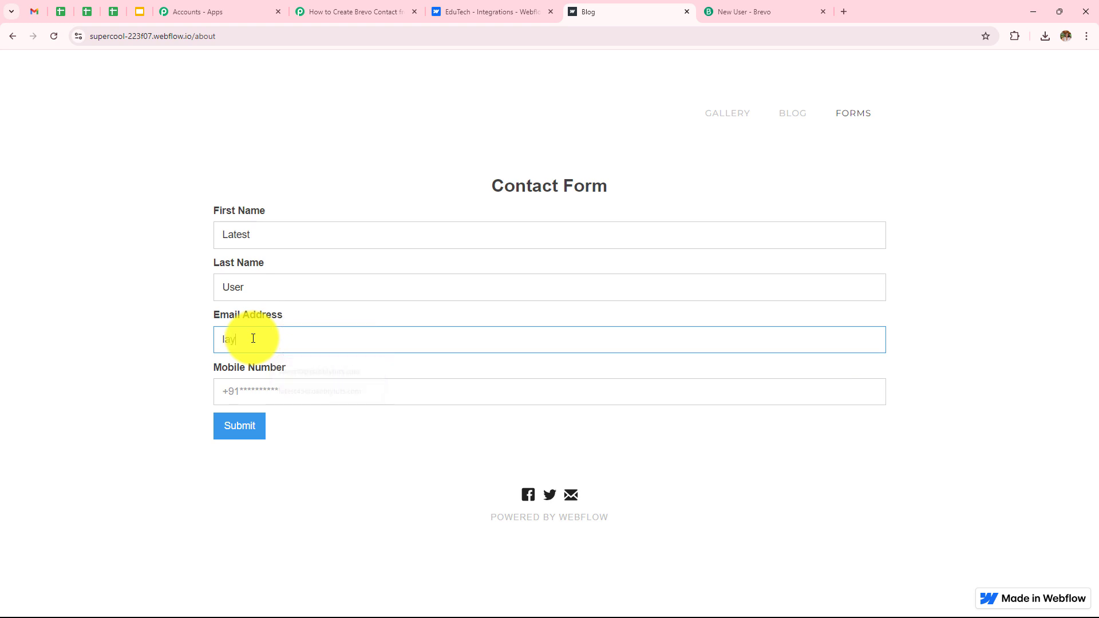
click(274, 395)
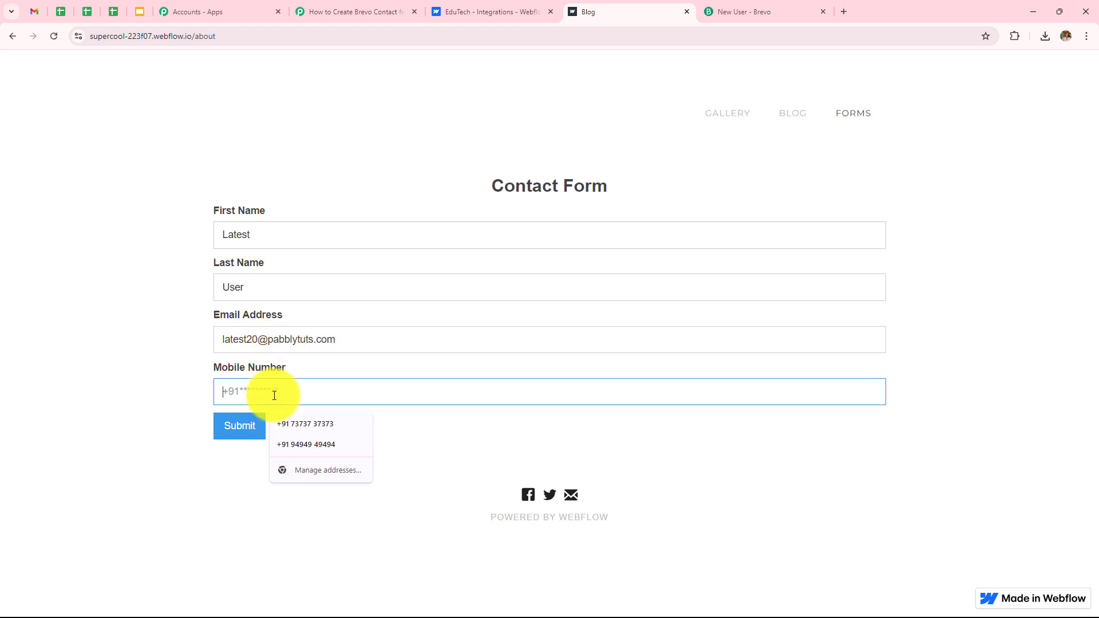
text(8080808080)
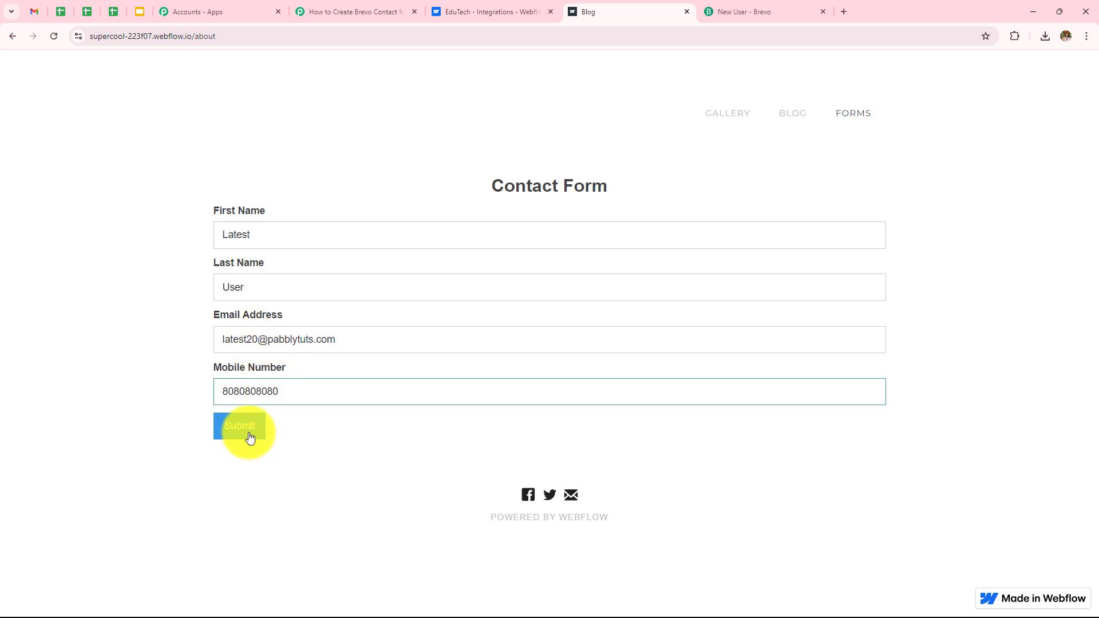
click(250, 438)
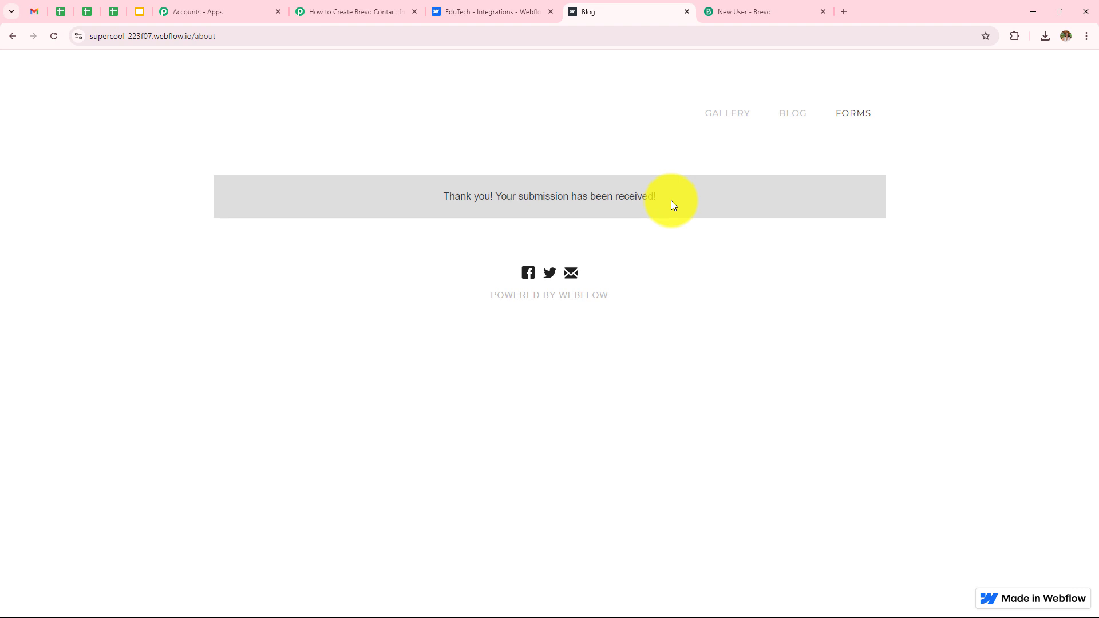
Step: Open Brevo list #57 and view Latest User's record, created via API key Testing10
click(761, 11)
click(14, 37)
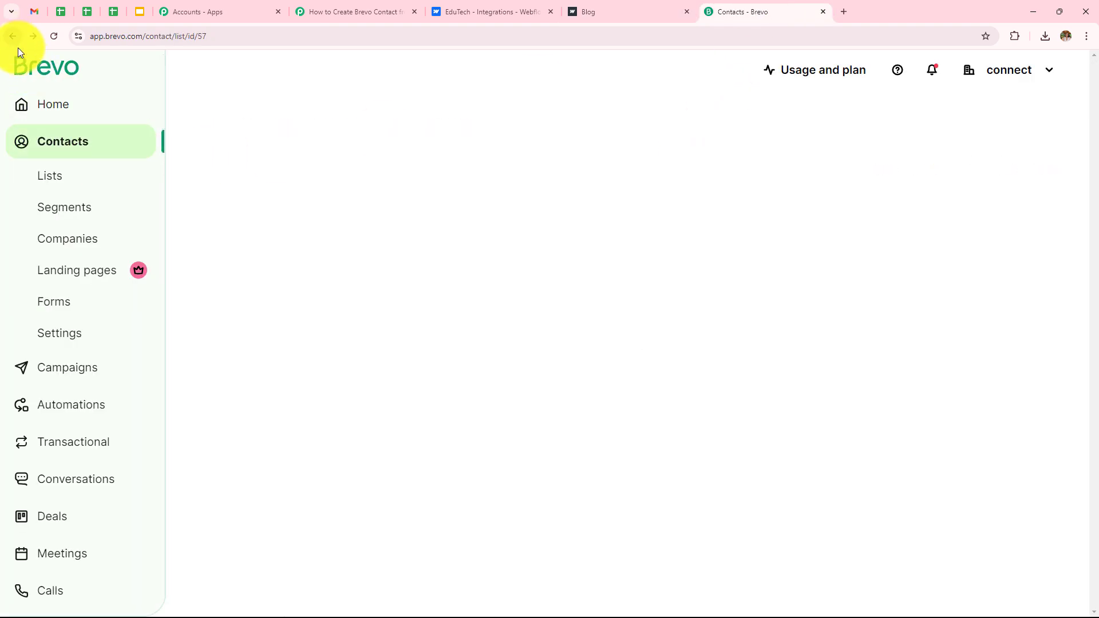
click(48, 173)
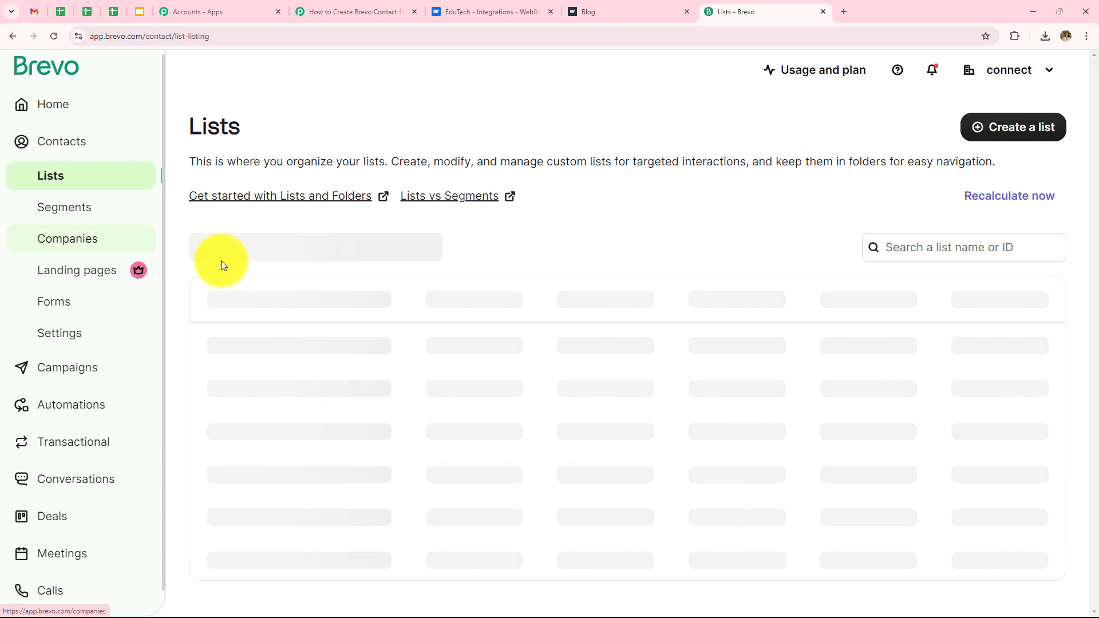
click(310, 342)
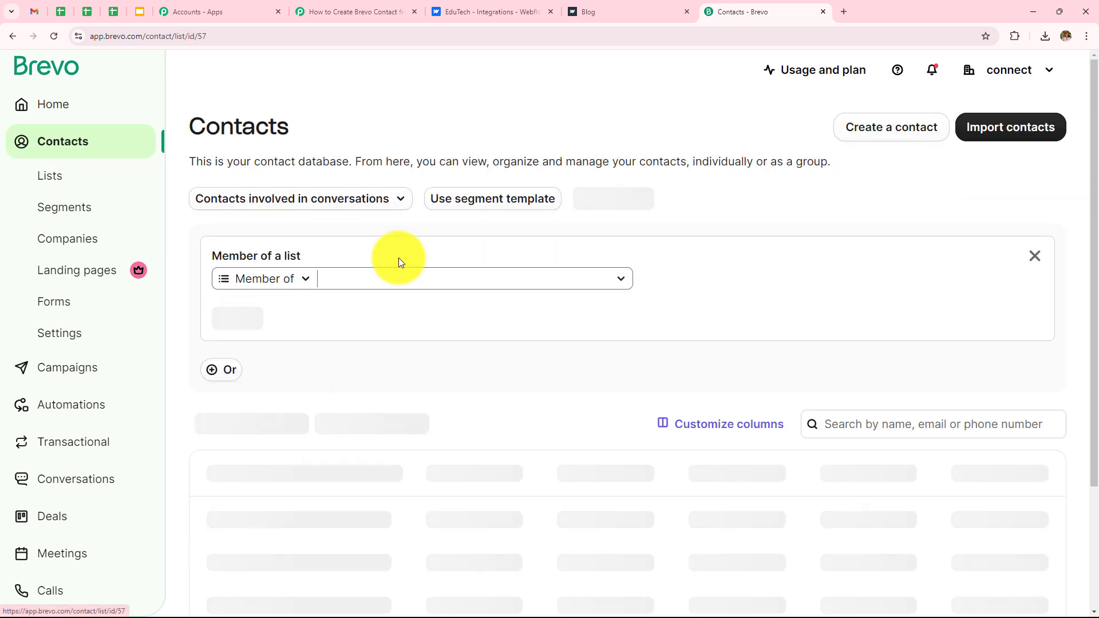
scroll(484, 206, down, 1)
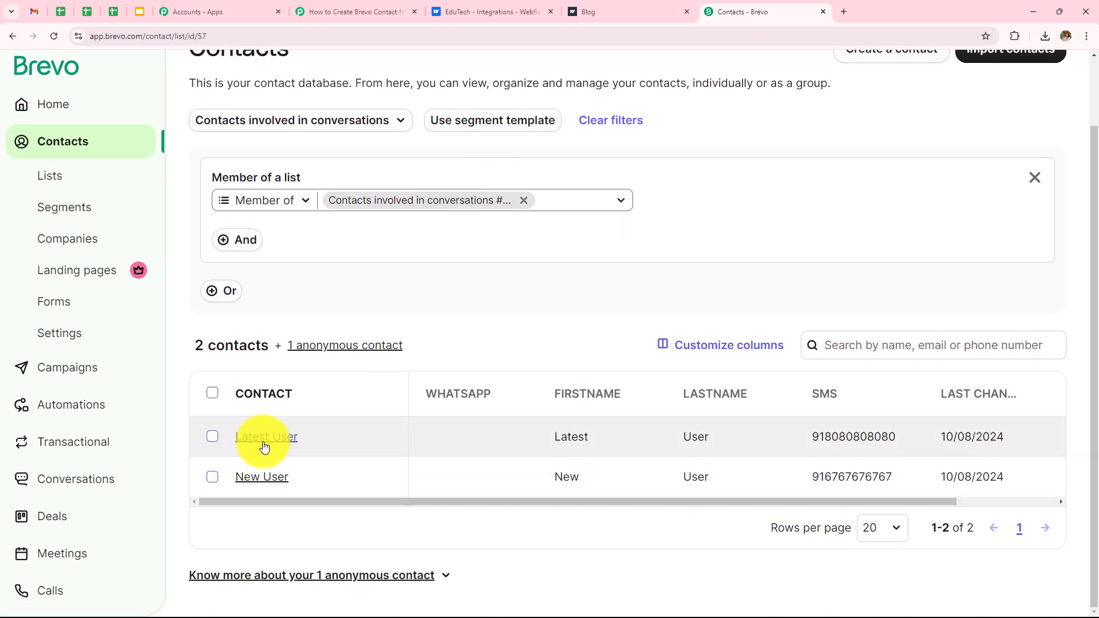
click(266, 438)
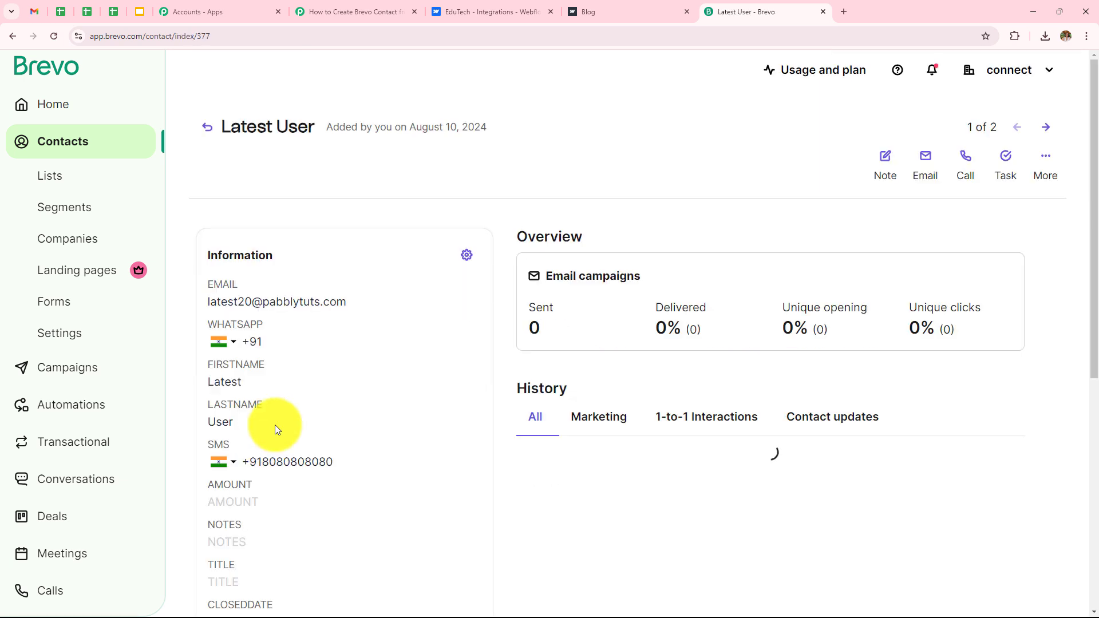
scroll(342, 322, down, 1)
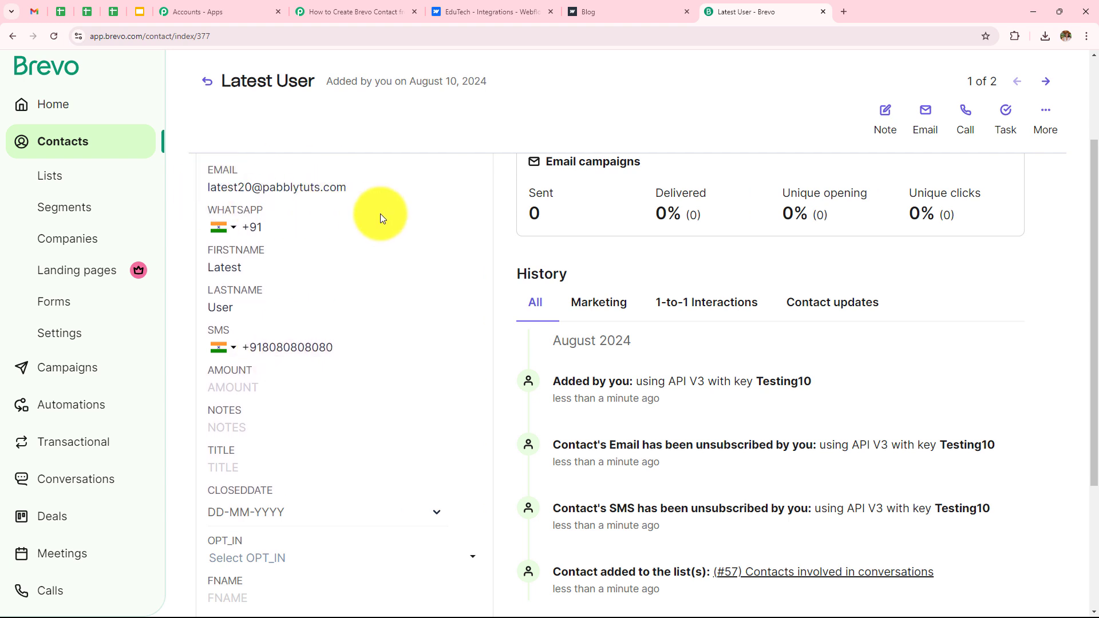
Step: Inspect the Webflow trigger's captured webhook response fields in the Pabbly workflow
click(355, 12)
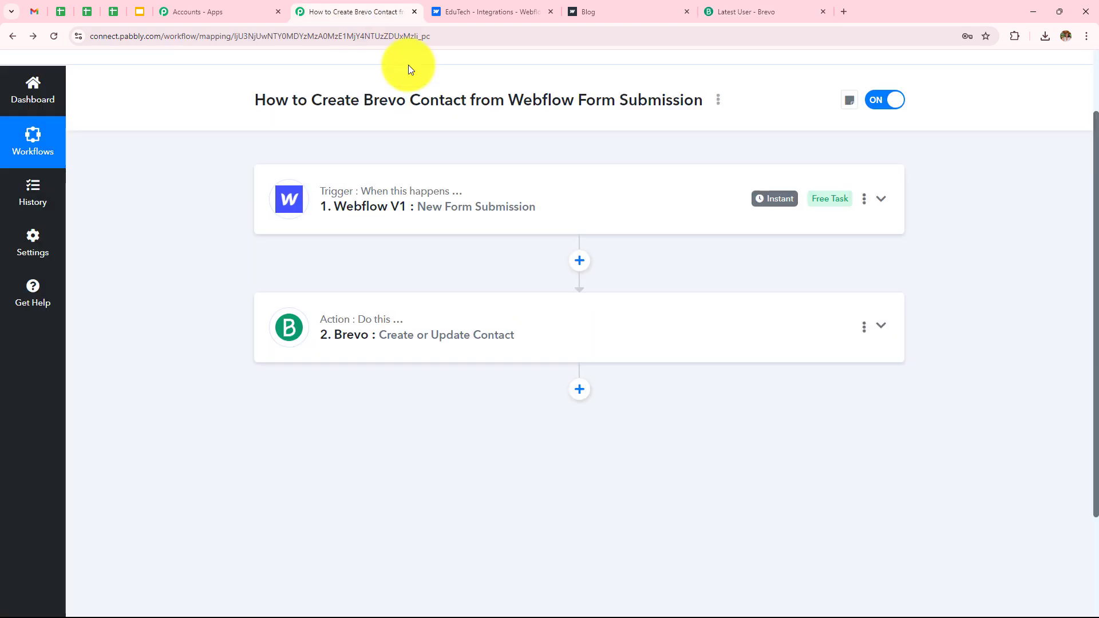
click(468, 204)
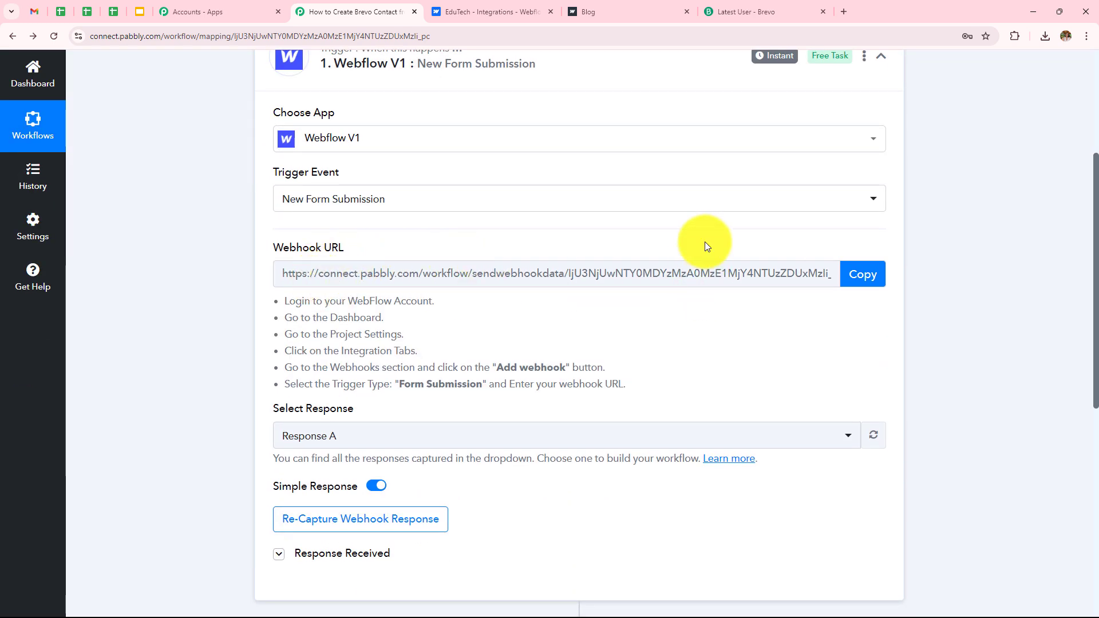
scroll(705, 241, down, 2)
click(350, 440)
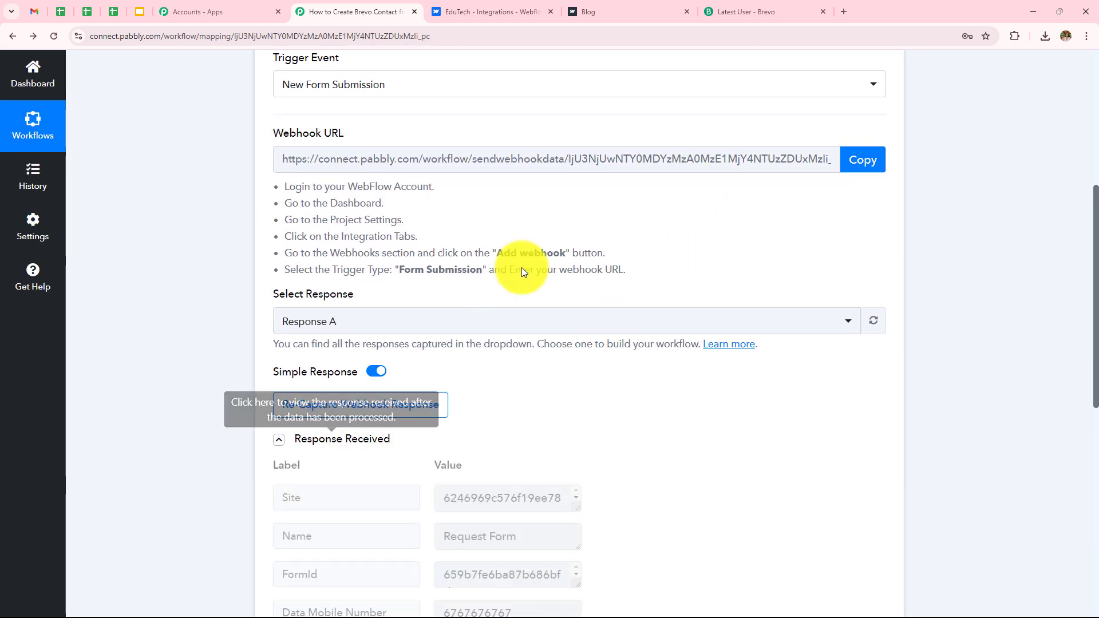
scroll(569, 223, down, 5)
scroll(572, 232, down, 8)
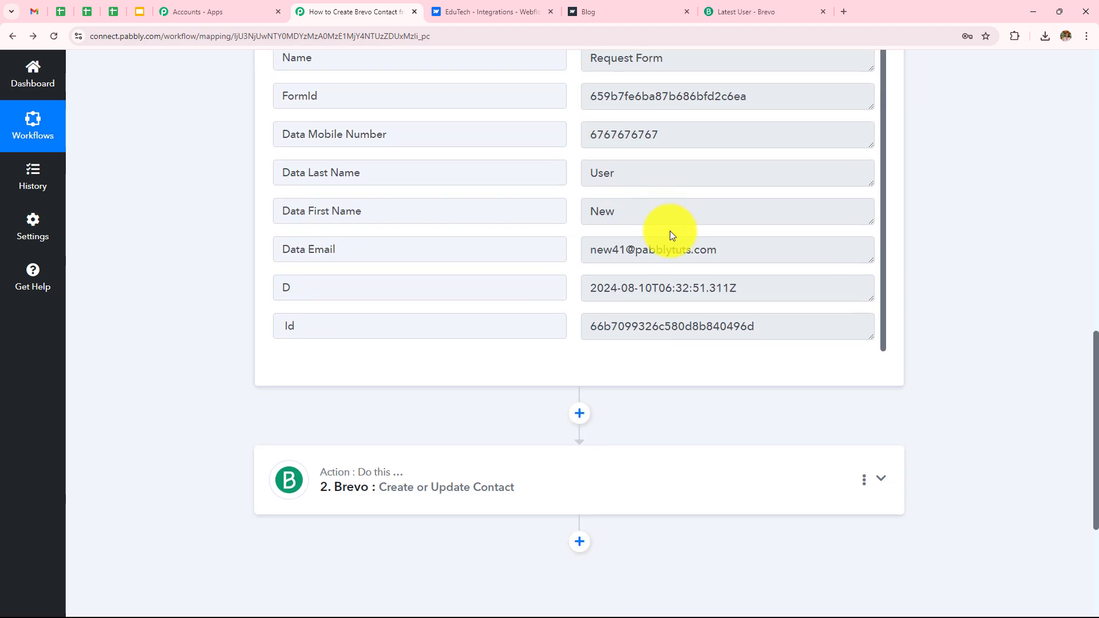
Step: Review the Brevo action's mappings for the form's name, e-mail and mobile fields
click(491, 264)
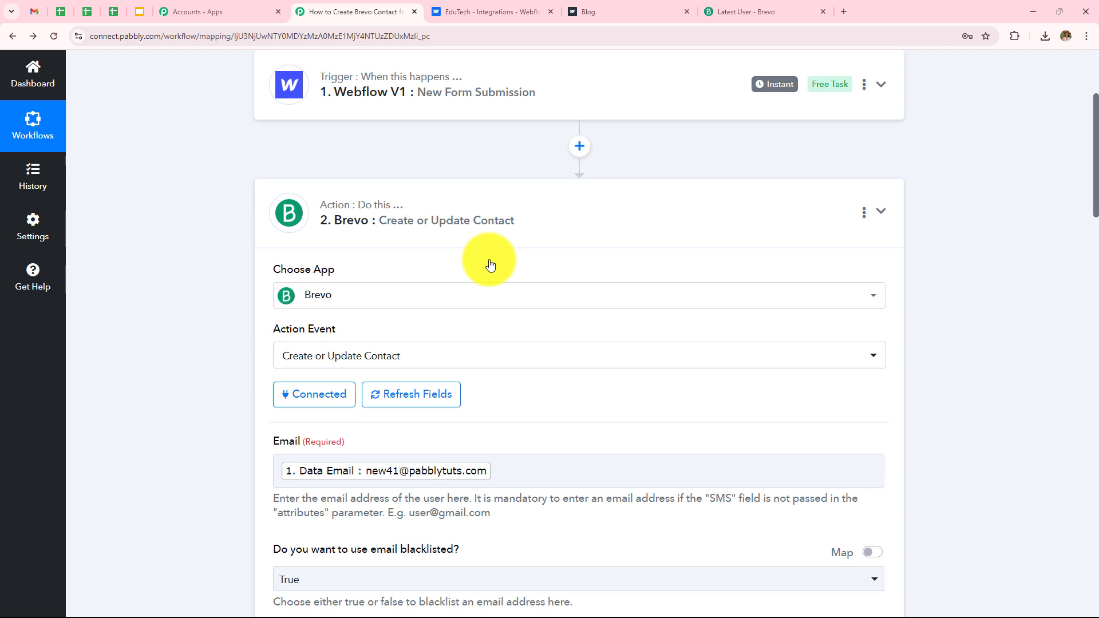
scroll(490, 264, down, 8)
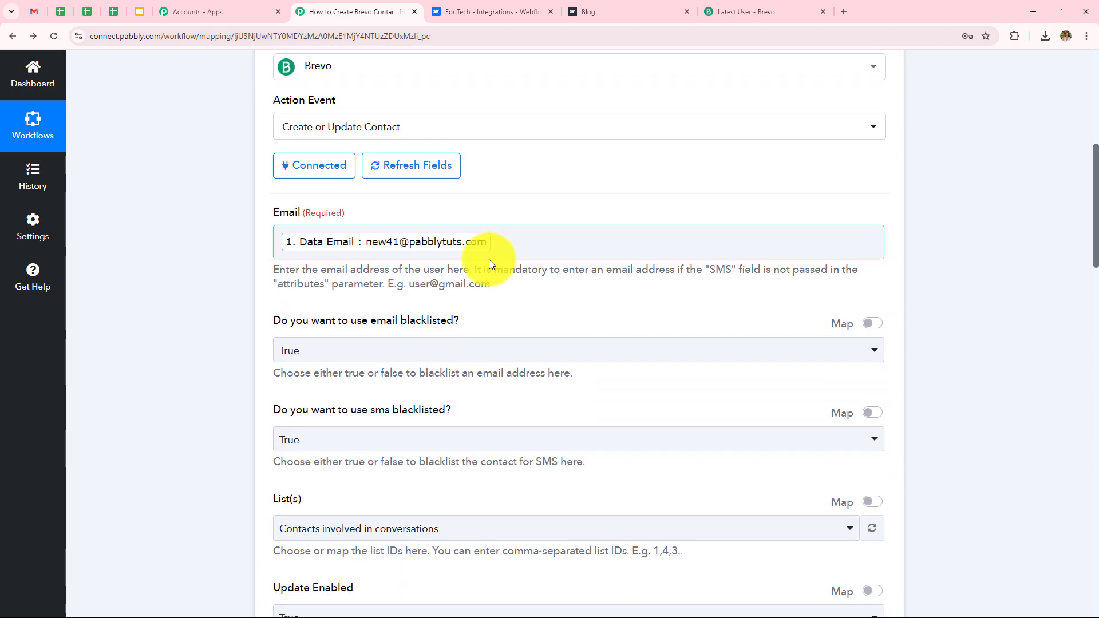
scroll(490, 264, down, 9)
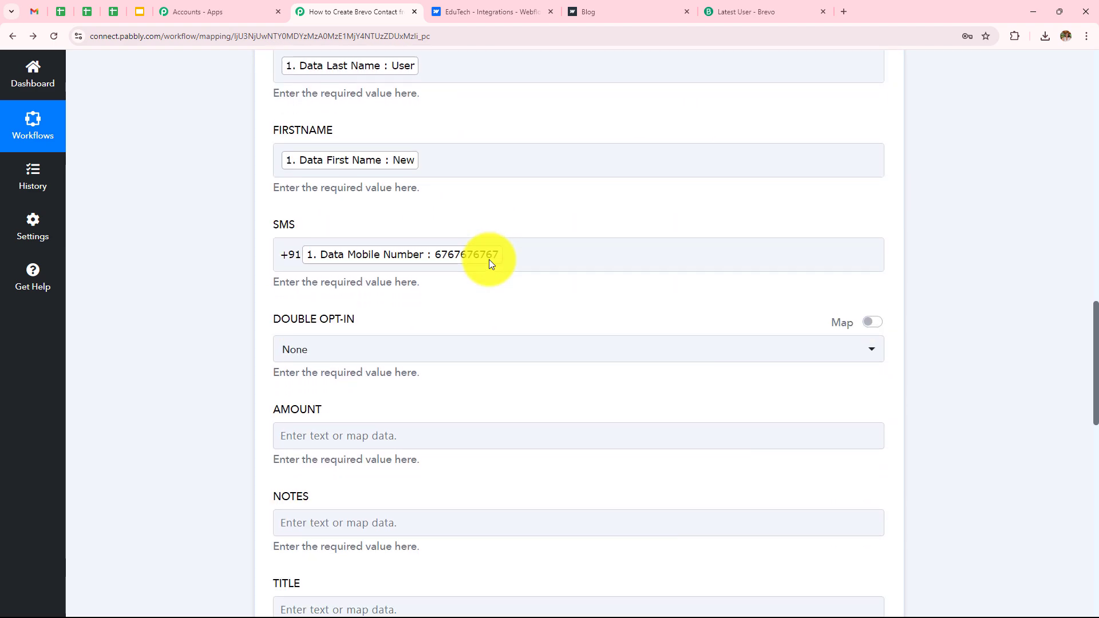
scroll(489, 264, up, 1)
scroll(497, 326, down, 10)
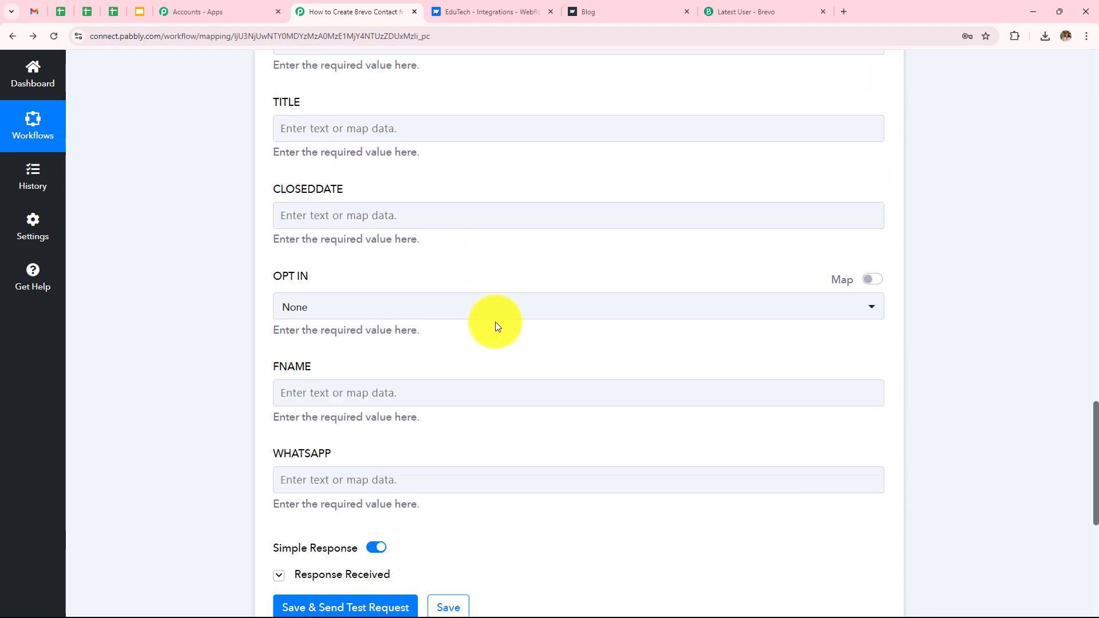
Step: Check that the Brevo contacts list holds Latest User and New User, then return to Pabbly
click(753, 6)
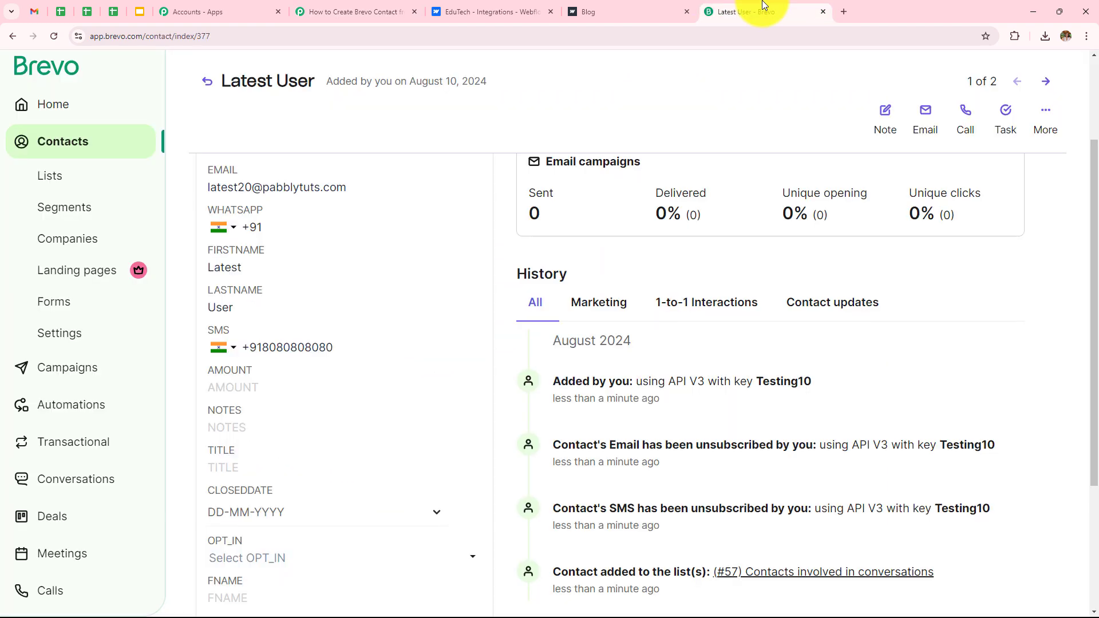
click(14, 38)
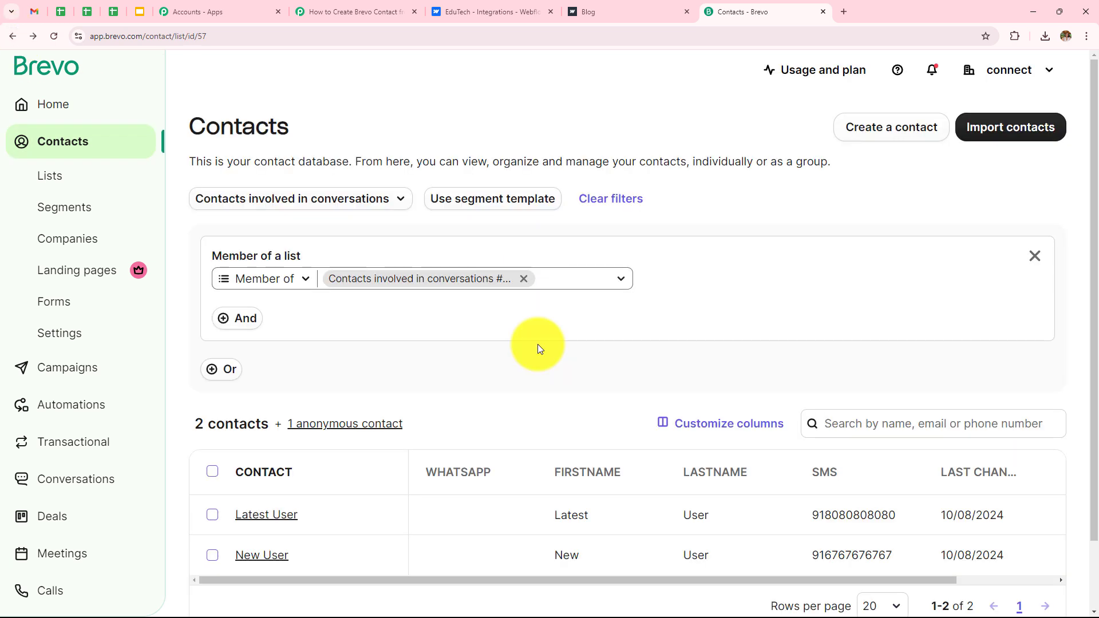
click(310, 7)
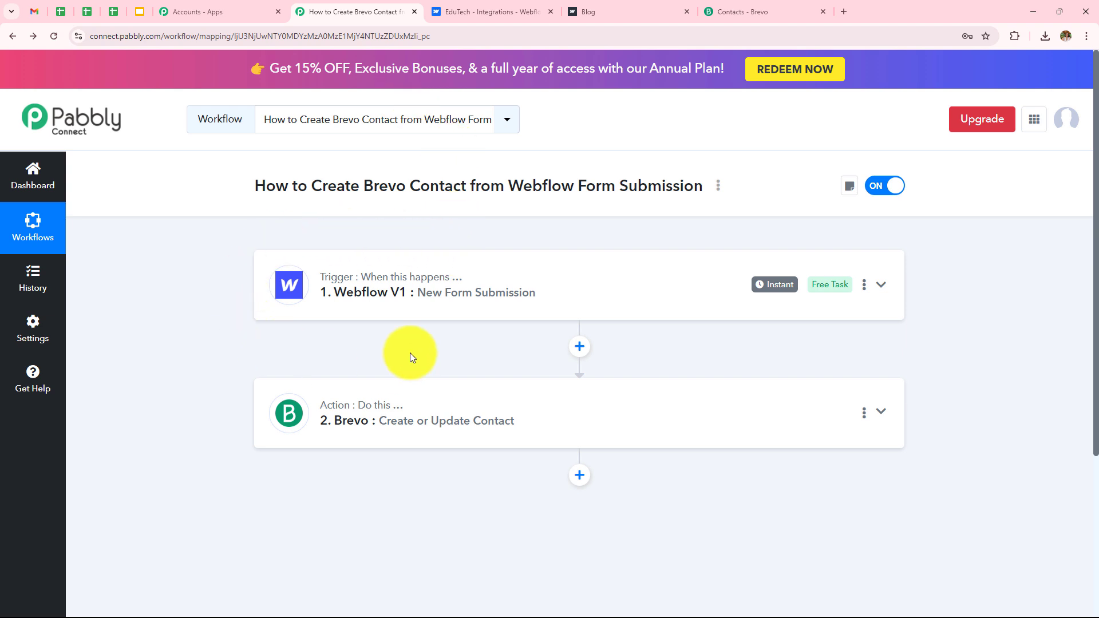